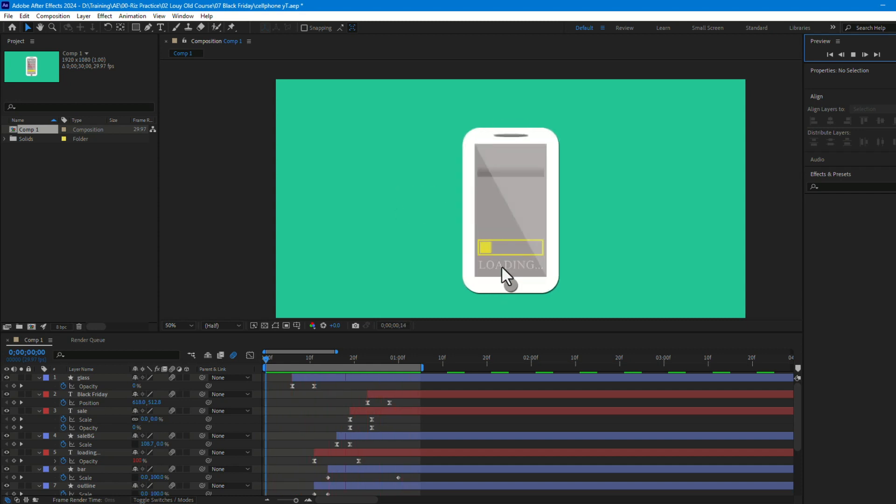
pyautogui.click(276, 327)
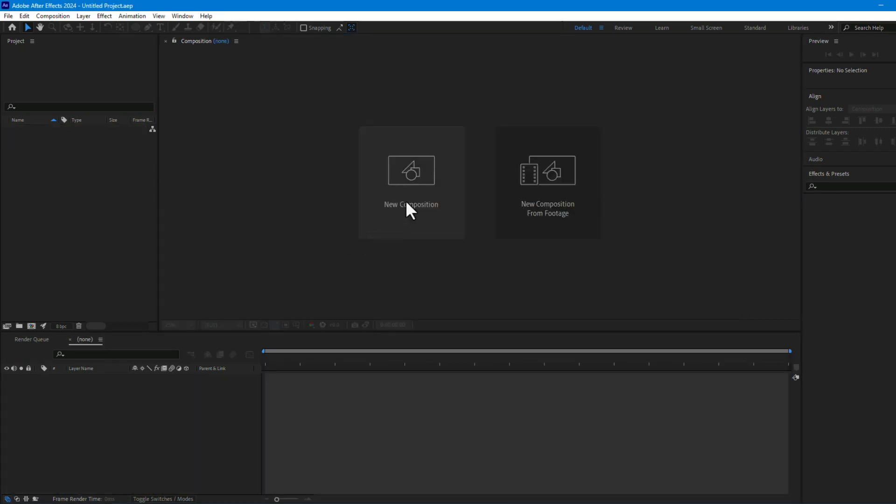
# Create a new 1920x1080 composition at 29.97 fps with a 30-second duration
pyautogui.click(405, 202)
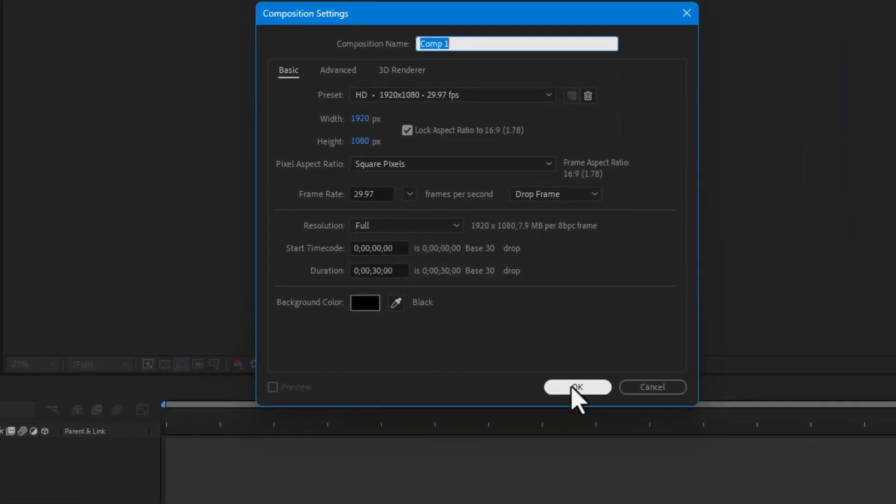
pyautogui.click(570, 388)
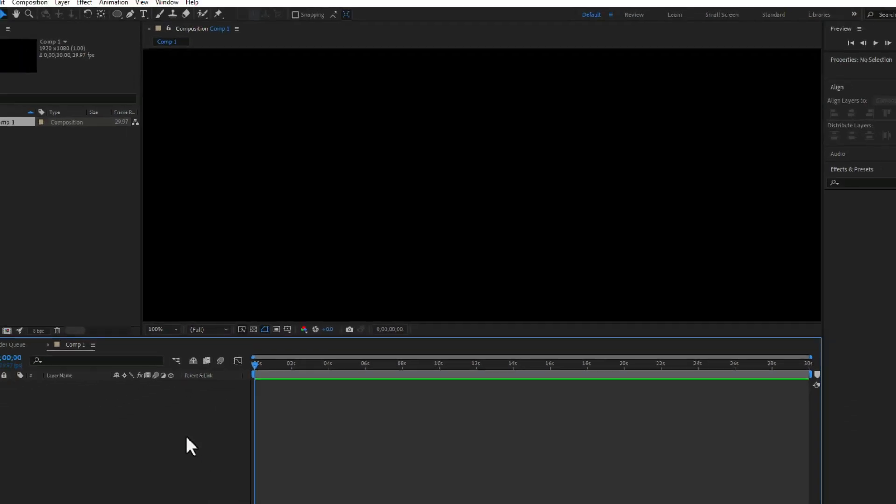
# Add a full-frame solid layer coloured turquoise green 24C596 as the background
pyautogui.rightClick(99, 498)
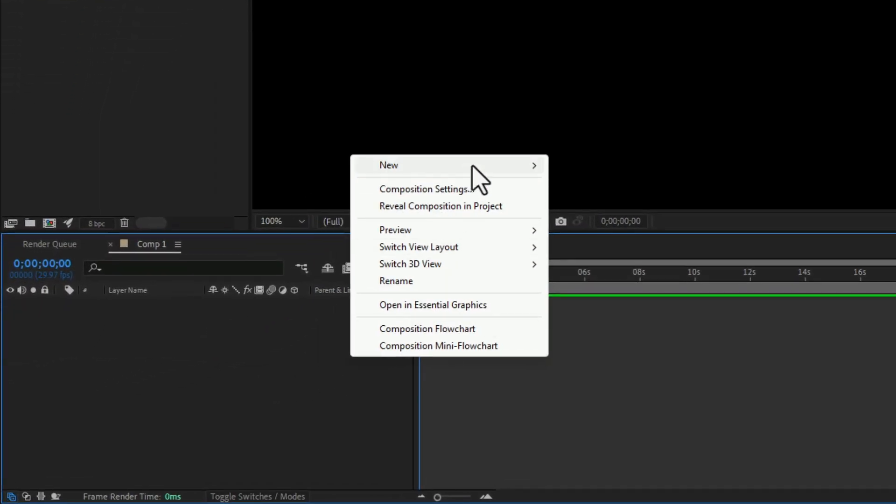
pyautogui.moveTo(426, 199)
pyautogui.click(589, 208)
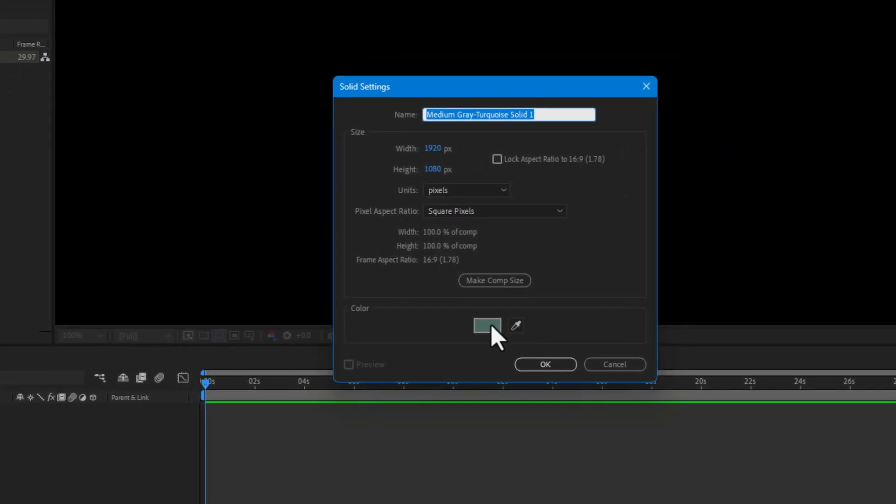
pyautogui.click(486, 328)
pyautogui.click(490, 99)
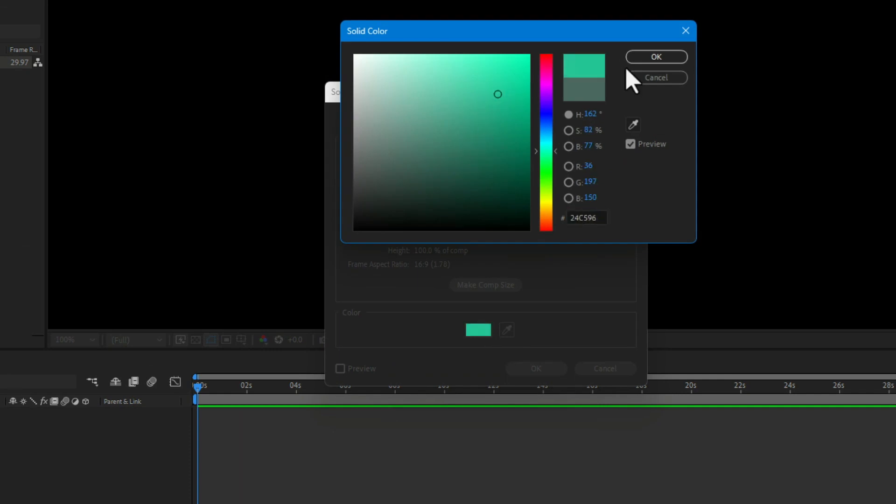
pyautogui.click(655, 58)
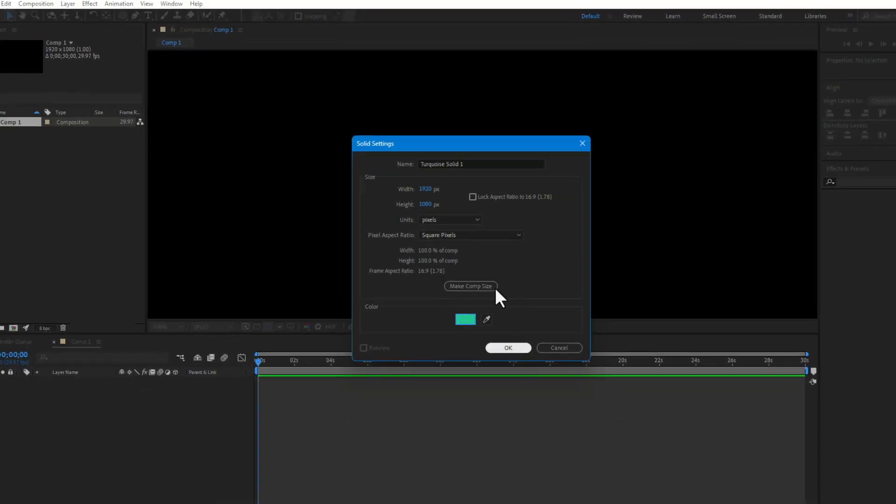
pyautogui.press('Return')
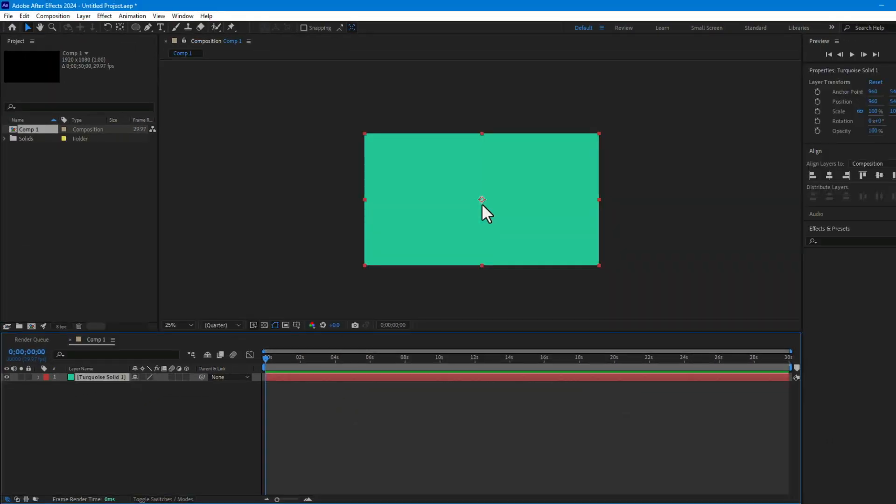
# Choose the Rounded Rectangle tool and lock the turquoise background solid
pyautogui.scroll(2, 482, 204)
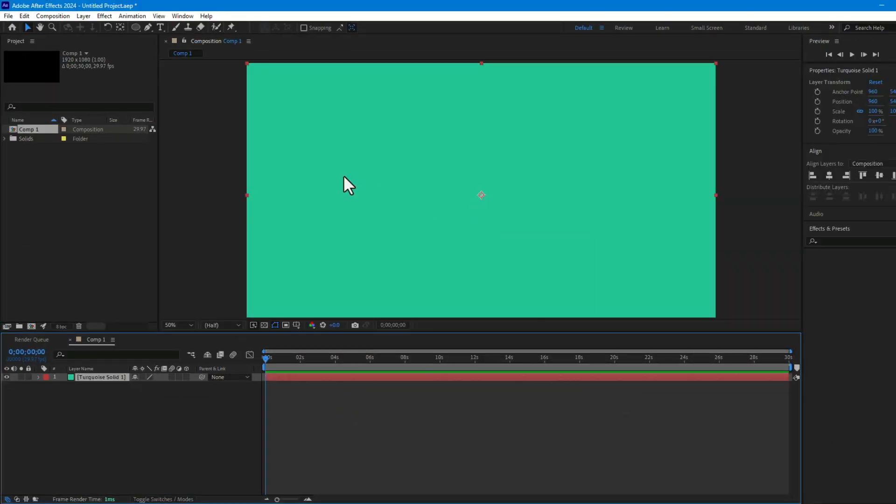
pyautogui.click(136, 31)
pyautogui.click(173, 38)
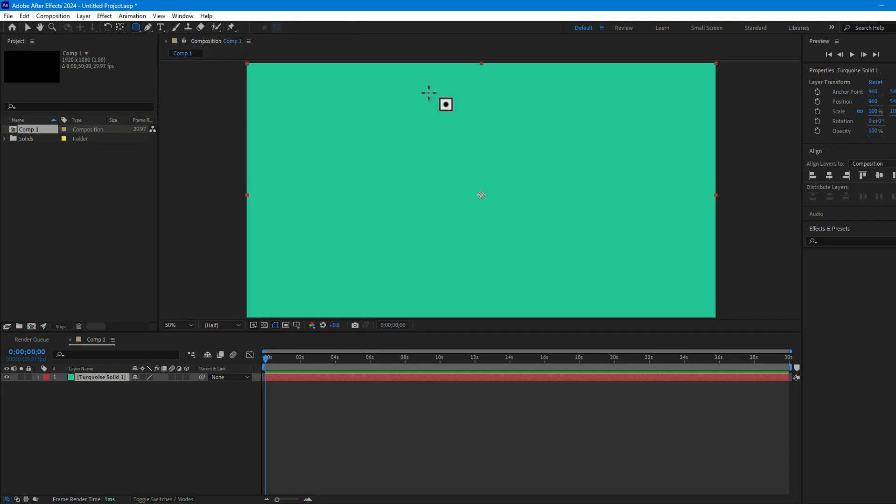
pyautogui.click(28, 377)
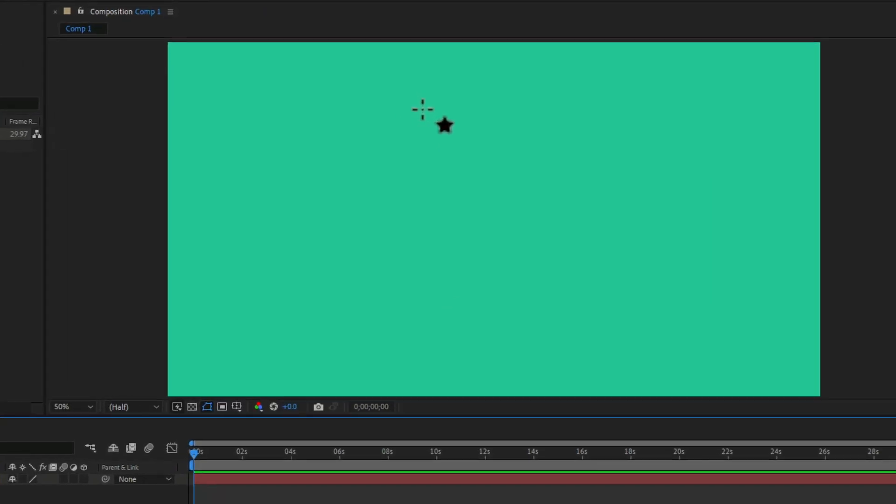
# Draw a tall white rounded rectangle about 394 px wide with roundness about 72 for the phone body, centre its anchor point and deselect it
pyautogui.moveTo(429, 111); pyautogui.dragTo(507, 204)
pyautogui.moveTo(529, 239); pyautogui.dragTo(521, 301)
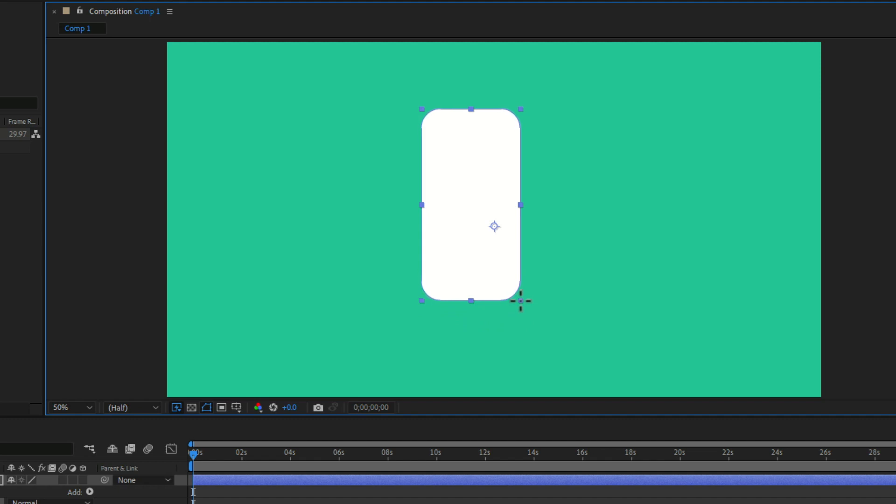
pyautogui.press('Down')
pyautogui.press('Down')
pyautogui.press('Down')
pyautogui.moveTo(521, 301); pyautogui.dragTo(555, 339)
pyautogui.press('Up')
pyautogui.press('Up')
pyautogui.press('Up')
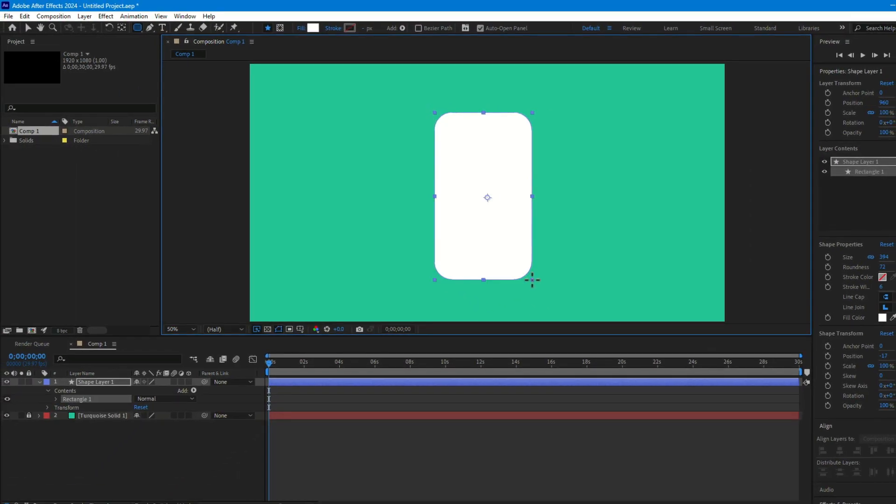
pyautogui.moveTo(540, 280); pyautogui.dragTo(540, 279)
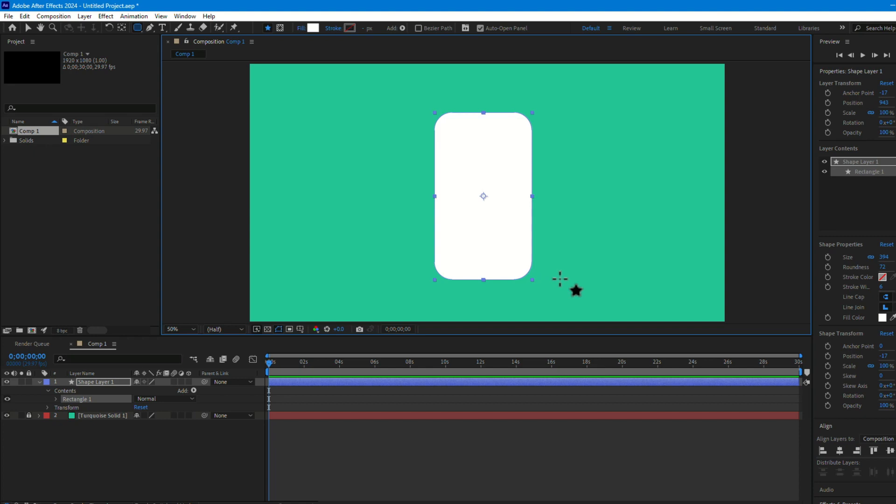
pyautogui.press('F2')
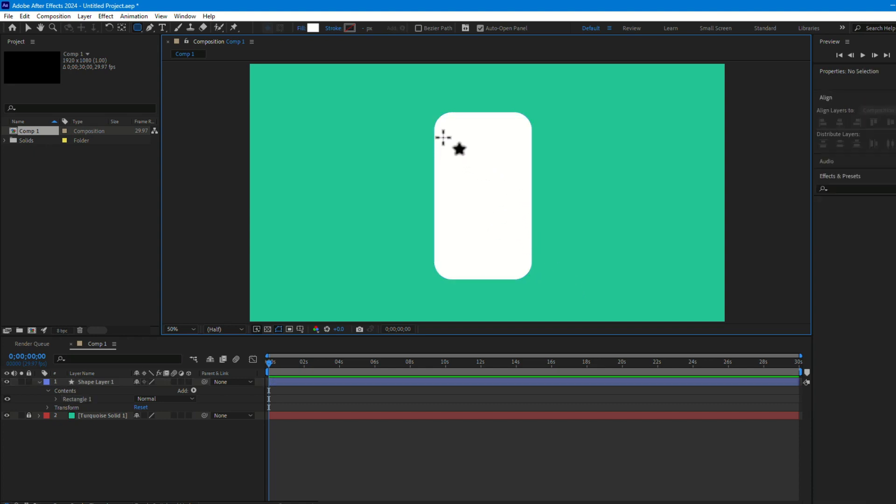
# Draw a square-cornered rectangle about 294 px wide as a separate shape layer and move it onto the white phone body
pyautogui.click(137, 30)
pyautogui.click(160, 28)
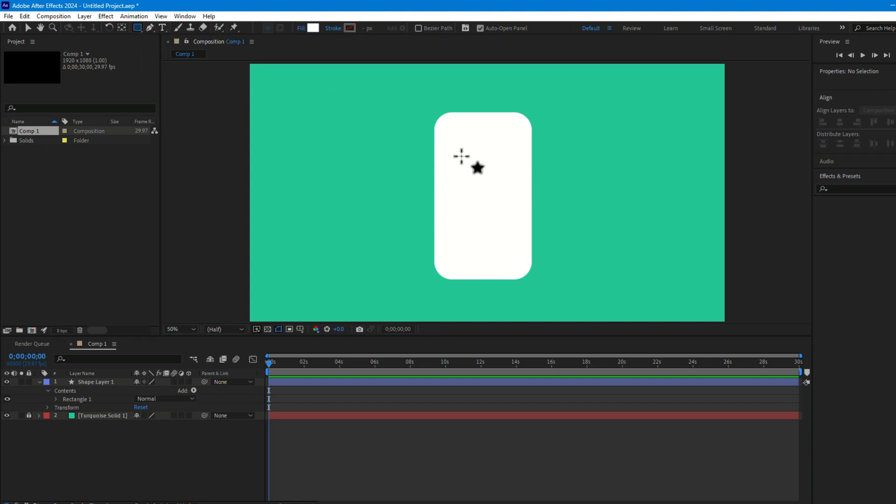
pyautogui.moveTo(565, 128); pyautogui.dragTo(639, 261)
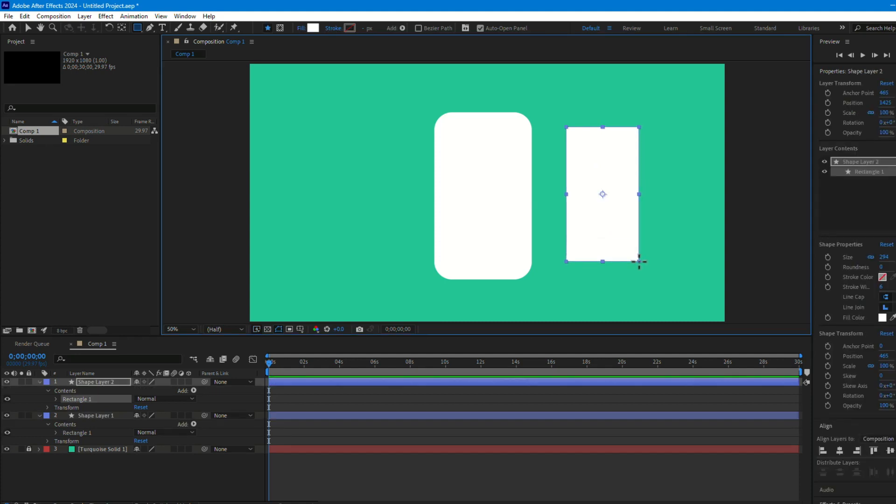
pyautogui.press('v')
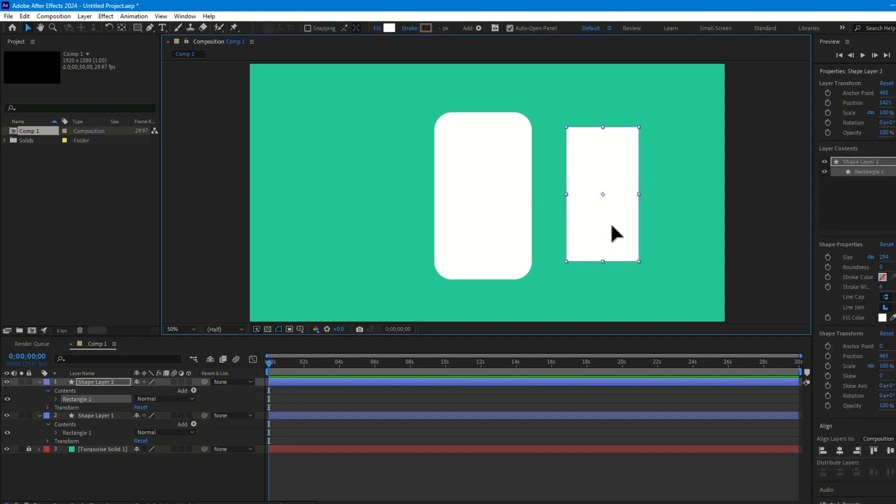
pyautogui.moveTo(611, 234); pyautogui.dragTo(495, 228)
# Set the inner rectangle's fill colour to gray B9B1B1
pyautogui.click(389, 32)
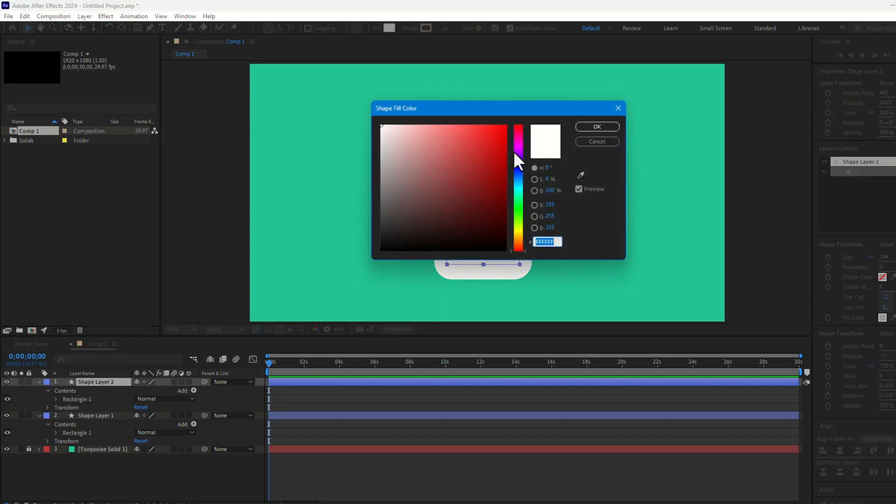
pyautogui.moveTo(490, 154); pyautogui.dragTo(386, 159)
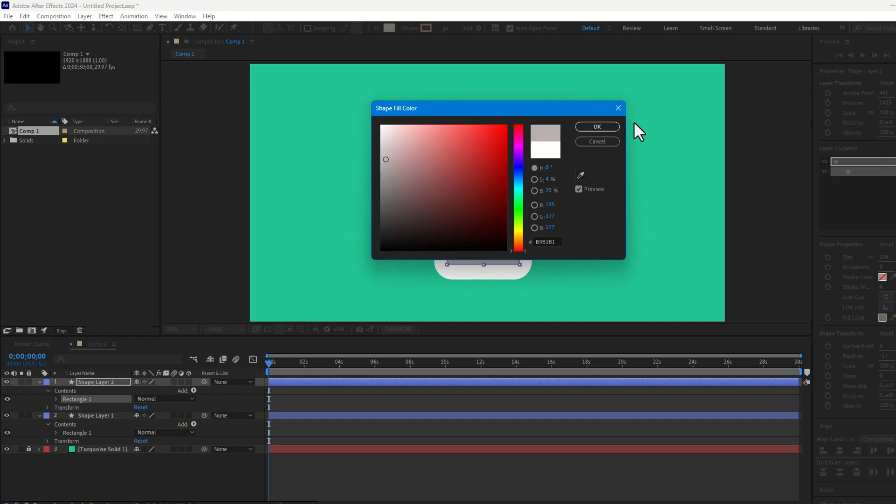
pyautogui.click(597, 126)
# Select both phone shapes and centre them horizontally in the composition
pyautogui.moveTo(398, 116); pyautogui.dragTo(579, 285)
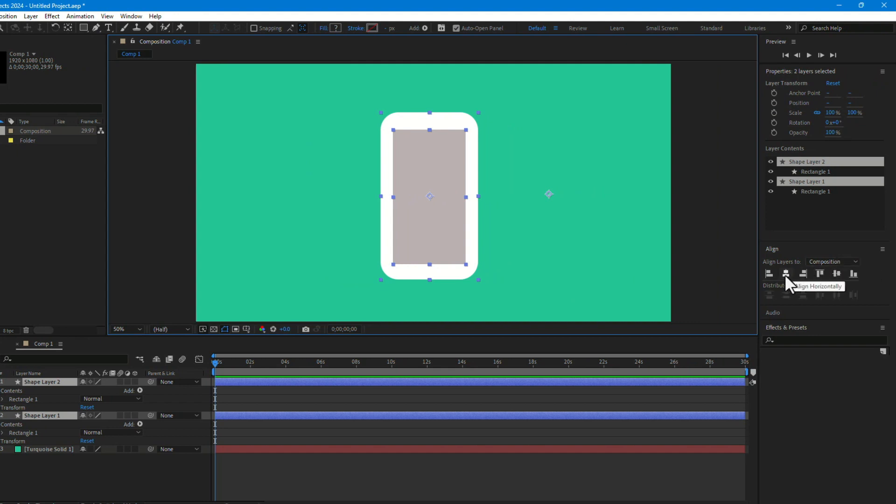
pyautogui.click(782, 273)
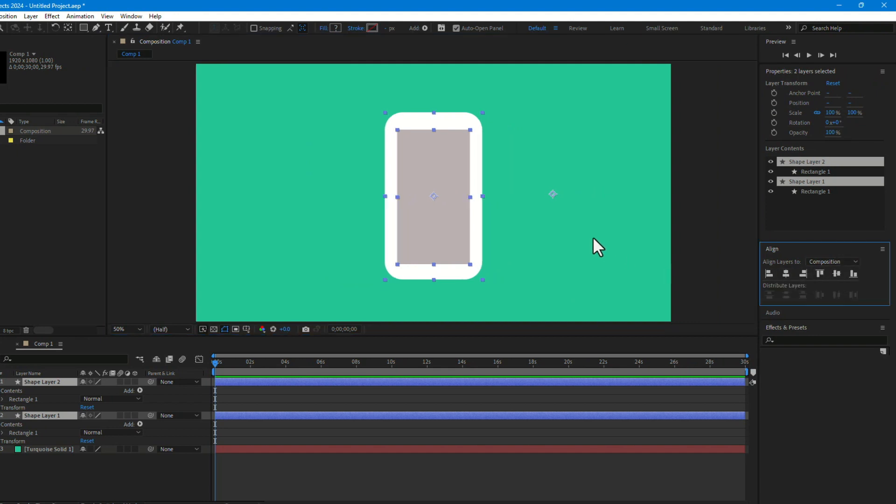
pyautogui.click(35, 414)
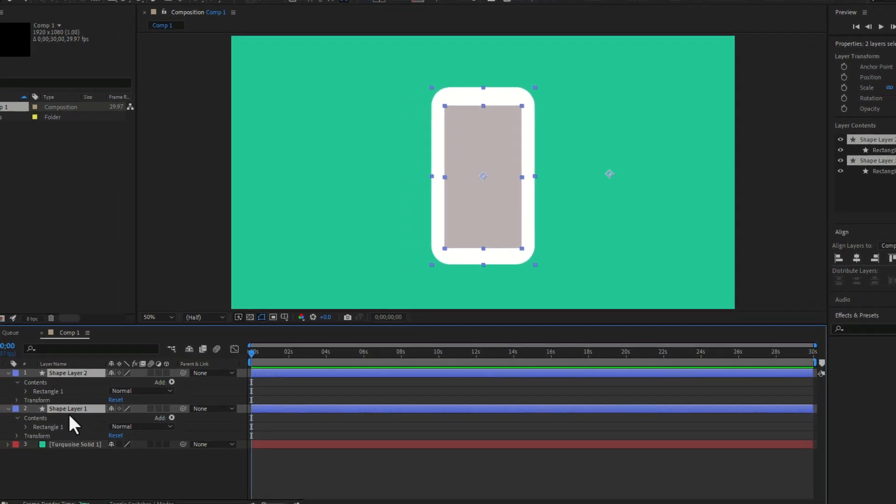
pyautogui.rightClick(41, 416)
pyautogui.click(23, 414)
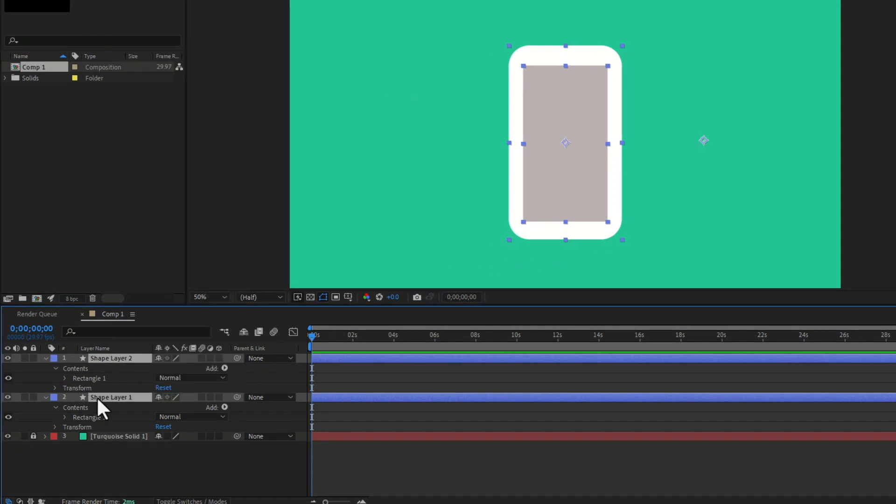
pyautogui.rightClick(97, 396)
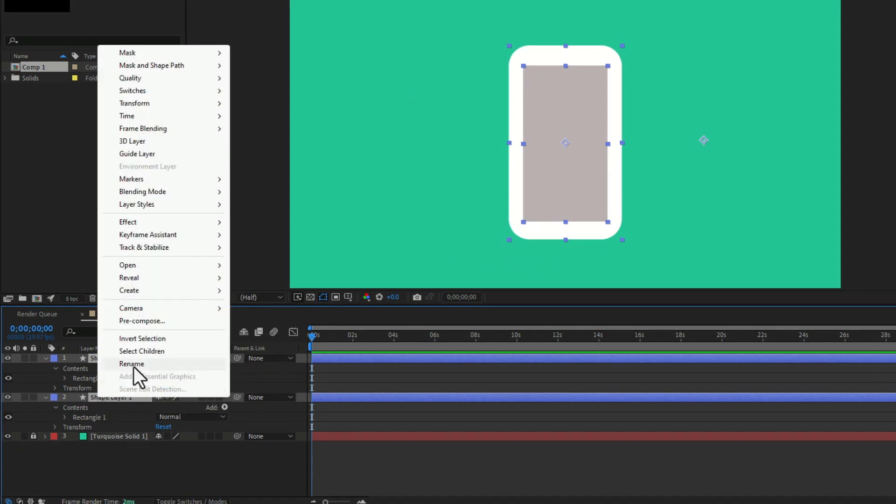
pyautogui.click(92, 398)
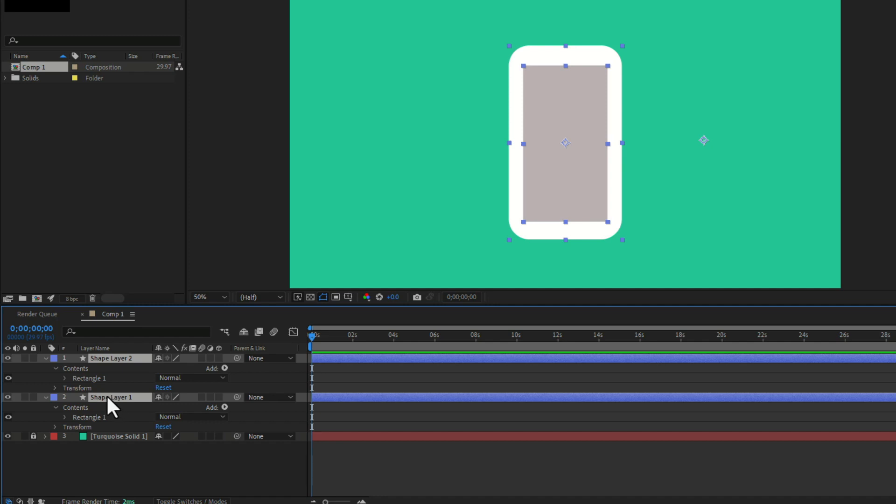
# Rename the white rounded rectangle's layer, Shape Layer 1, as casing
pyautogui.click(103, 397)
pyautogui.press('Return')
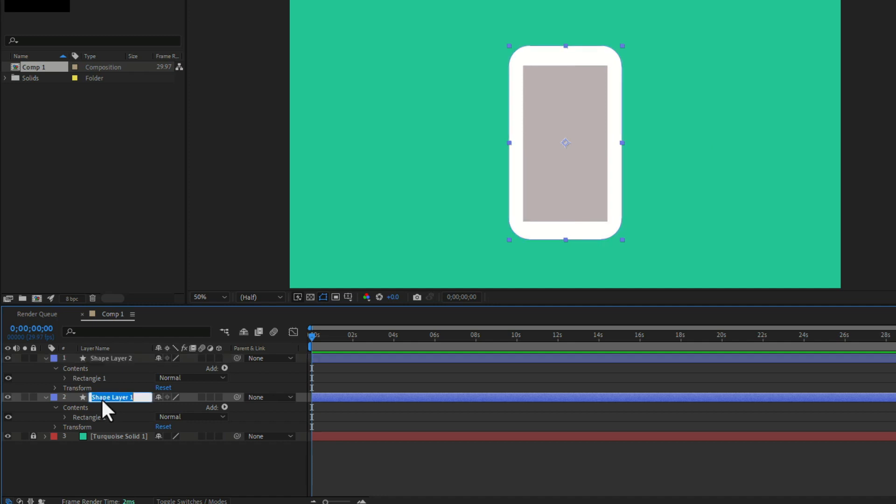
pyautogui.write('casing')
pyautogui.press('Return')
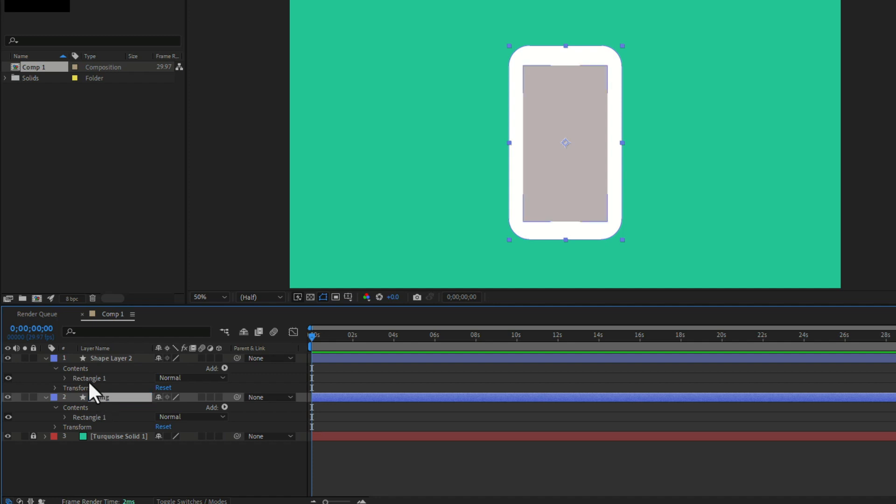
# Rename the gray rectangle's layer, Shape Layer 2, as screen
pyautogui.click(91, 356)
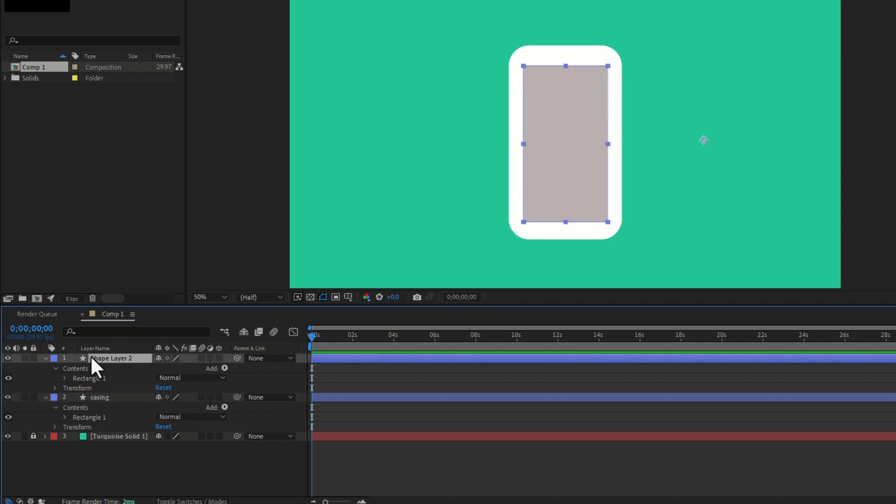
pyautogui.press('Return')
pyautogui.write('screen')
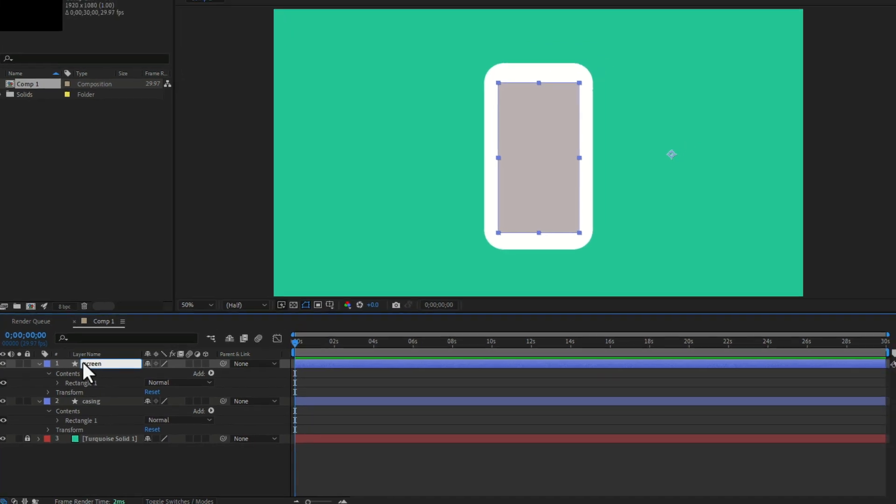
pyautogui.press('Return')
# Align the screen and casing layers to the selection by their vertical centres and deselect them
pyautogui.moveTo(638, 118); pyautogui.dragTo(548, 182)
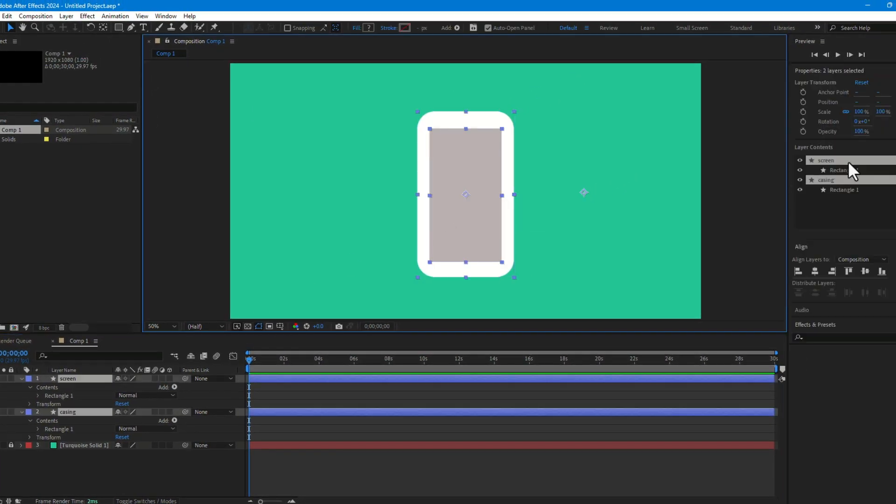
pyautogui.click(861, 259)
pyautogui.click(860, 270)
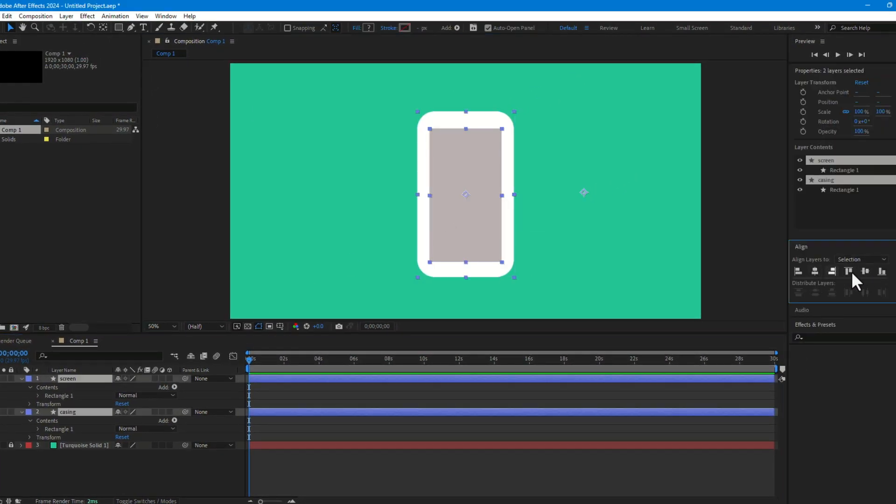
pyautogui.click(864, 270)
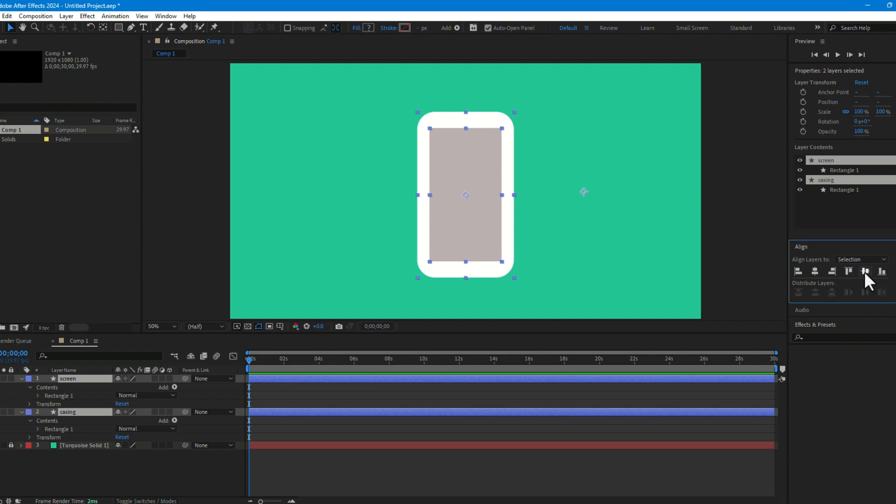
pyautogui.click(577, 247)
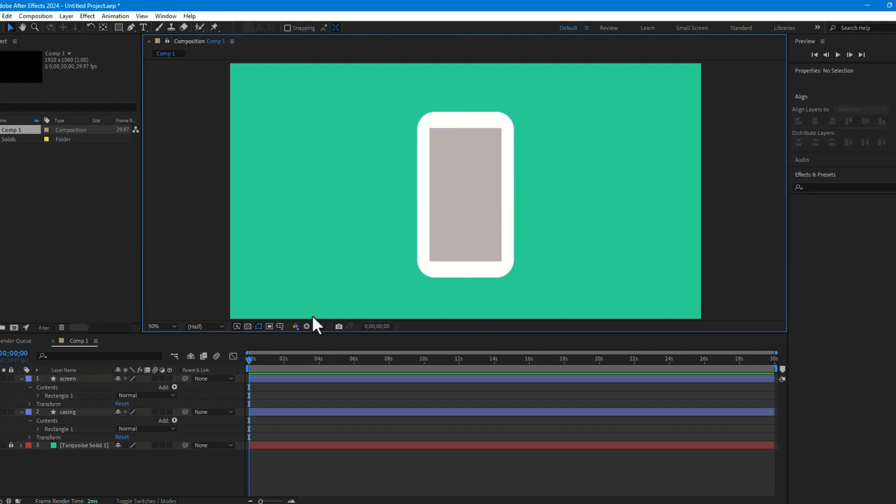
# Lock the screen and casing layers
pyautogui.click(11, 378)
pyautogui.click(11, 412)
pyautogui.scroll(1, 464, 210)
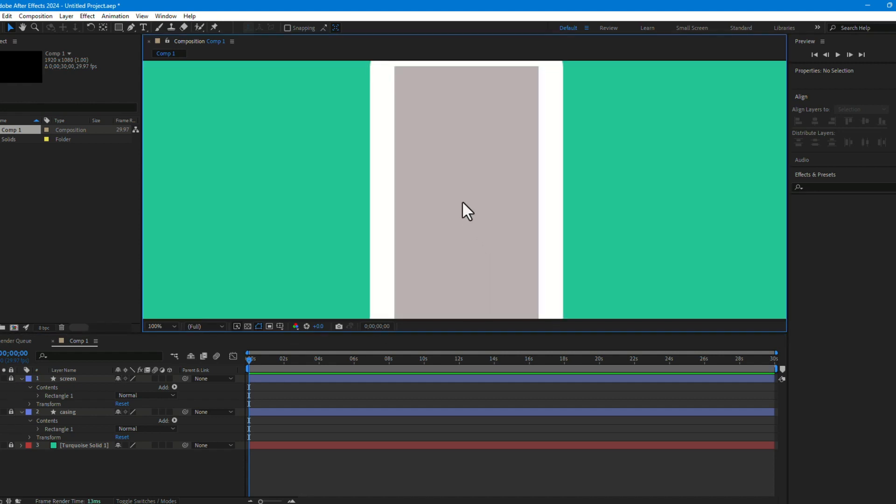
# Draw a rectangle about 252 by 122 px across the upper part of the phone's screen and centre its anchor point
pyautogui.scroll(1, 462, 200)
pyautogui.scroll(-1, 462, 200)
pyautogui.scroll(-1, 435, 142)
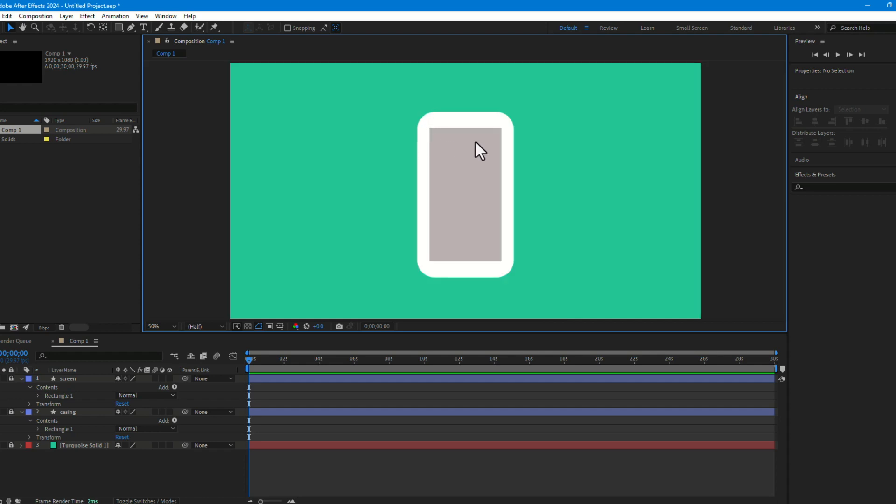
pyautogui.click(117, 27)
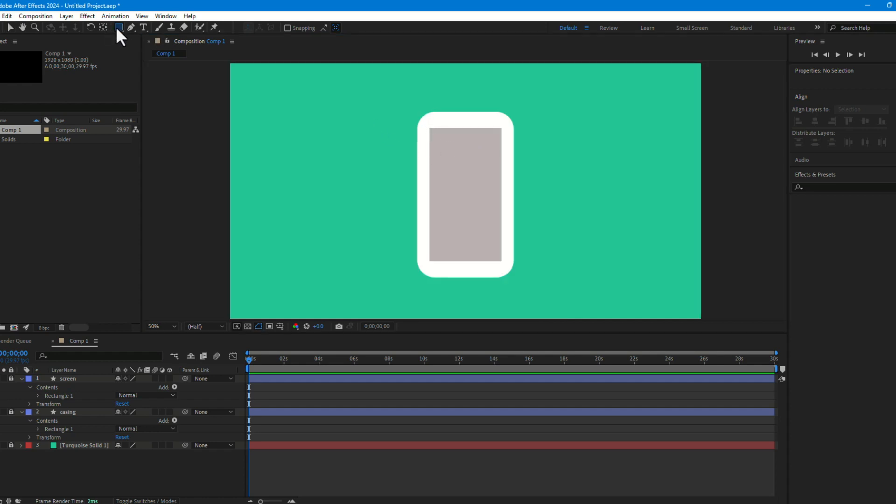
pyautogui.moveTo(433, 134); pyautogui.dragTo(496, 166)
pyautogui.hotkey('ctrl', 'alt', 'Home')
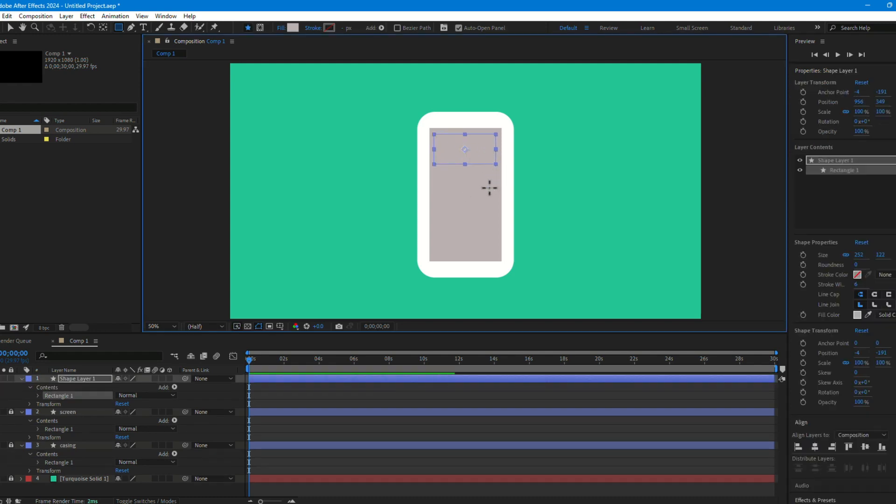
# Set the new rectangle's fill colour to dark gray 7C7979 and deselect it
pyautogui.click(292, 29)
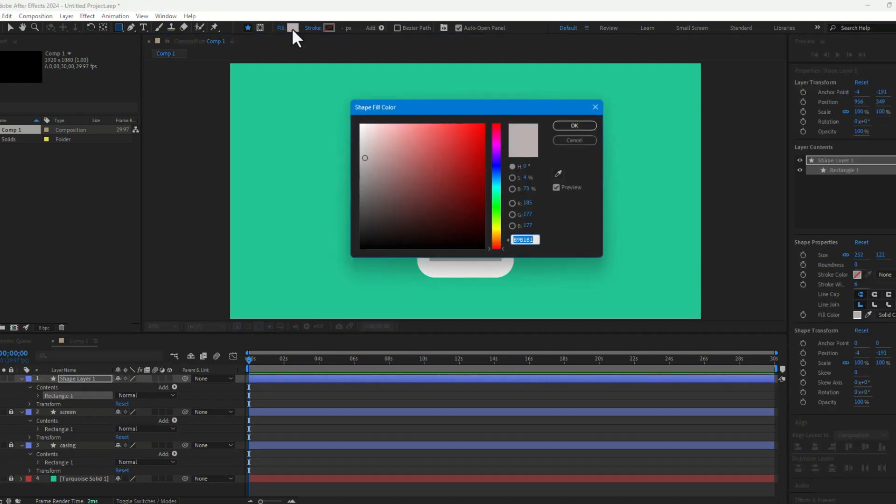
pyautogui.moveTo(364, 156); pyautogui.dragTo(363, 186)
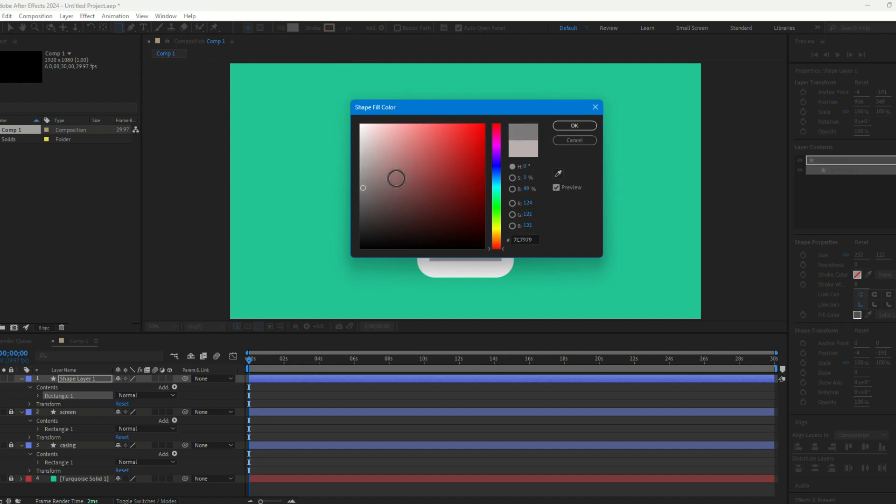
pyautogui.click(579, 126)
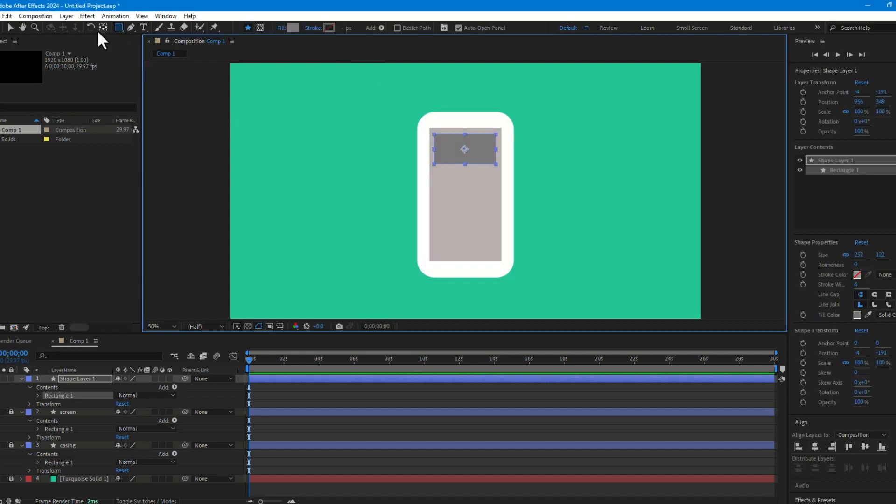
pyautogui.click(11, 27)
pyautogui.click(466, 61)
# Widen the dark gray rectangle to about 108.7% and move it to about 958, 338, leaving thin margins on the phone's screen
pyautogui.scroll(4, 447, 155)
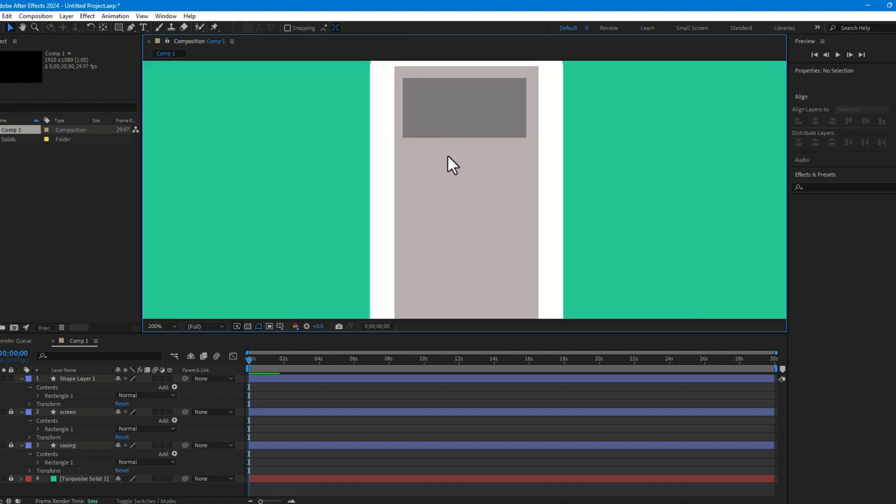
pyautogui.moveTo(504, 148); pyautogui.dragTo(540, 286)
pyautogui.click(497, 163)
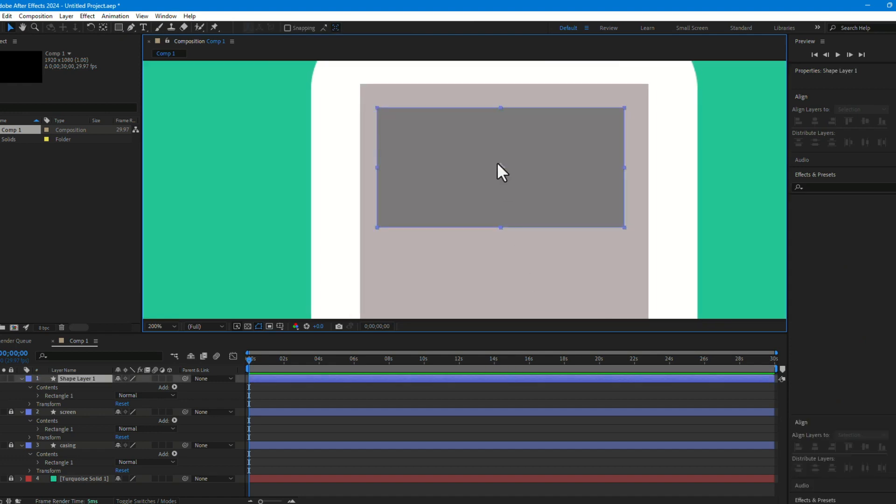
pyautogui.moveTo(483, 176); pyautogui.dragTo(485, 176)
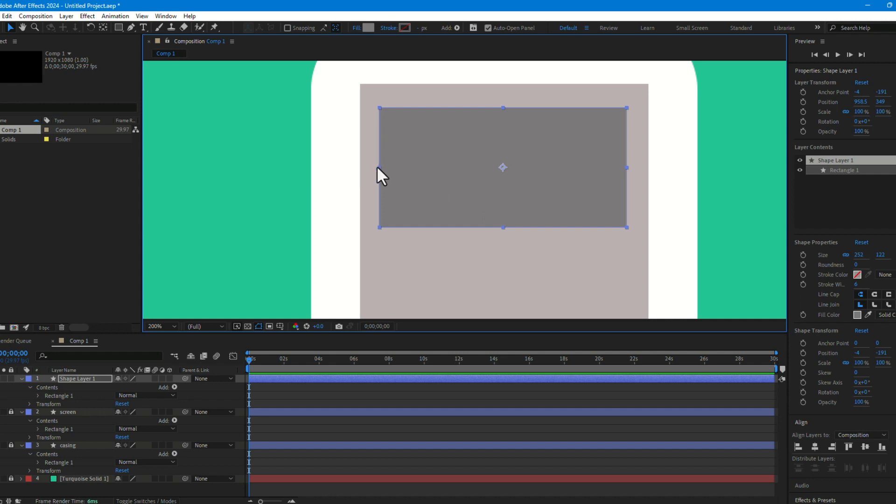
pyautogui.moveTo(377, 167); pyautogui.dragTo(366, 166)
pyautogui.moveTo(465, 178); pyautogui.dragTo(466, 169)
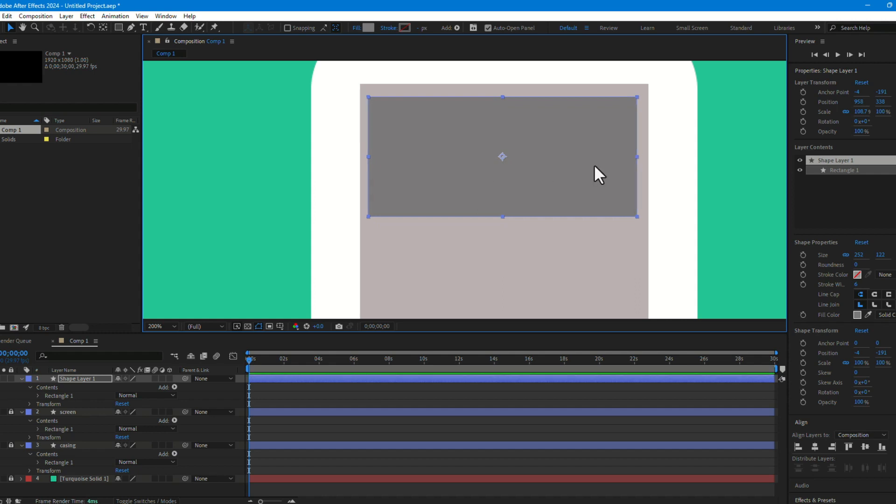
pyautogui.scroll(-3, 595, 165)
pyautogui.click(530, 228)
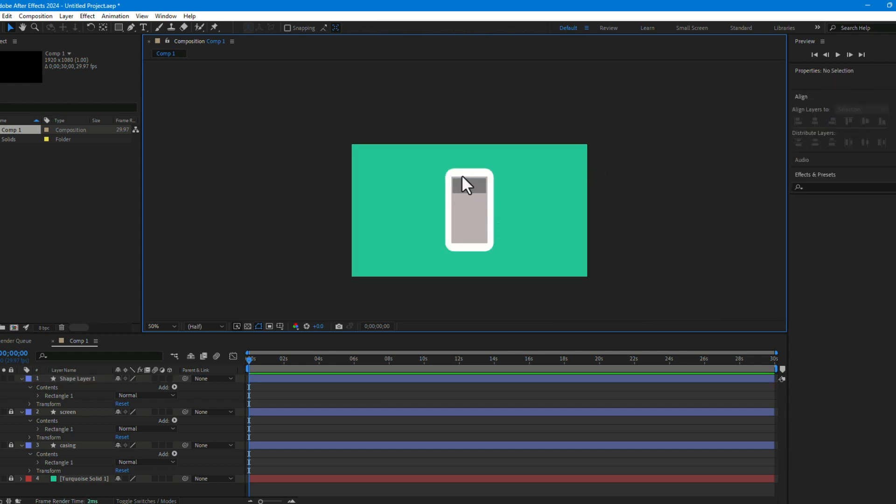
# Add the text "sale" in all caps on the dark gray rectangle and deselect it
pyautogui.scroll(3, 462, 175)
pyautogui.scroll(2, 468, 175)
pyautogui.scroll(-4, 469, 174)
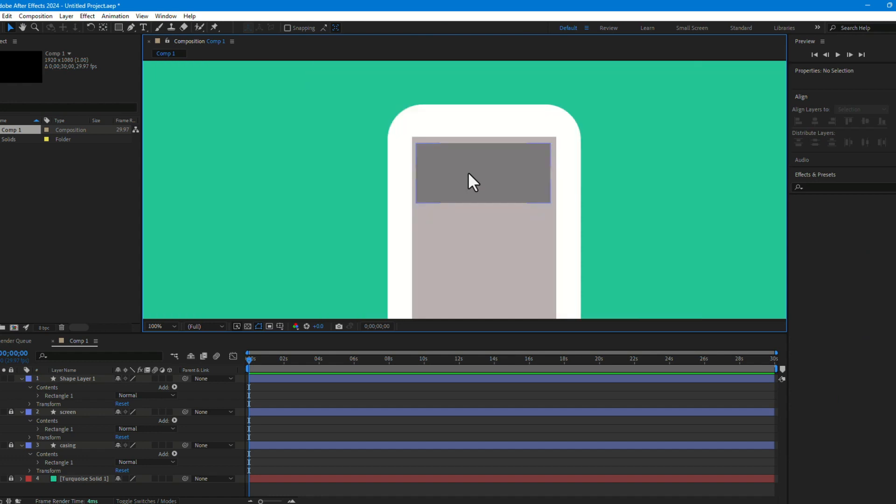
pyautogui.hotkey('ctrl', 't')
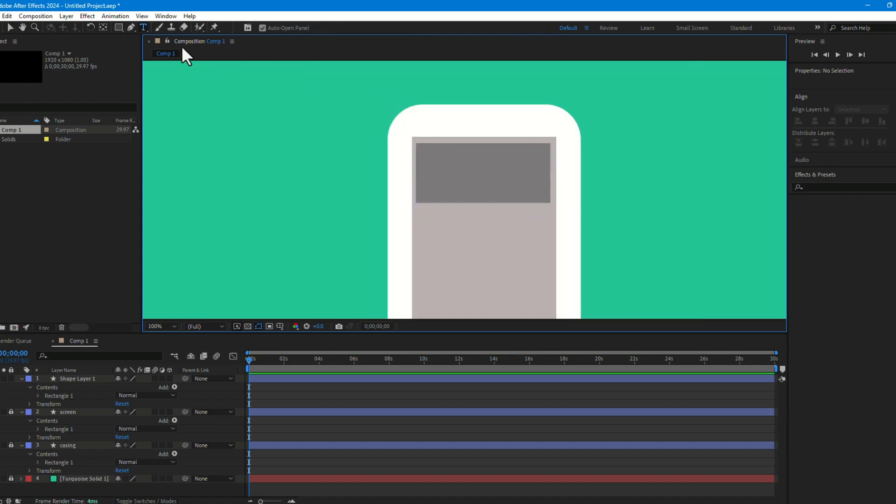
pyautogui.click(452, 169)
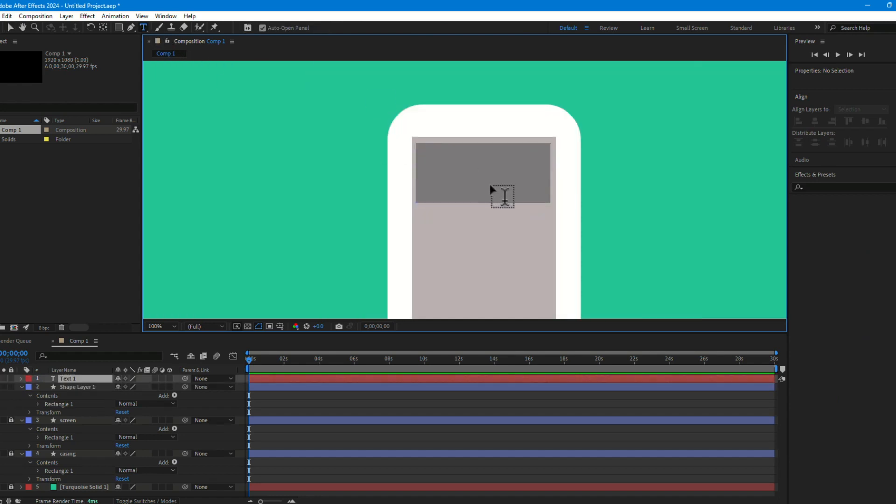
pyautogui.write('sale')
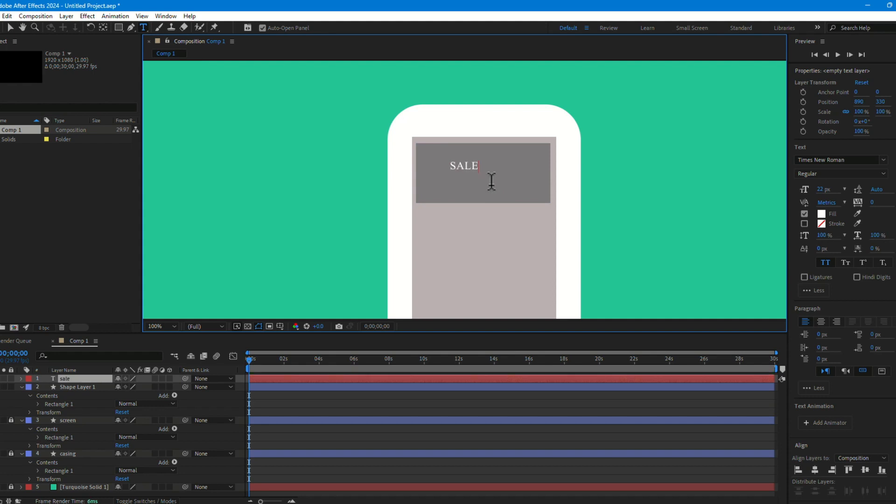
pyautogui.keyDown('ctrl'); pyautogui.click(470, 165); pyautogui.keyUp('ctrl')
pyautogui.click(673, 203)
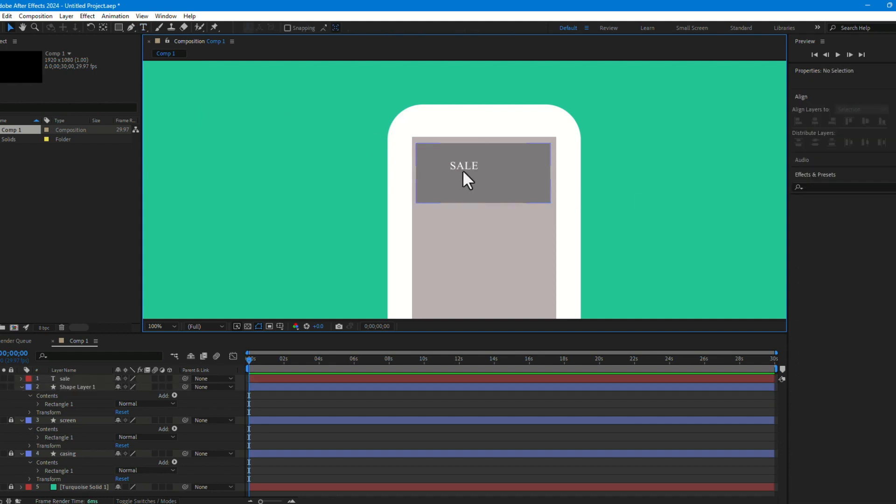
# Try to enlarge the SALE text by scaling its layer freehand, and undo the scaling
pyautogui.click(462, 169)
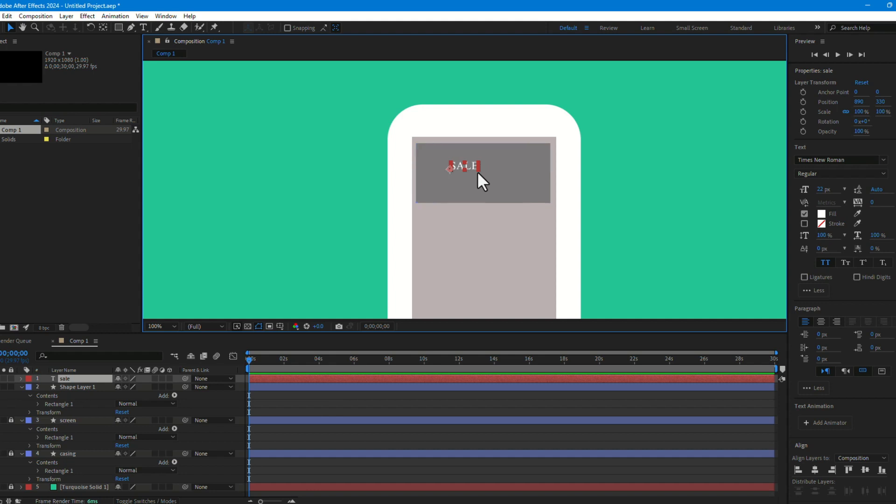
pyautogui.moveTo(477, 171); pyautogui.dragTo(553, 181)
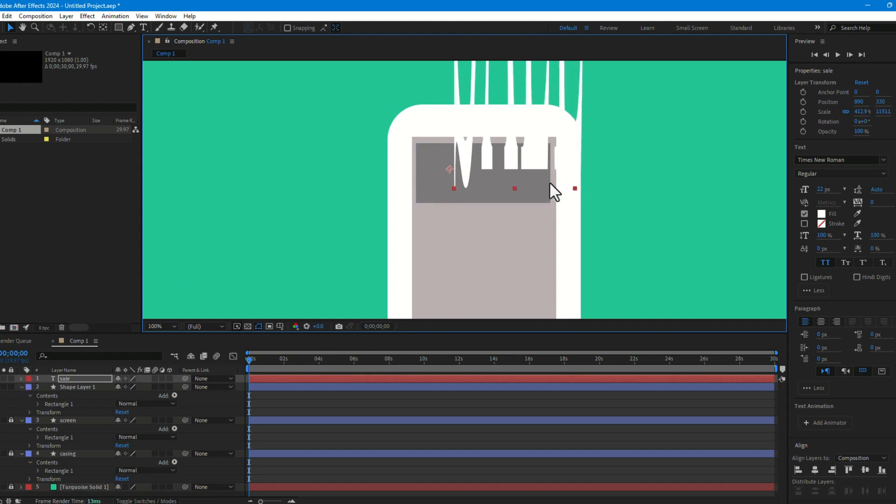
pyautogui.moveTo(553, 177); pyautogui.dragTo(532, 174)
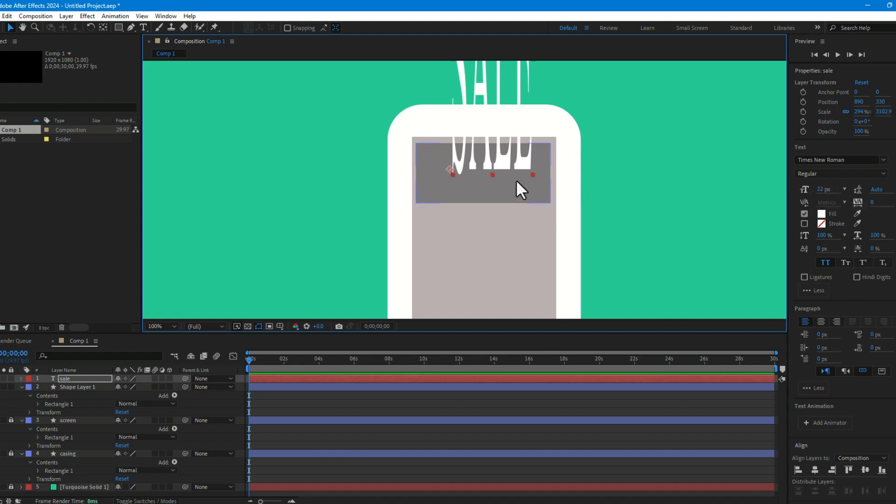
pyautogui.hotkey('ctrl', 'z')
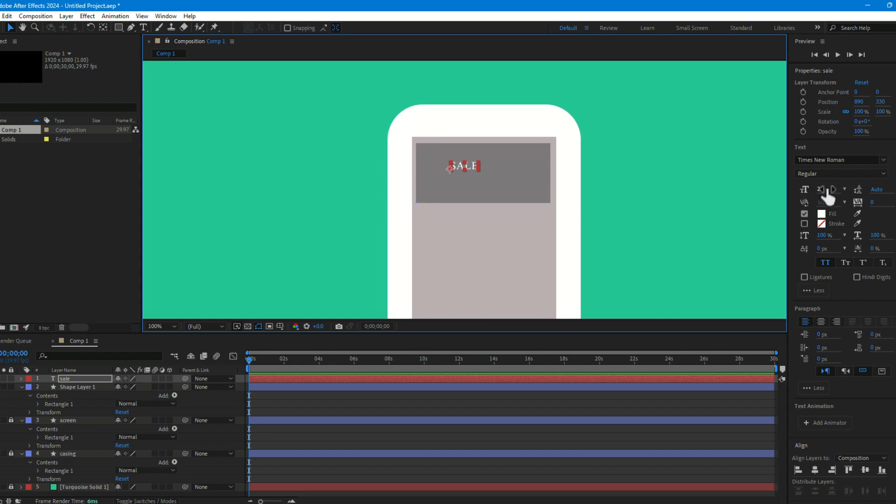
# Set the SALE text's font size to 98 px and move it to about 828, 365 inside the dark gray rectangle
pyautogui.moveTo(821, 189); pyautogui.dragTo(865, 186)
pyautogui.moveTo(501, 162); pyautogui.dragTo(472, 180)
pyautogui.click(636, 194)
pyautogui.click(459, 182)
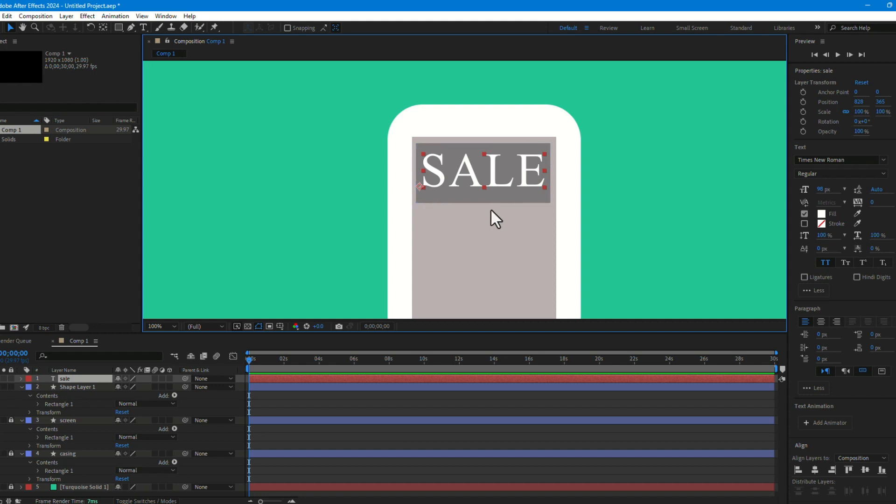
pyautogui.scroll(-3, 591, 206)
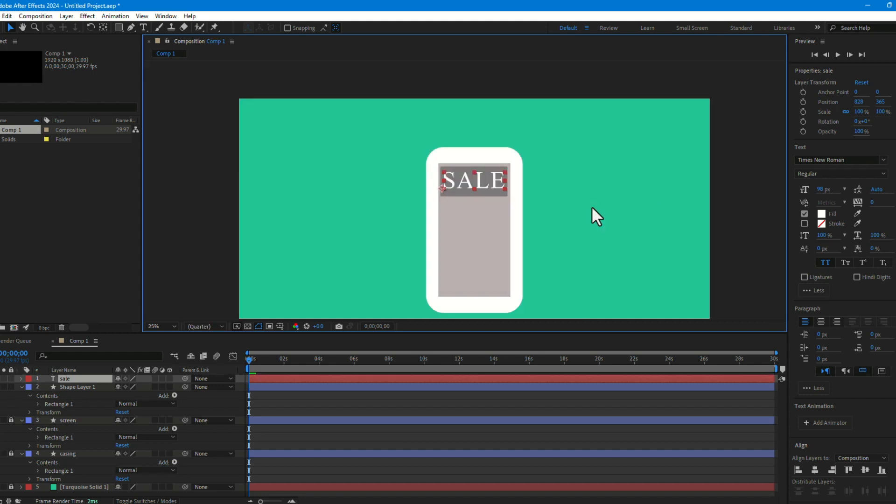
pyautogui.scroll(1, 499, 228)
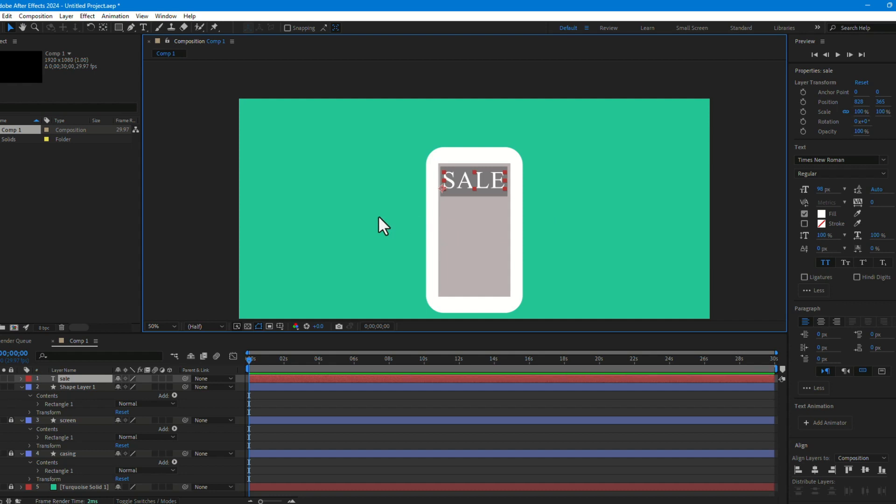
# Add the text "Black Friday" on two lines beside the phone and centre its paragraph alignment
pyautogui.click(269, 168)
pyautogui.hotkey('ctrl', 't')
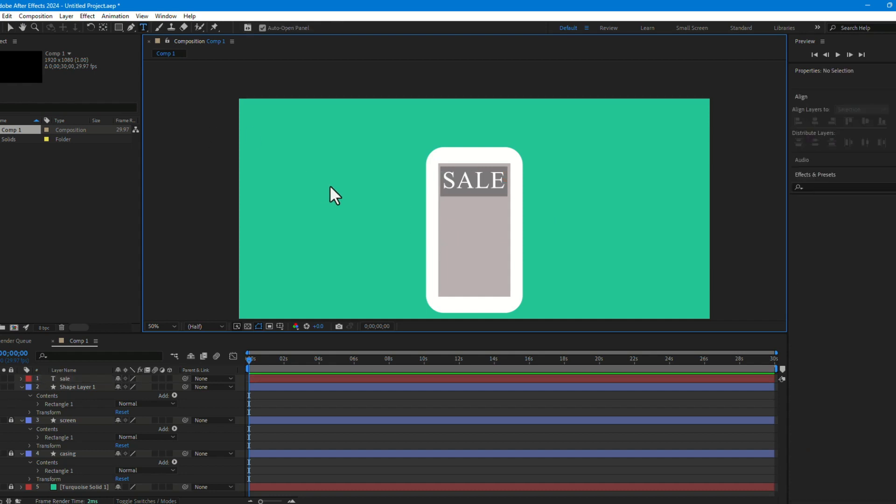
pyautogui.click(351, 194)
pyautogui.write('Black')
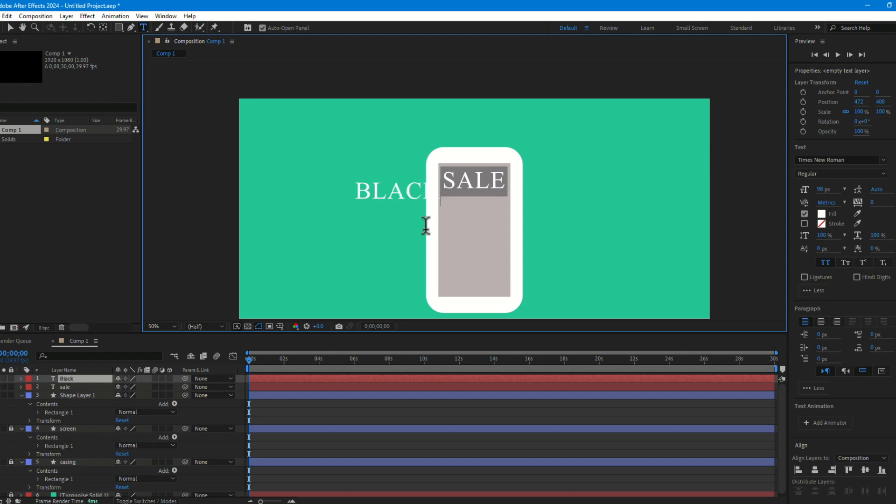
pyautogui.press('Return')
pyautogui.write('Friday')
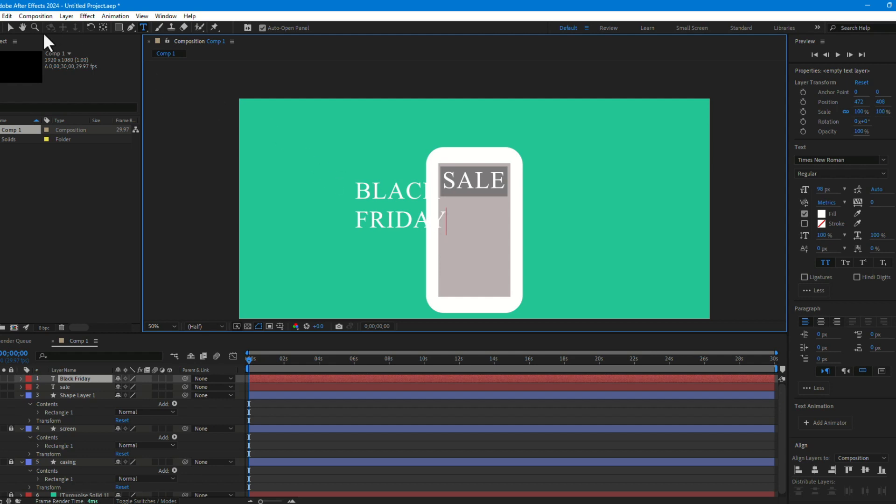
pyautogui.write('v')
pyautogui.press('BackSpace')
pyautogui.press('Escape')
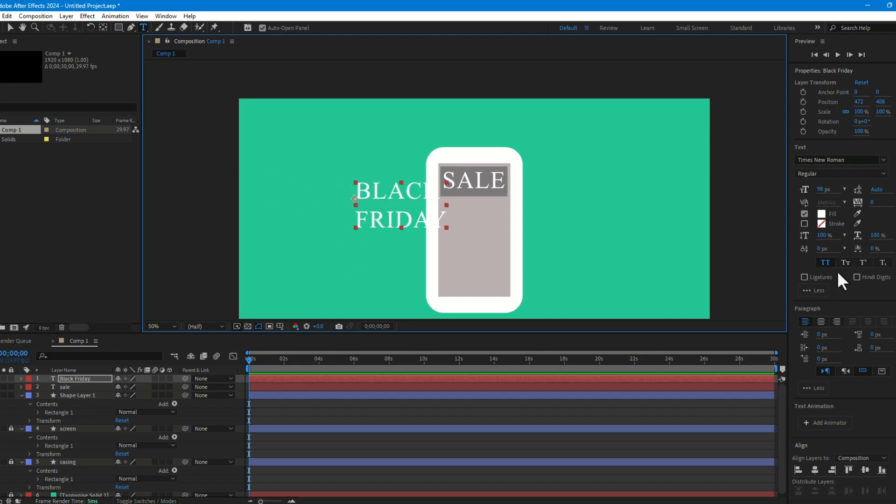
pyautogui.click(819, 326)
pyautogui.click(820, 323)
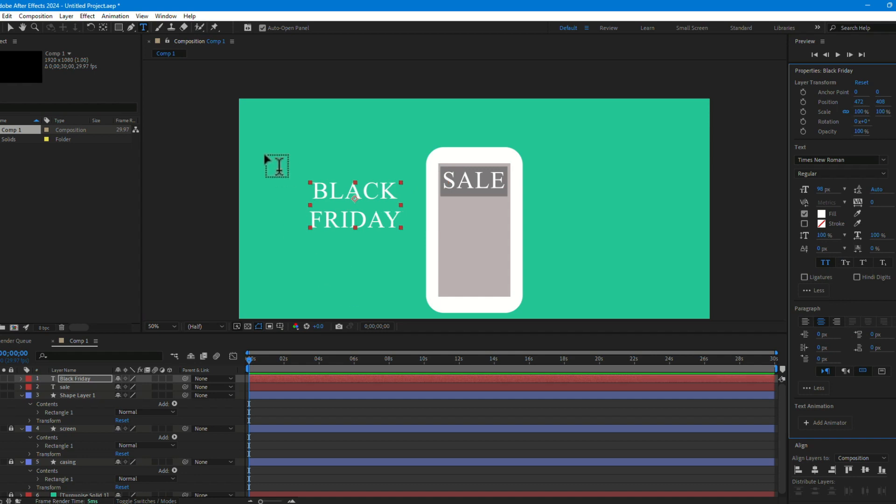
# Move the BLACK FRIDAY text onto the phone's screen below SALE, at about 954, 500, and set its font size to 67 px
pyautogui.click(11, 27)
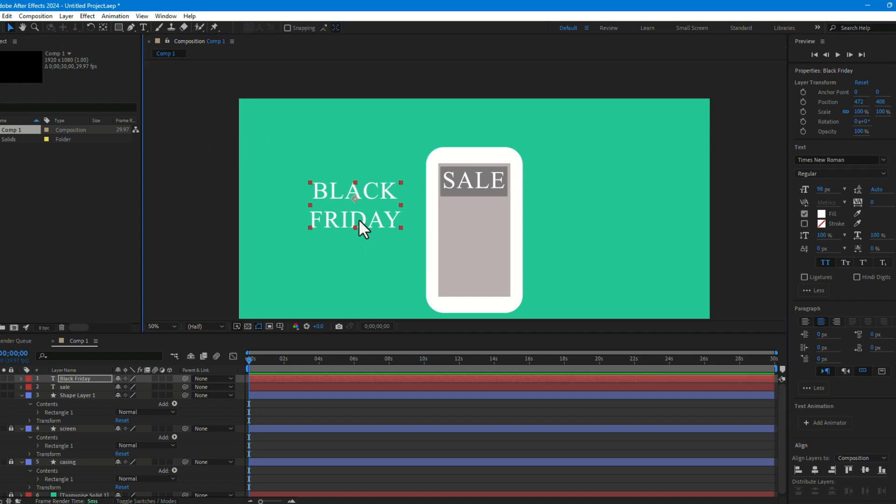
pyautogui.moveTo(358, 219); pyautogui.dragTo(485, 242)
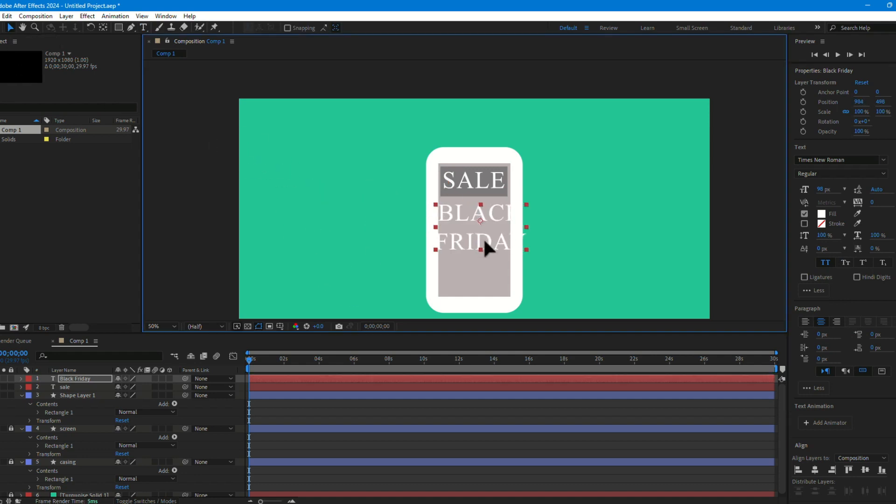
pyautogui.moveTo(822, 190); pyautogui.dragTo(809, 189)
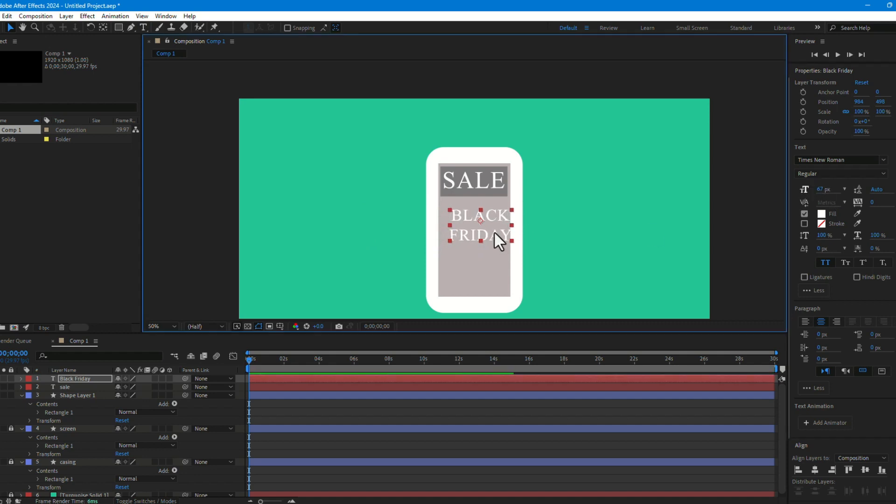
pyautogui.moveTo(493, 231); pyautogui.dragTo(487, 232)
# Change the BLACK FRIDAY text's fill colour to green and deselect it
pyautogui.click(821, 214)
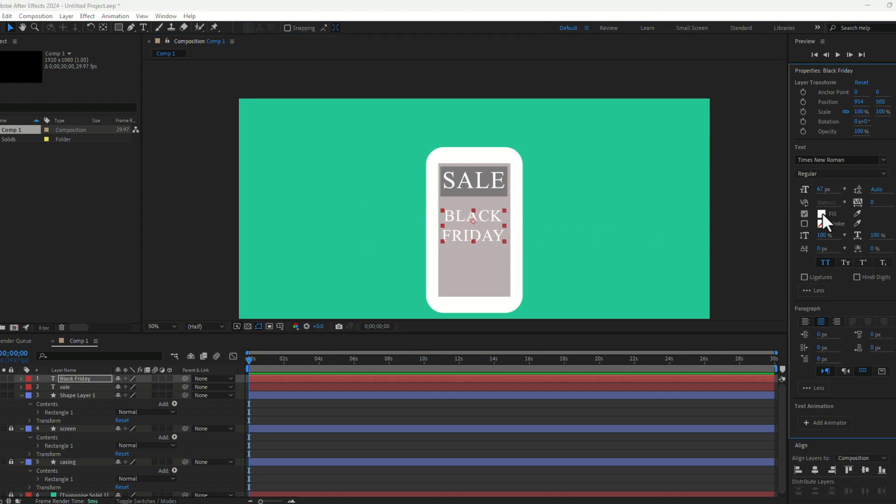
pyautogui.moveTo(463, 170); pyautogui.dragTo(442, 168)
pyautogui.click(498, 209)
pyautogui.click(469, 149)
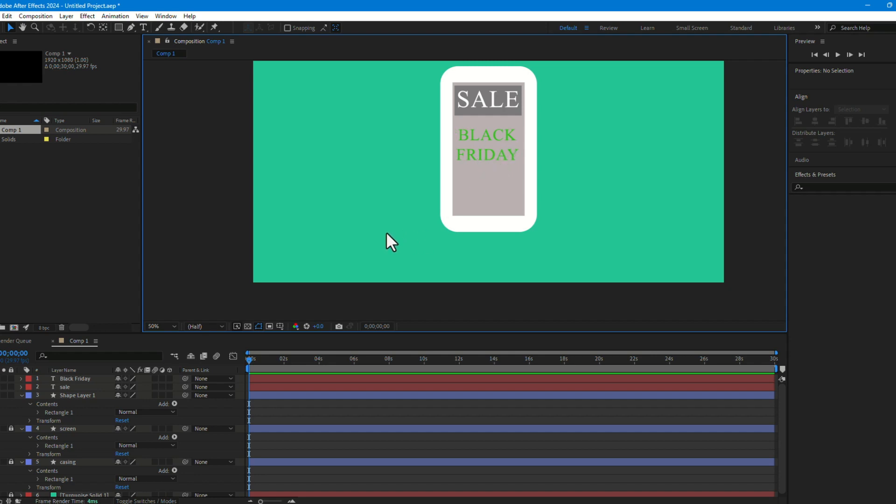
# Draw an unfilled rectangle about 240 by 60 px with a 14 px yellow stroke below BLACK FRIDAY and centre its anchor point
pyautogui.press('q')
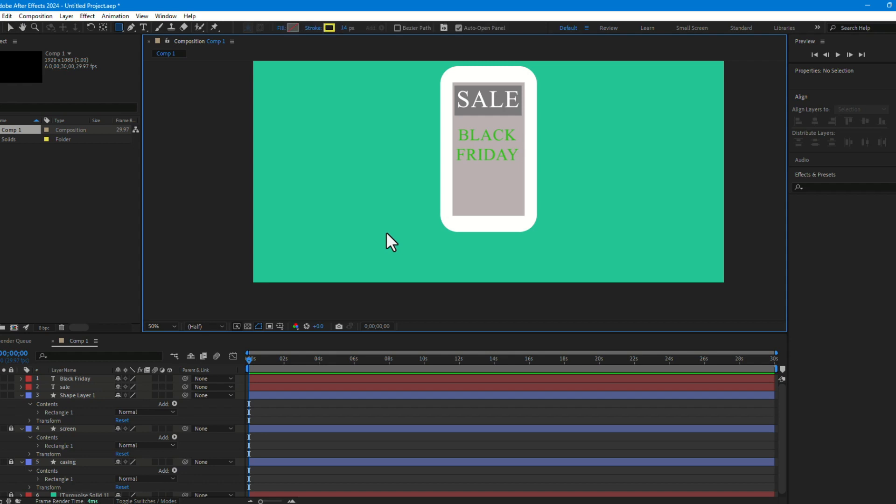
pyautogui.moveTo(461, 181); pyautogui.dragTo(522, 195)
pyautogui.hotkey('ctrl', 'alt', 'Home')
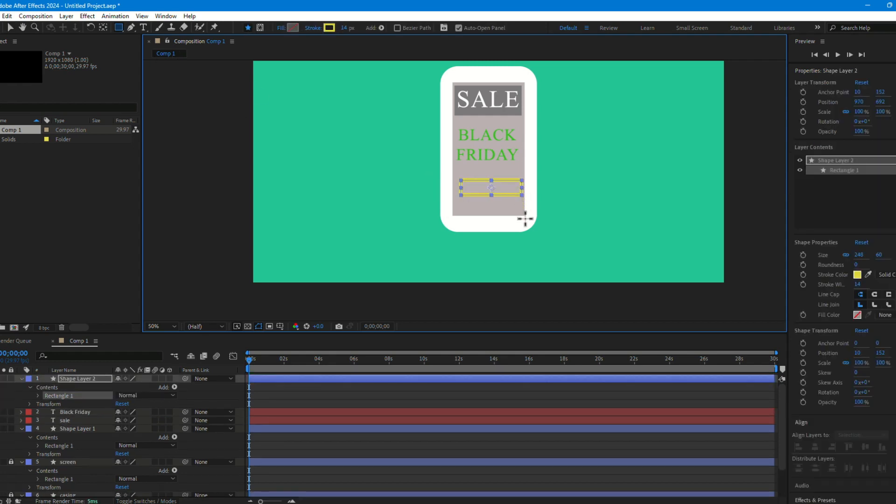
# Widen the yellow outline to about 106.5% of its width, reposition it within the phone's screen, and set its stroke width to 6 px
pyautogui.scroll(4, 462, 186)
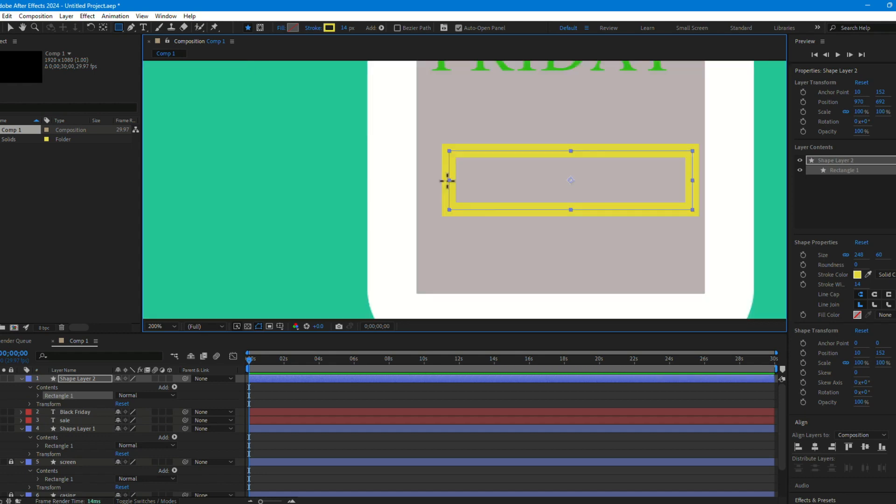
pyautogui.press('v')
pyautogui.moveTo(449, 180); pyautogui.dragTo(441, 181)
pyautogui.moveTo(572, 187); pyautogui.dragTo(562, 198)
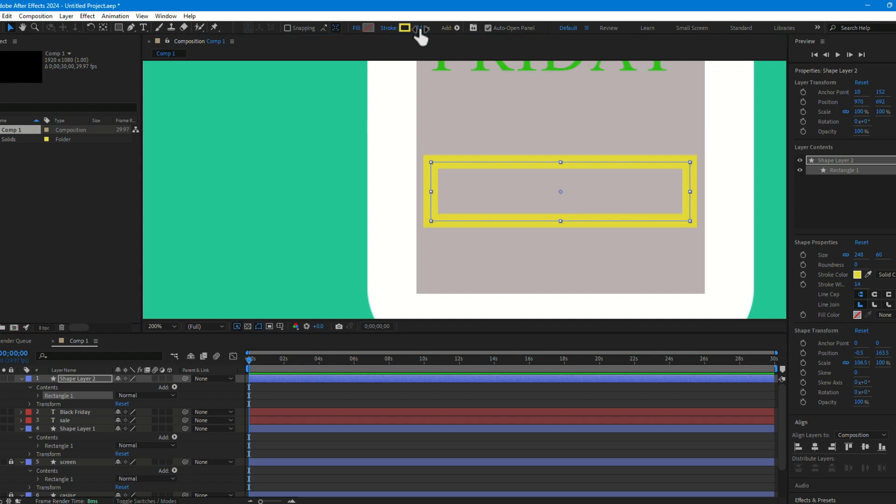
pyautogui.moveTo(420, 28); pyautogui.dragTo(409, 29)
pyautogui.click(351, 166)
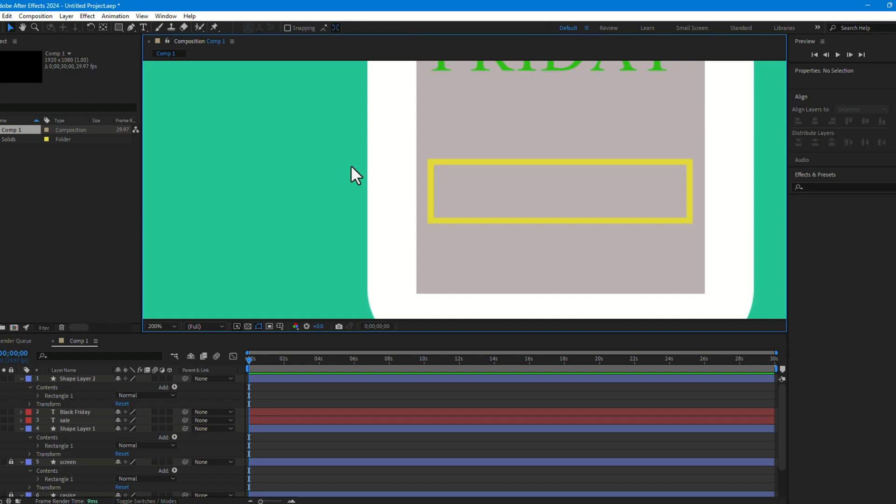
# Draw a rectangle about 256 by 54 px inside the yellow outline and remove its stroke
pyautogui.press('q')
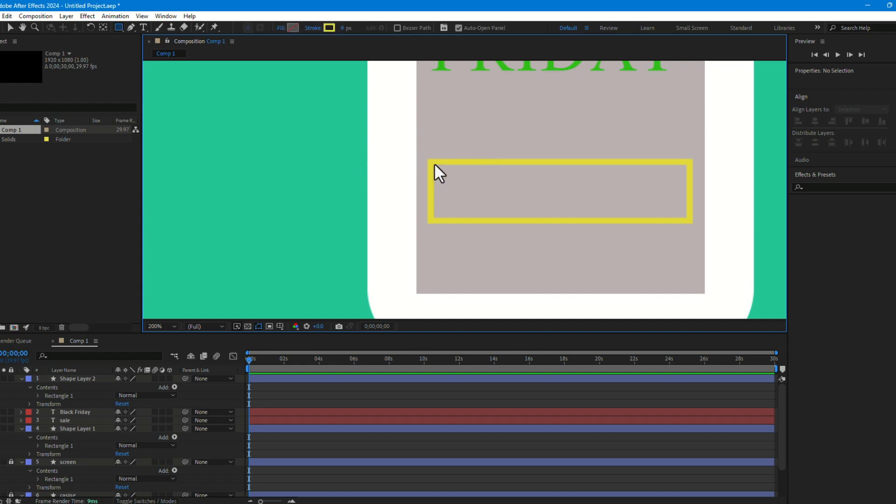
pyautogui.moveTo(434, 164)
pyautogui.mouseDown()
pyautogui.moveTo(519, 191)
pyautogui.moveTo(686, 216)
pyautogui.mouseUp()
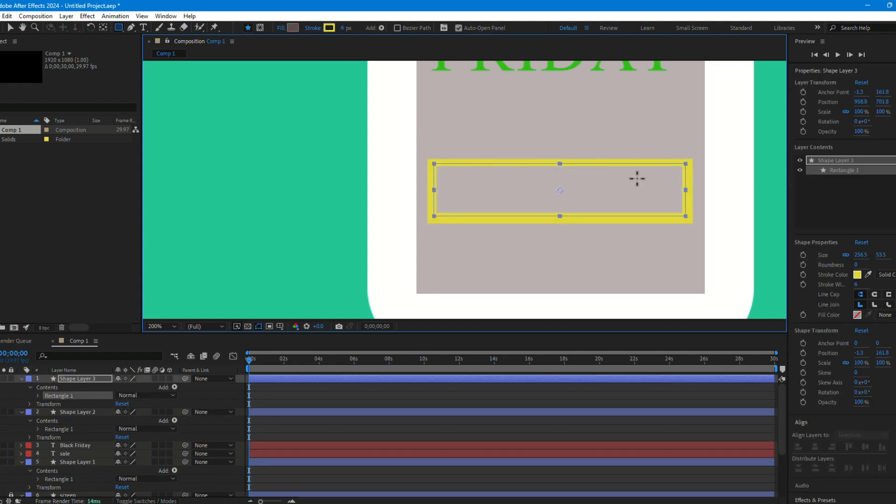
pyautogui.click(326, 28)
pyautogui.click(535, 239)
pyautogui.doubleClick(537, 237)
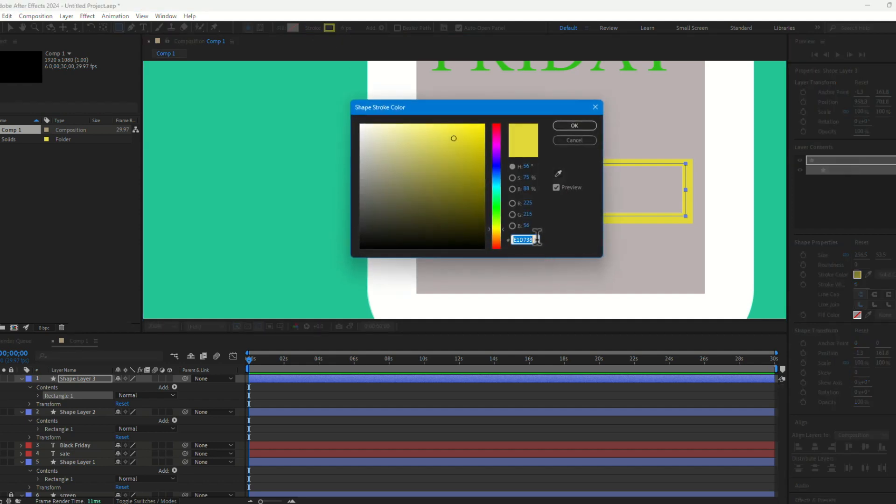
pyautogui.click(575, 125)
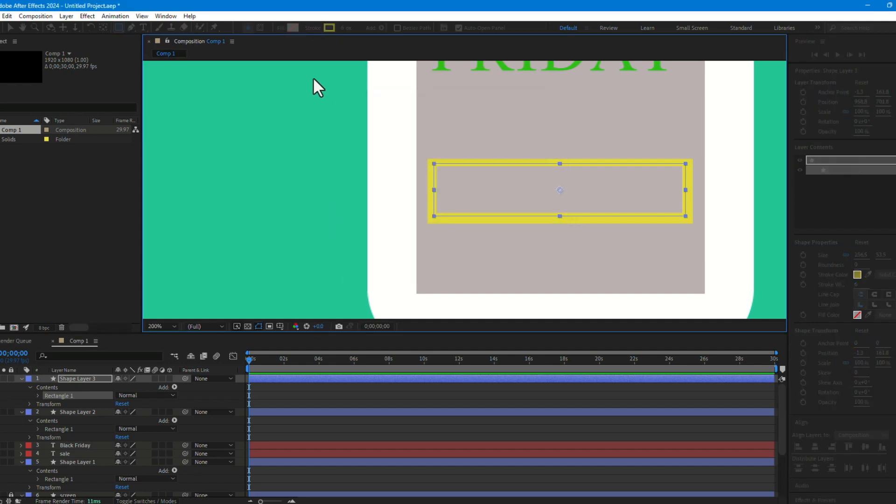
pyautogui.click(321, 29)
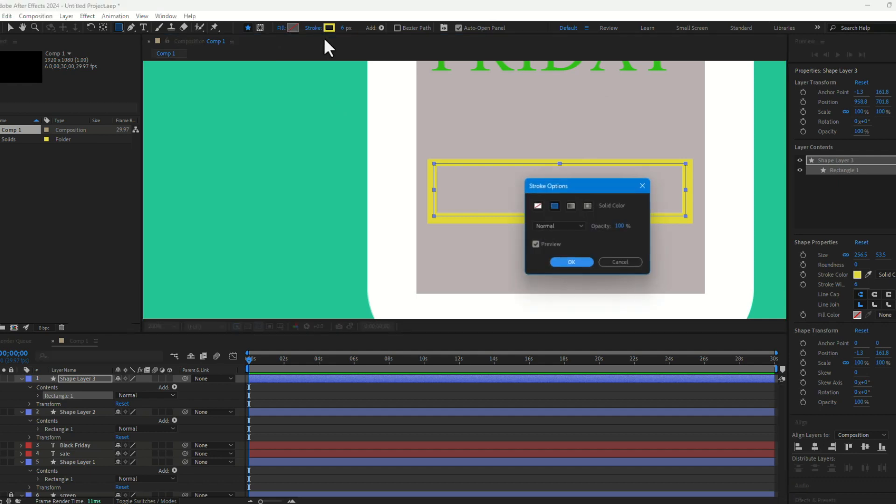
pyautogui.click(537, 205)
pyautogui.click(565, 262)
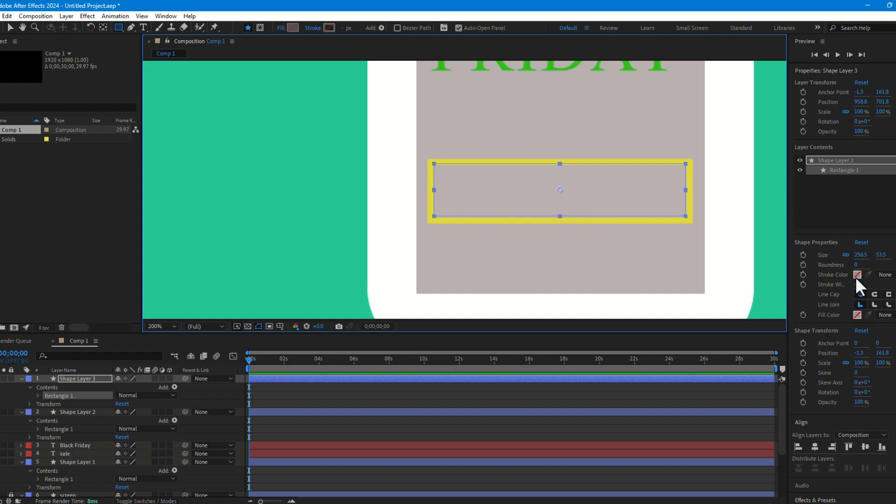
# Give the inner rectangle a solid fill sampled from the outline's yellow
pyautogui.click(858, 317)
pyautogui.click(885, 315)
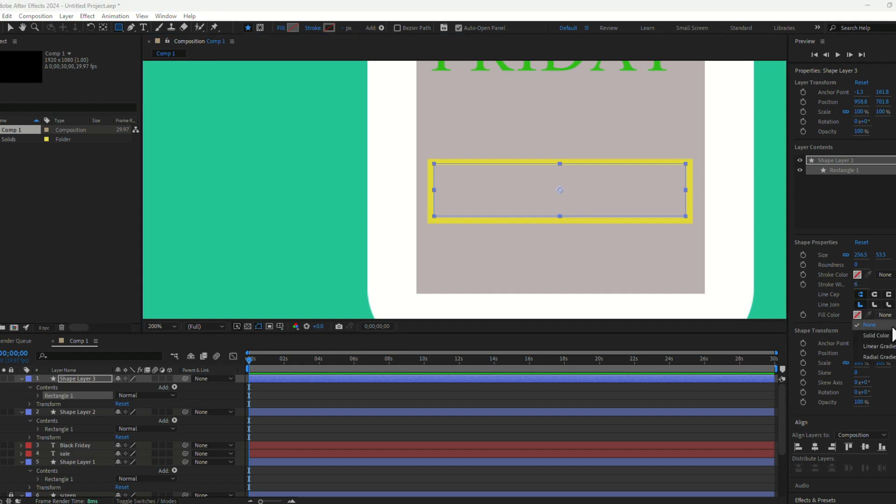
pyautogui.click(886, 344)
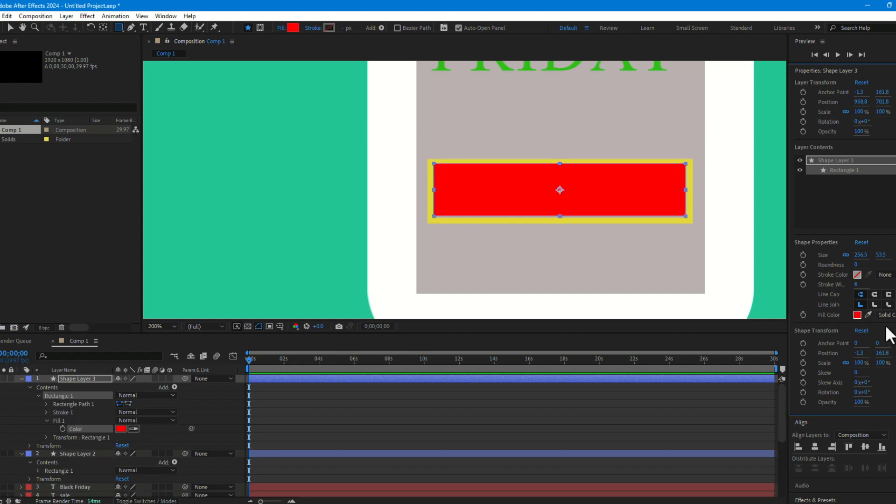
pyautogui.click(868, 315)
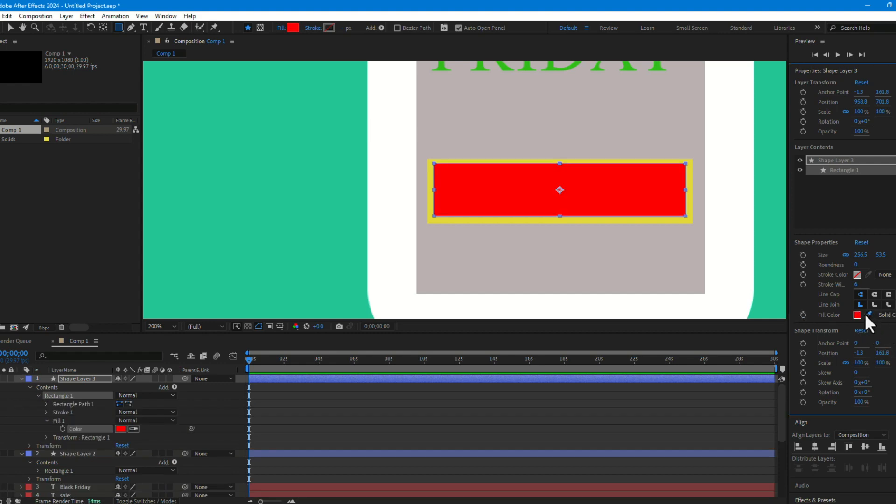
pyautogui.click(583, 220)
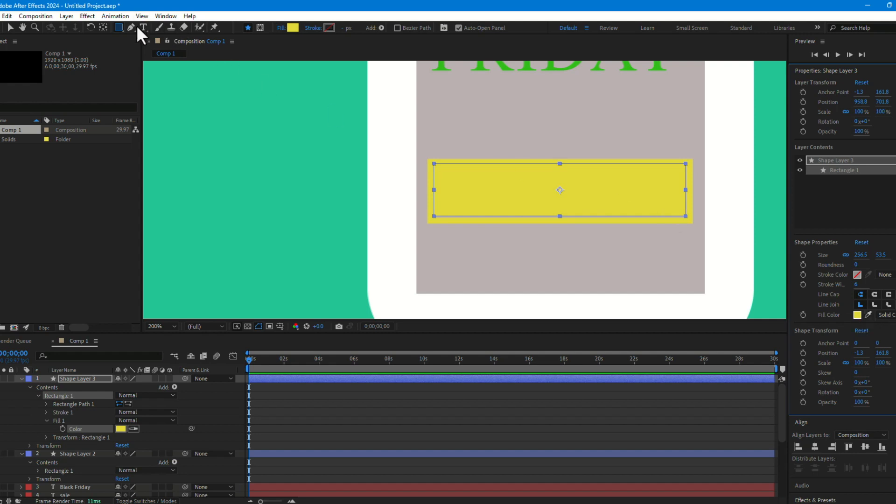
# Shrink the filled rectangle to about 98% width and 87.4% height, leaving a thin gap inside the outline
pyautogui.click(12, 27)
pyautogui.moveTo(593, 192); pyautogui.dragTo(595, 193)
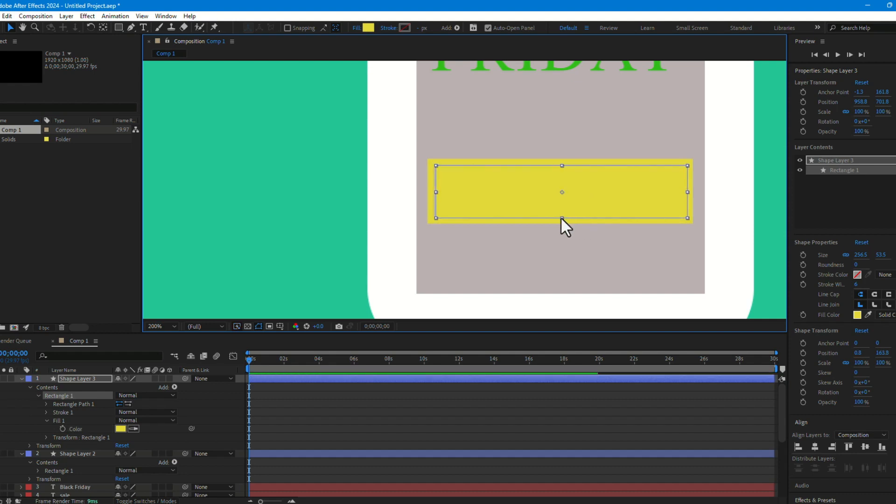
pyautogui.moveTo(561, 218); pyautogui.dragTo(560, 215)
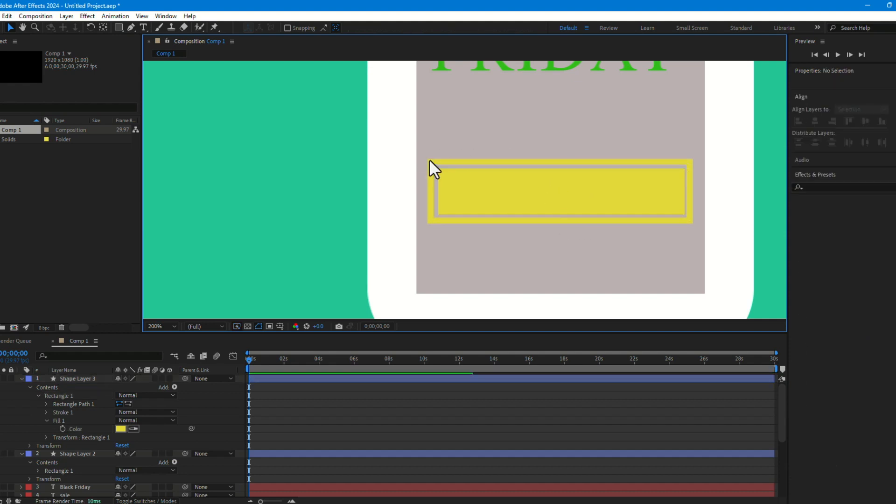
# Align the filled rectangle and the outline to each other's horizontal and vertical centres, and deselect them
pyautogui.moveTo(430, 158); pyautogui.dragTo(525, 228)
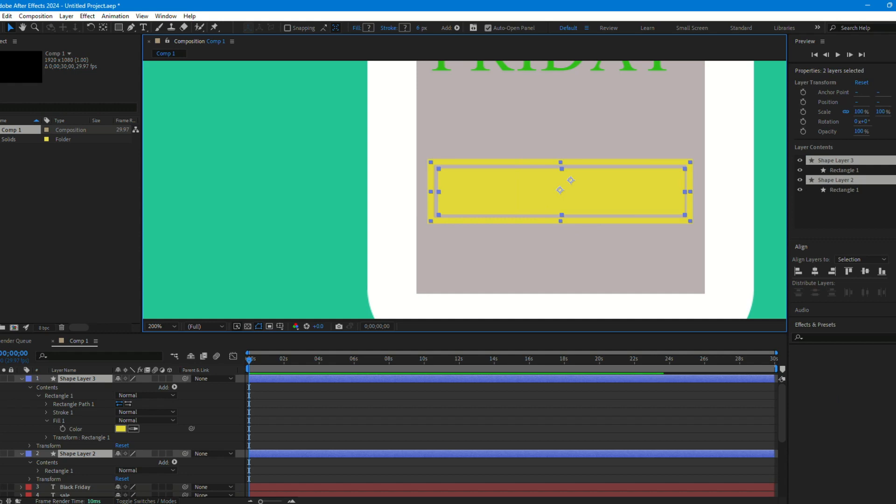
pyautogui.click(815, 272)
pyautogui.click(865, 271)
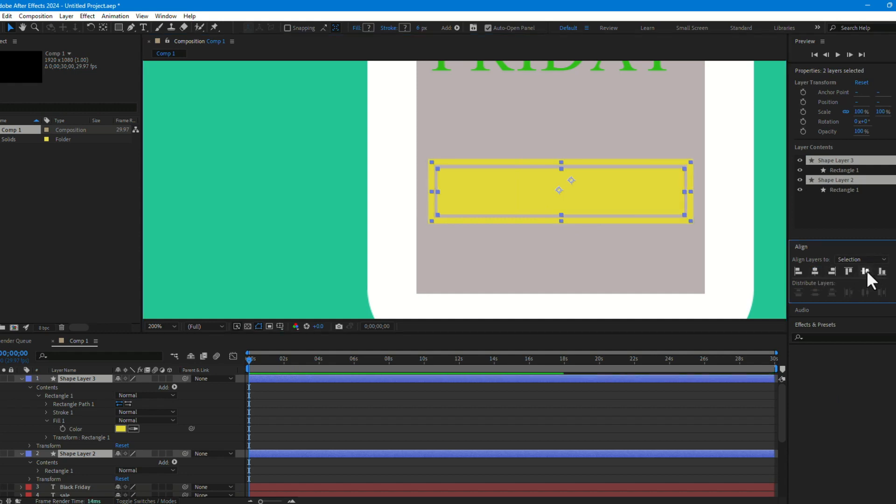
pyautogui.click(441, 248)
pyautogui.click(634, 203)
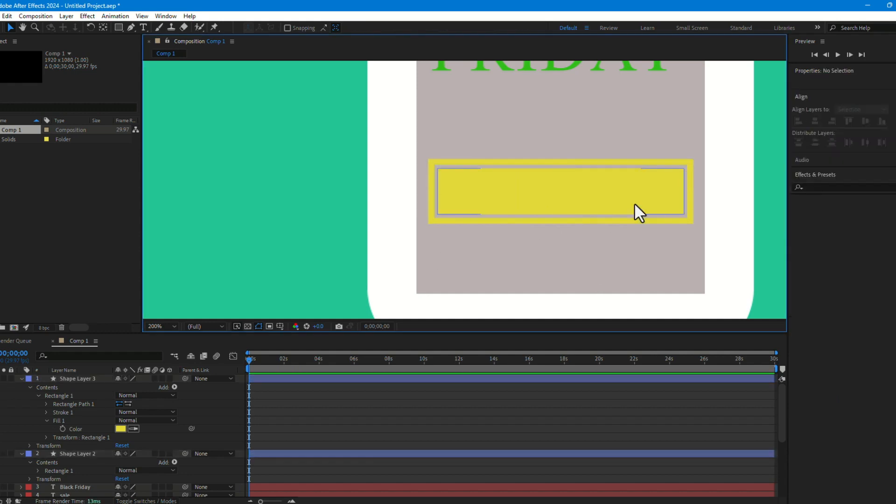
pyautogui.click(595, 269)
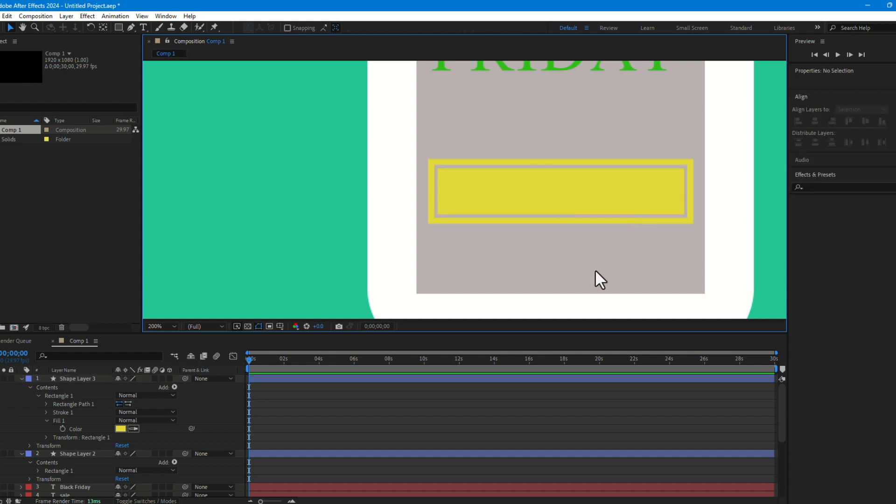
pyautogui.press('.')
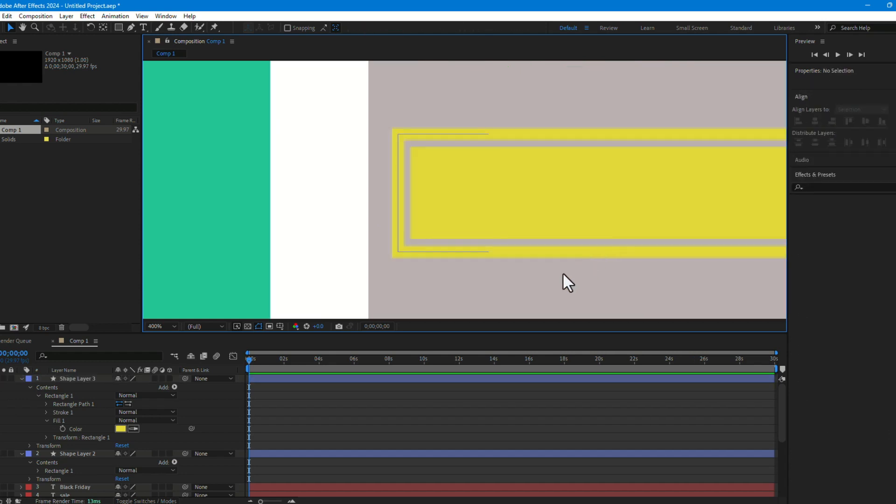
pyautogui.press(',')
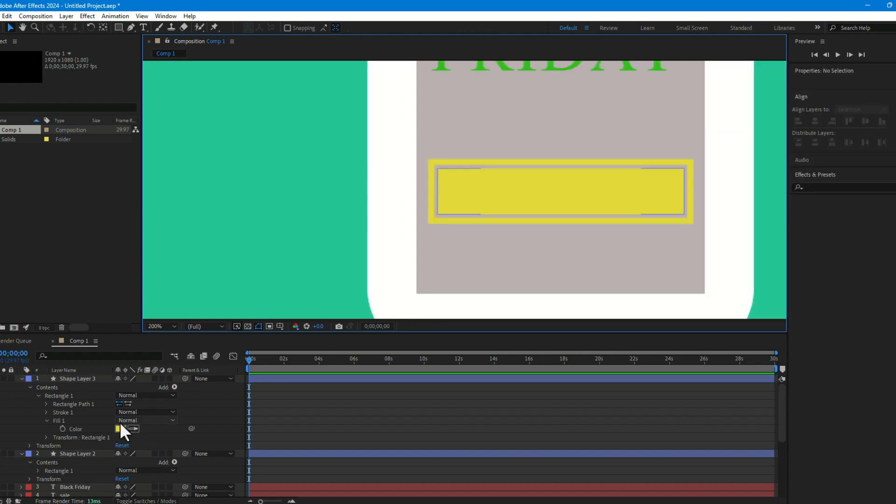
# Rename the stroked rectangle's layer "outline" and the filled rectangle's layer "bar"
pyautogui.click(74, 454)
pyautogui.press('Return')
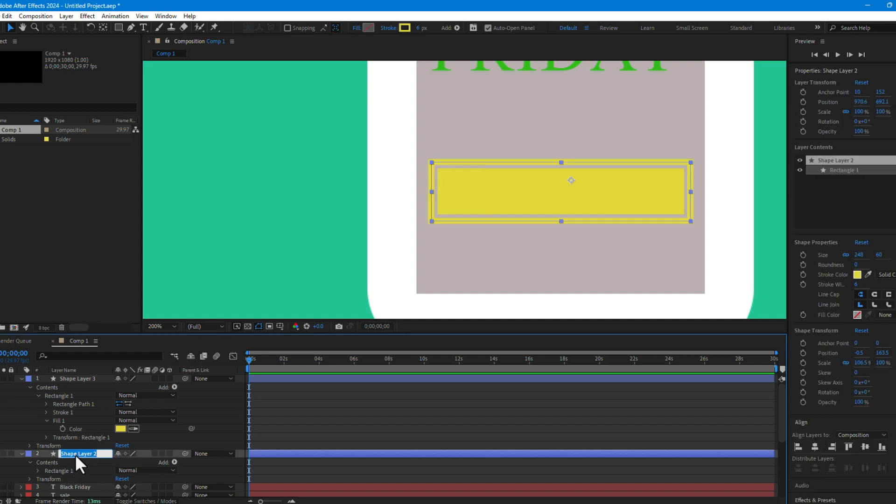
pyautogui.write('outline')
pyautogui.press('Return')
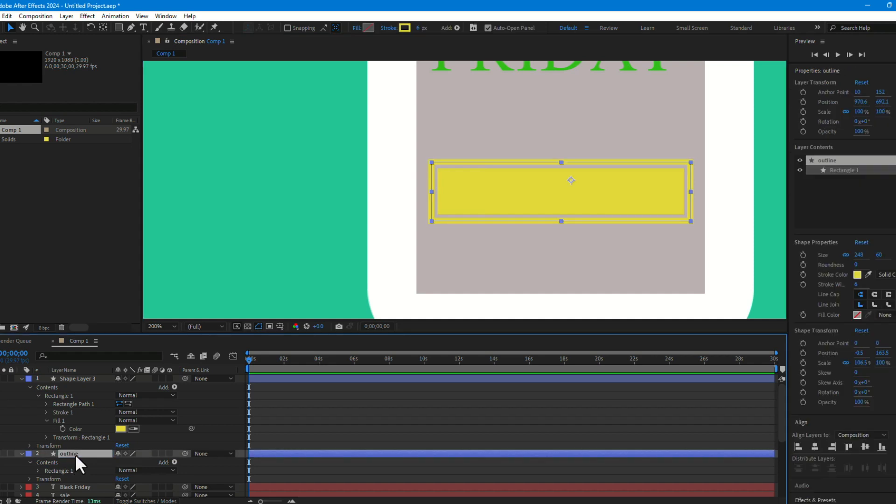
pyautogui.click(73, 378)
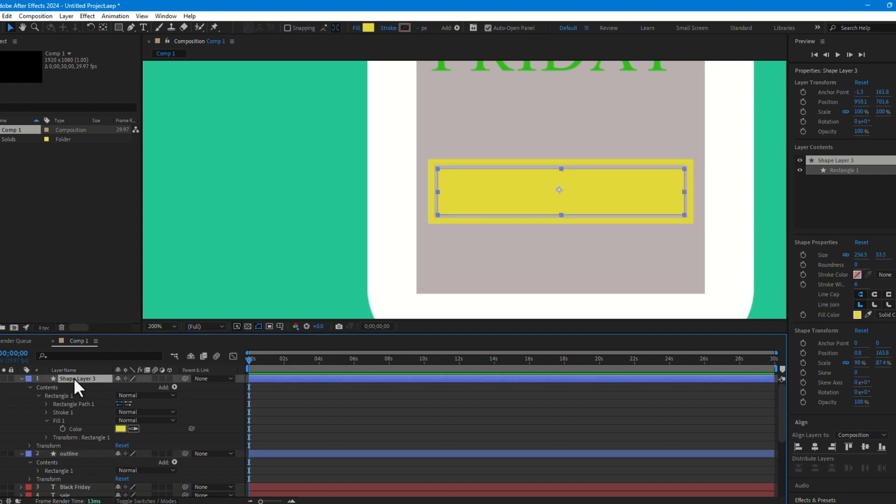
pyautogui.press('Return')
pyautogui.press('Return')
pyautogui.click(538, 258)
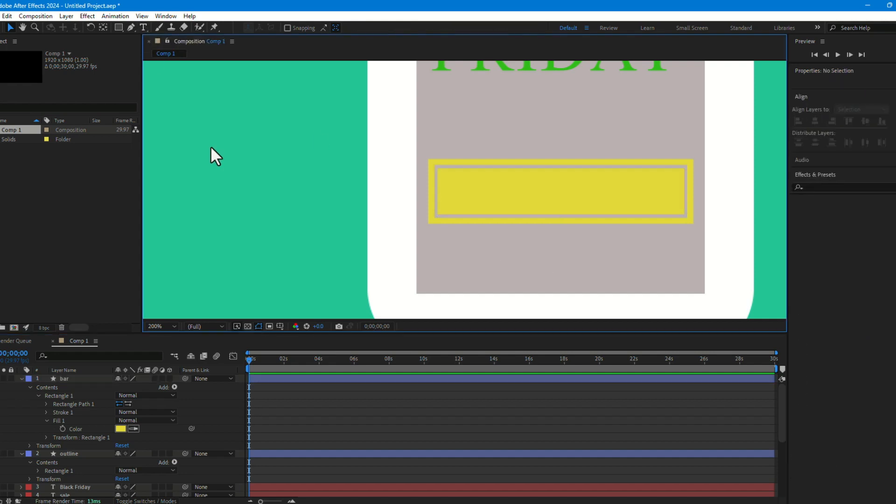
# Add the text "loading..." below the loading bar
pyautogui.hotkey('ctrl', 't')
pyautogui.click(454, 259)
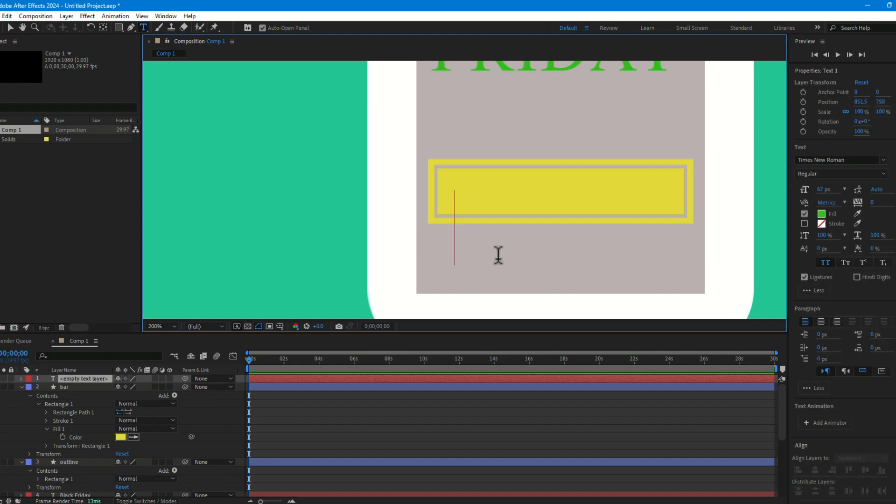
pyautogui.write('loading')
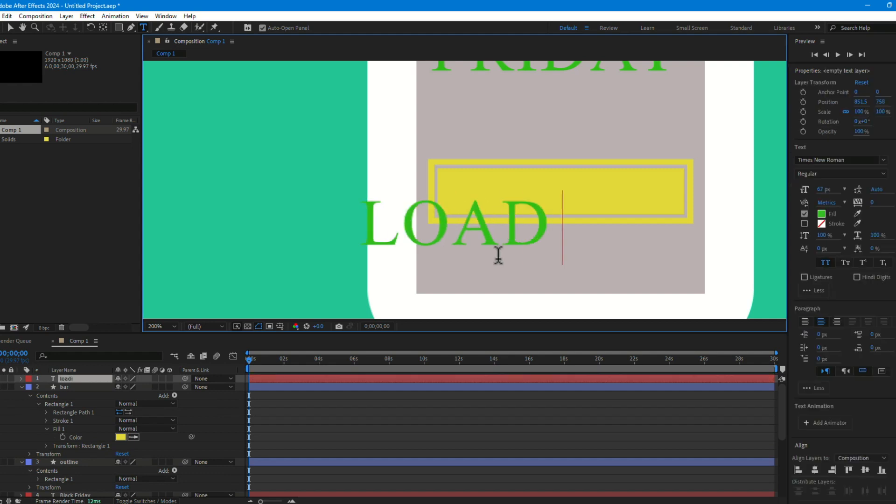
pyautogui.write('..')
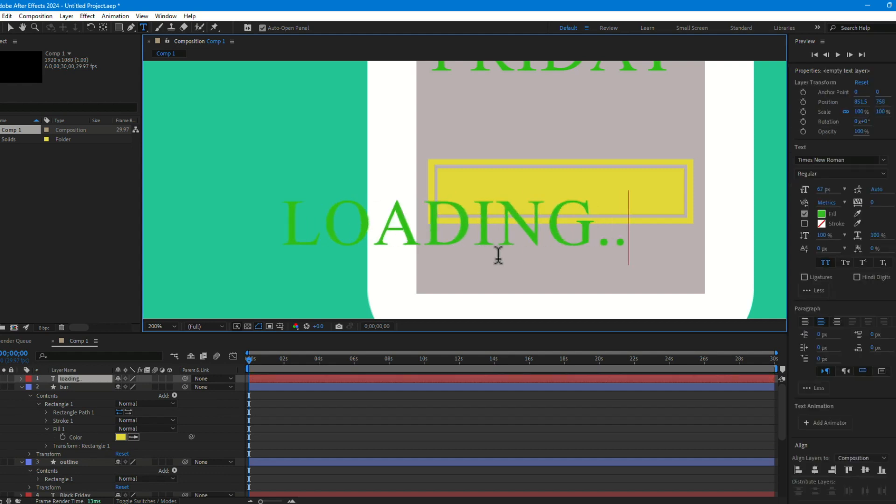
pyautogui.write('.')
# Match the LOADING... text's fill to the bar's yellow and set its font size to 36 px
pyautogui.click(441, 229)
pyautogui.hotkey('ctrl', 'a')
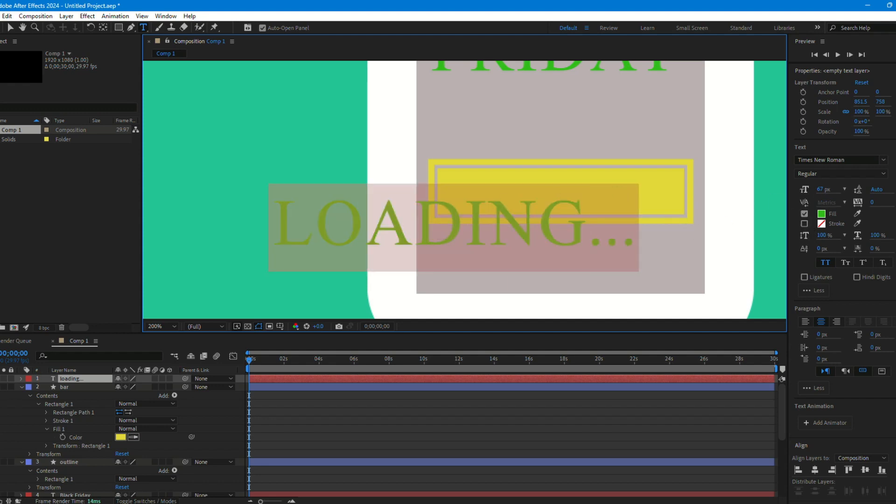
pyautogui.click(858, 213)
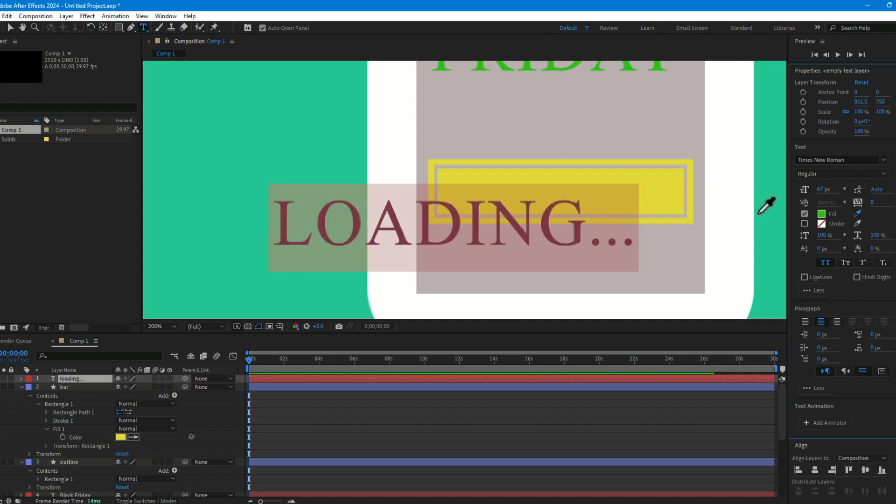
pyautogui.click(673, 200)
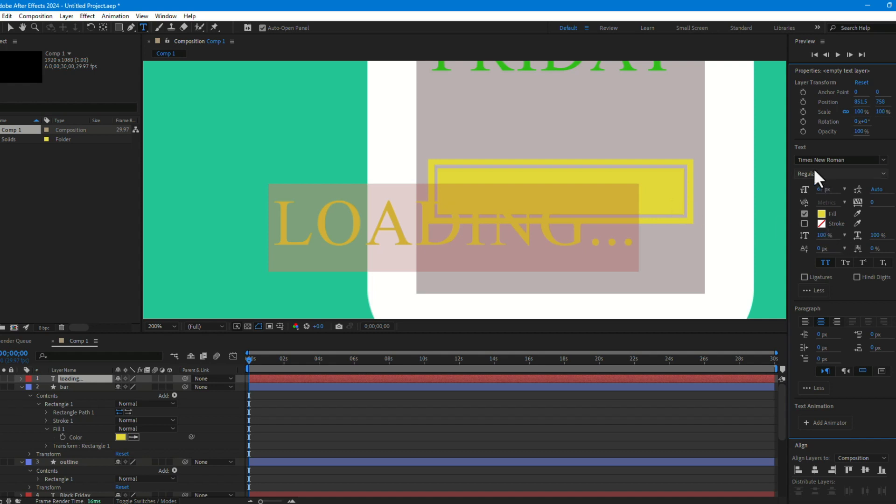
pyautogui.moveTo(822, 189); pyautogui.dragTo(810, 190)
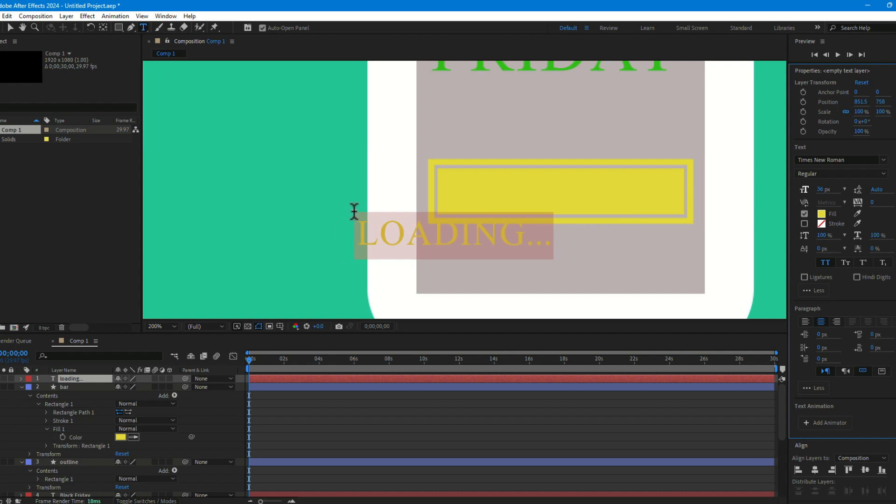
pyautogui.press('Escape')
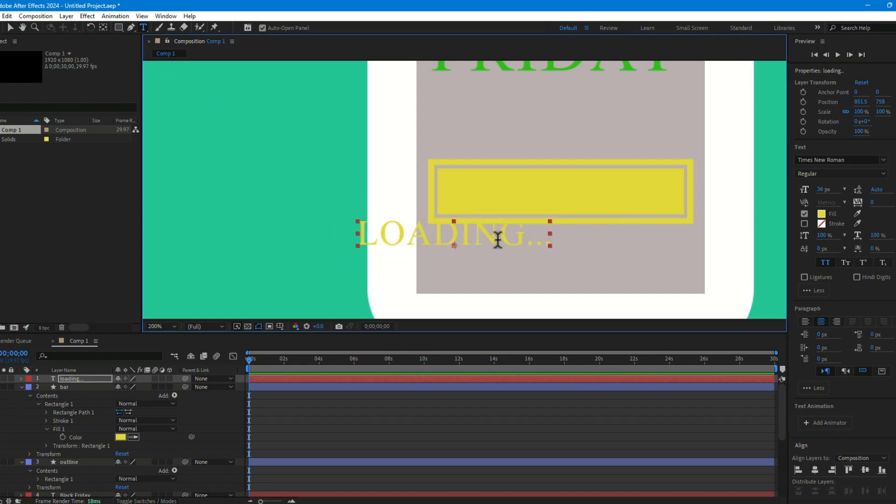
# Move the LOADING... text under the bar to about 943.5, 768.5 and enlarge its font slightly
pyautogui.press('v')
pyautogui.moveTo(475, 238); pyautogui.dragTo(566, 248)
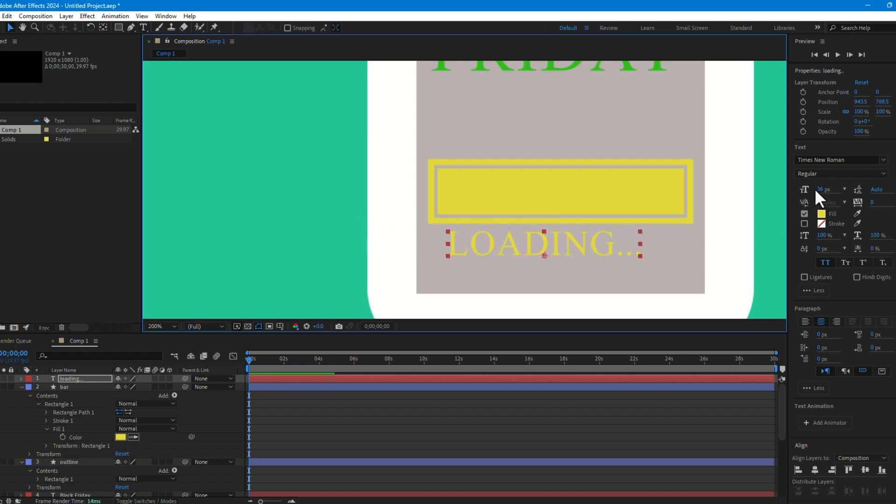
pyautogui.moveTo(820, 189); pyautogui.dragTo(833, 189)
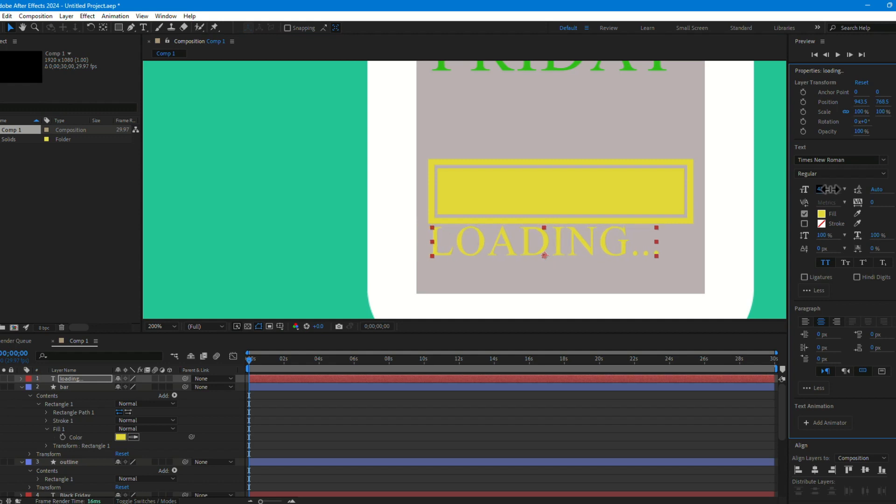
# Move the LOADING... text to about 957.5, 776.5 and set its fill to white (FFFFFF)
pyautogui.moveTo(571, 250); pyautogui.dragTo(584, 257)
pyautogui.click(819, 213)
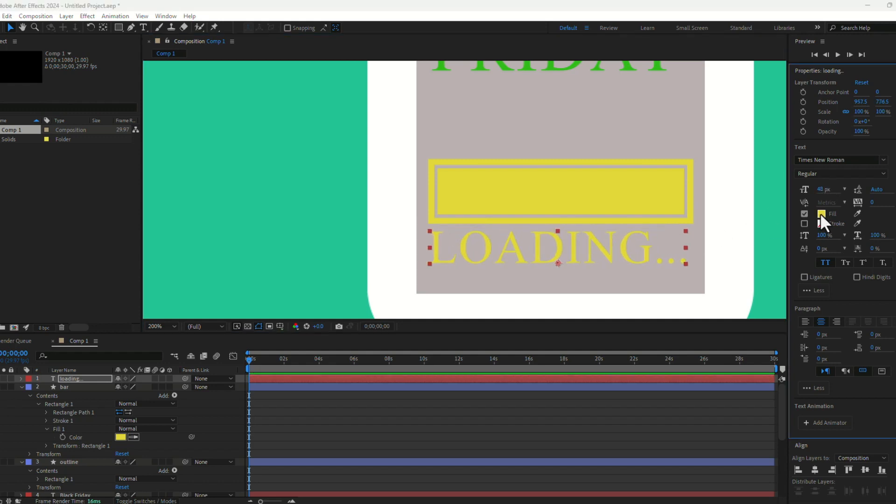
pyautogui.write('ffffff')
pyautogui.press('Tab')
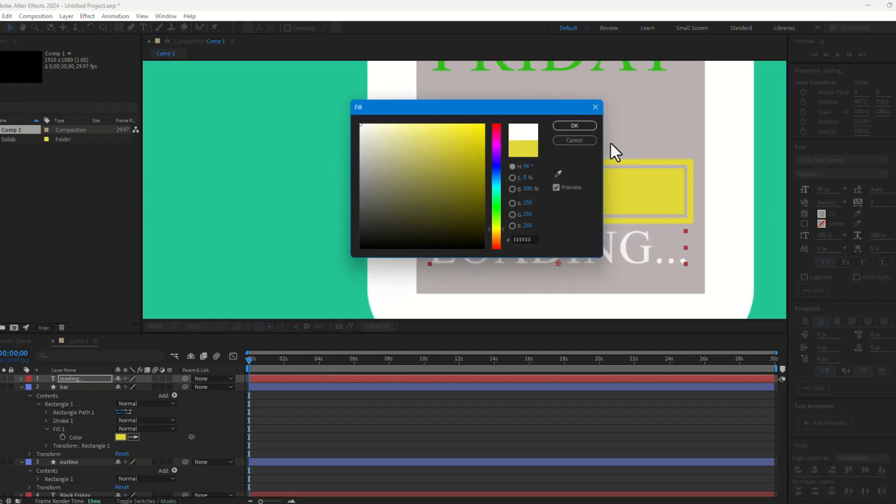
pyautogui.click(574, 126)
pyautogui.click(566, 147)
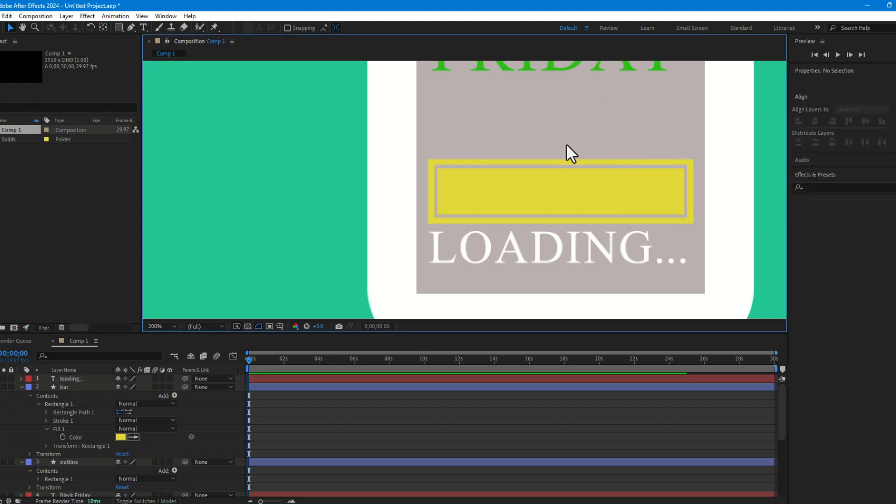
# Centre the anchor points of the text and bar layers on the cellphone screen
pyautogui.click(578, 258)
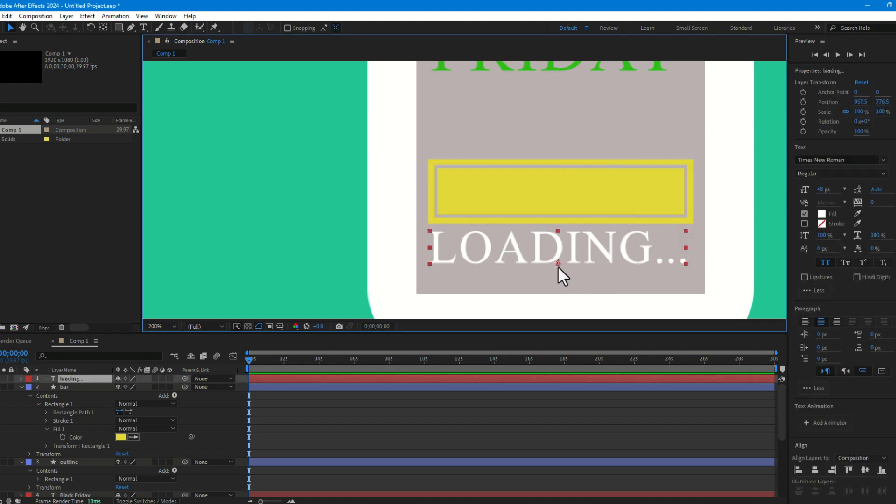
pyautogui.click(560, 204)
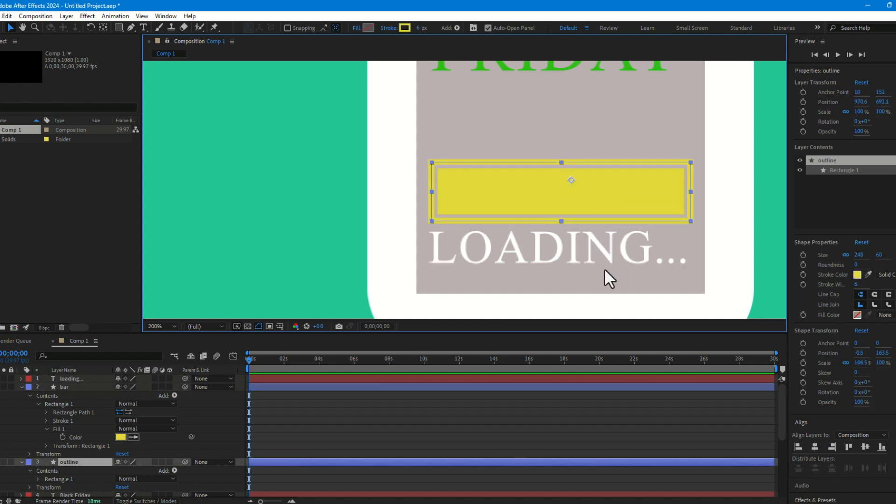
pyautogui.press(',')
pyautogui.press(',')
pyautogui.press(',')
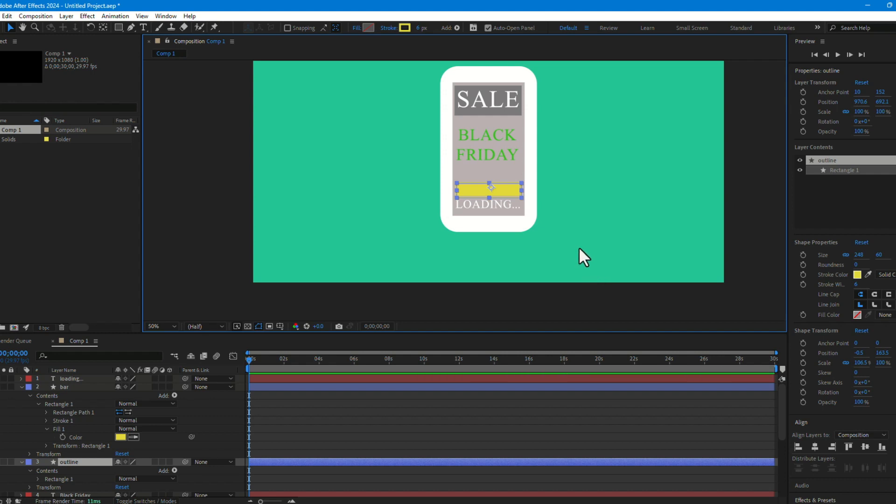
pyautogui.click(578, 247)
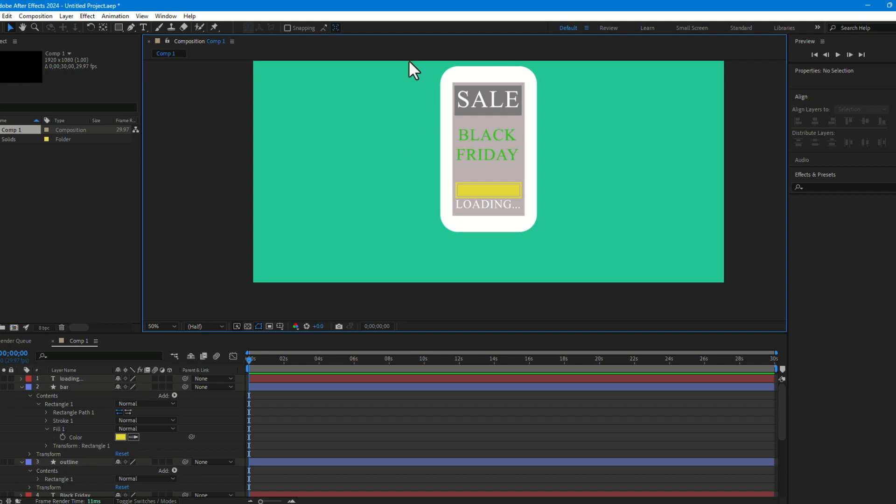
pyautogui.moveTo(422, 65); pyautogui.dragTo(595, 272)
pyautogui.hotkey('ctrl', 'alt', 'Home')
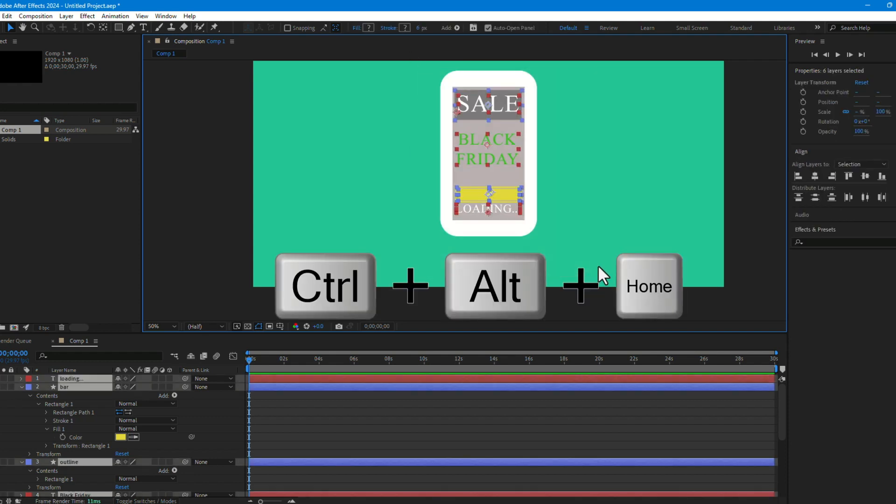
pyautogui.click(590, 209)
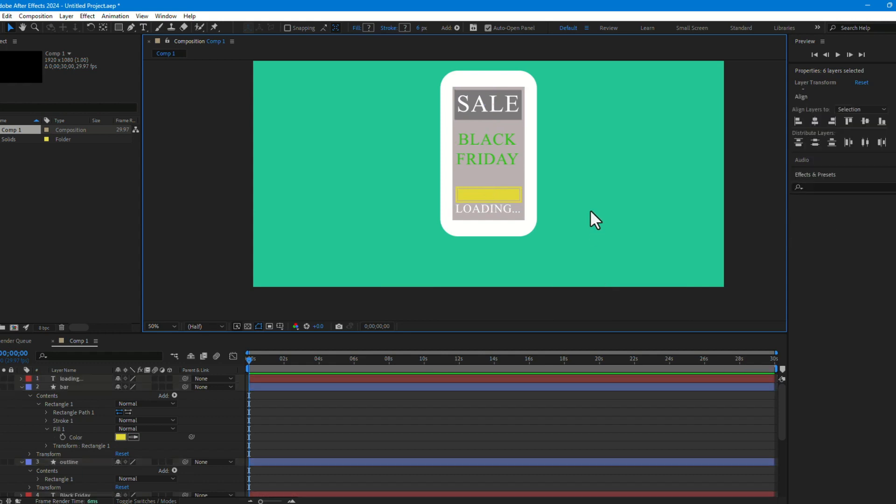
pyautogui.scroll(4, 486, 200)
pyautogui.scroll(-2, 486, 197)
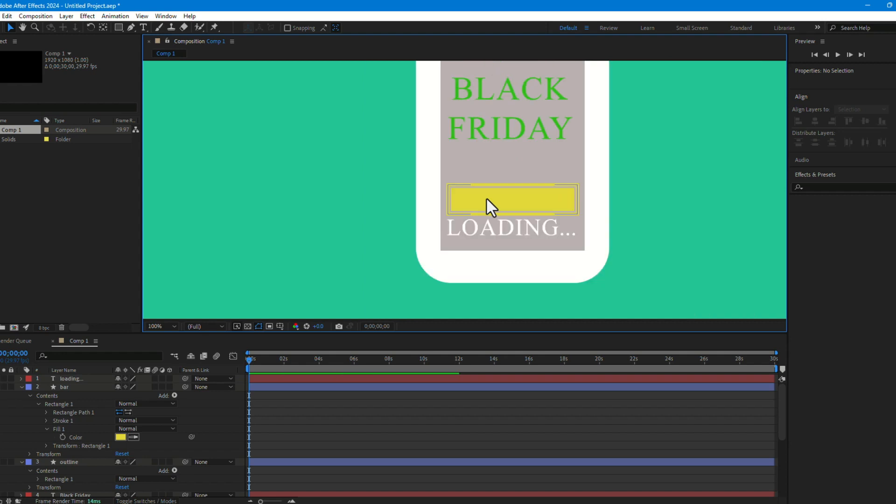
pyautogui.click(513, 132)
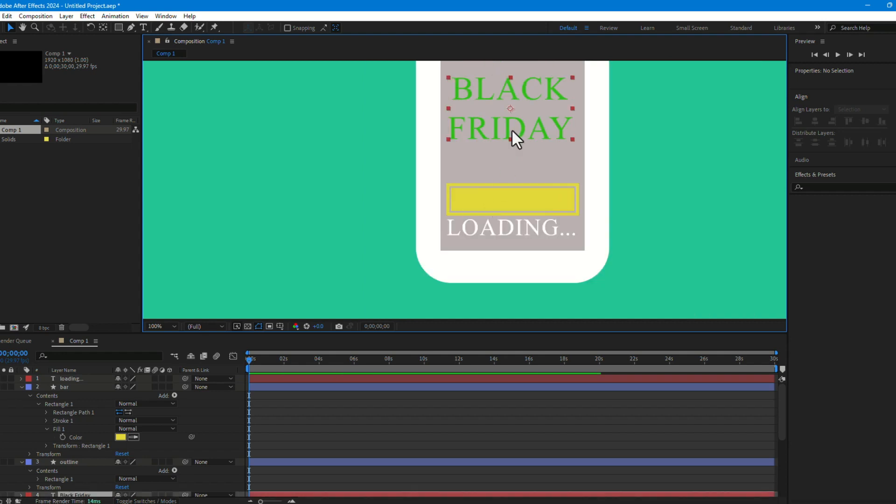
pyautogui.click(632, 183)
pyautogui.press(',')
pyautogui.press(',')
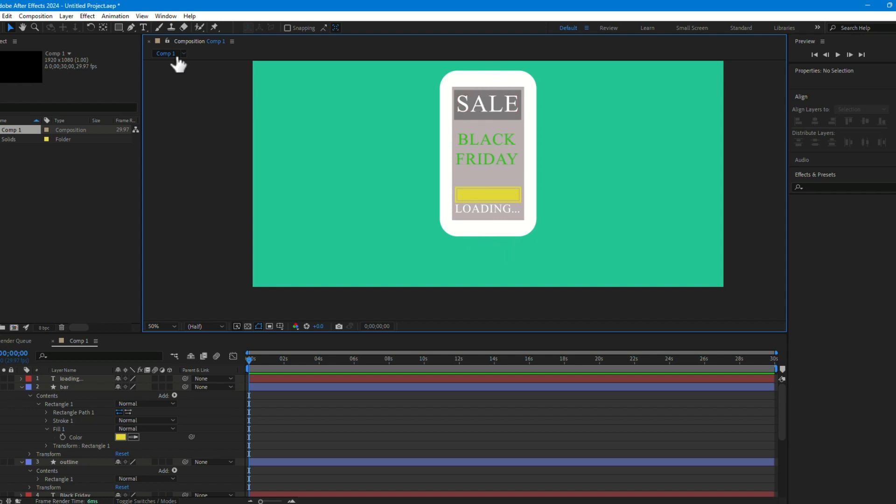
# Draw a thin horizontal ellipse about 211 × 12 px in the cellphone's white border above the SALE banner
pyautogui.click(123, 28)
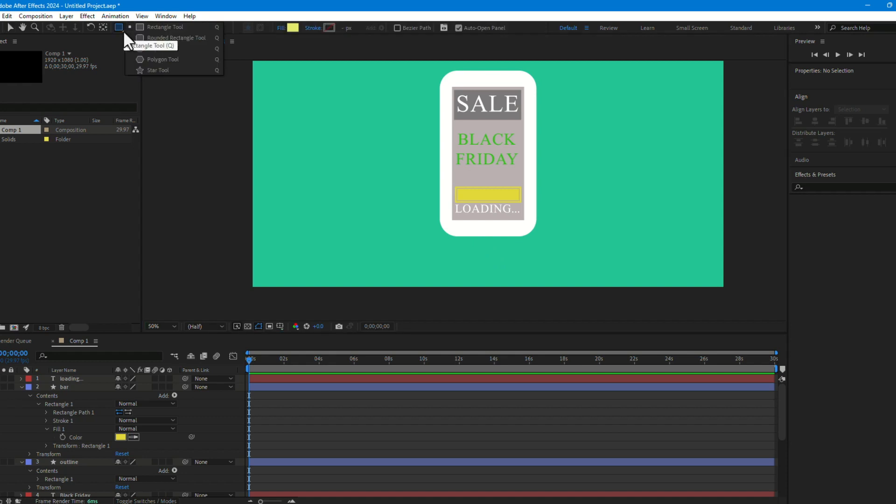
pyautogui.click(164, 49)
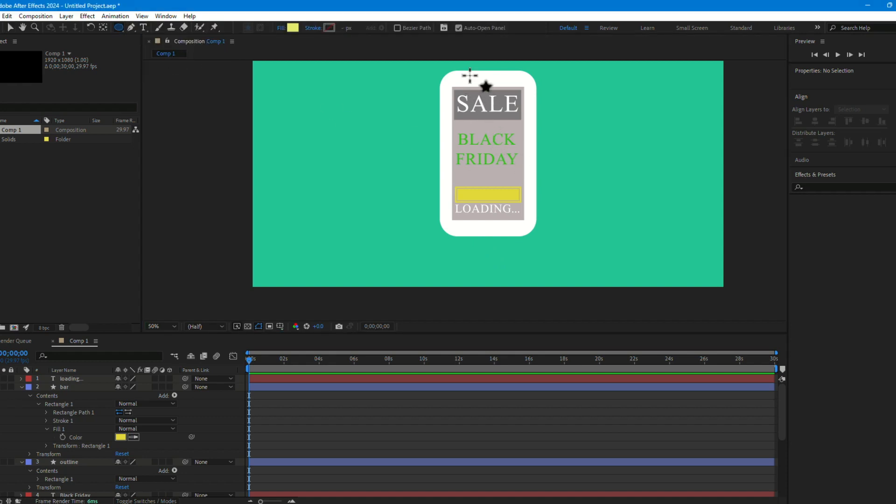
pyautogui.scroll(2, 473, 80)
pyautogui.scroll(-2, 476, 91)
pyautogui.press('z')
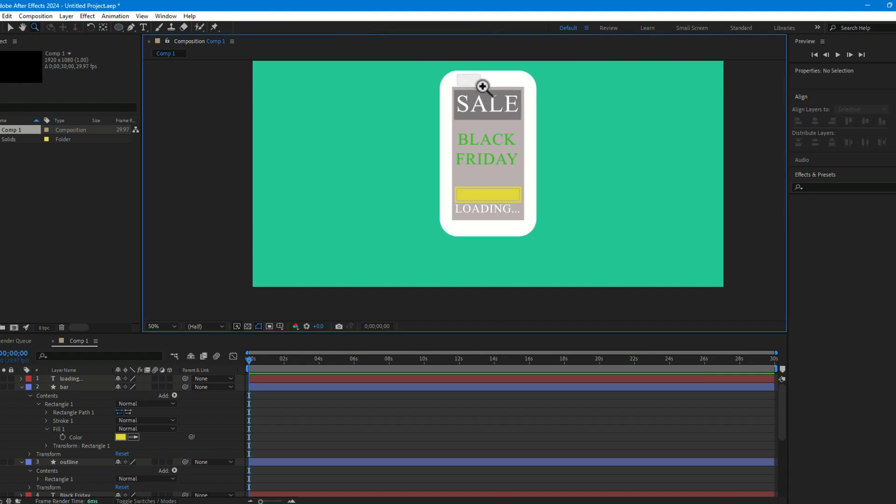
pyautogui.moveTo(482, 86); pyautogui.dragTo(526, 85)
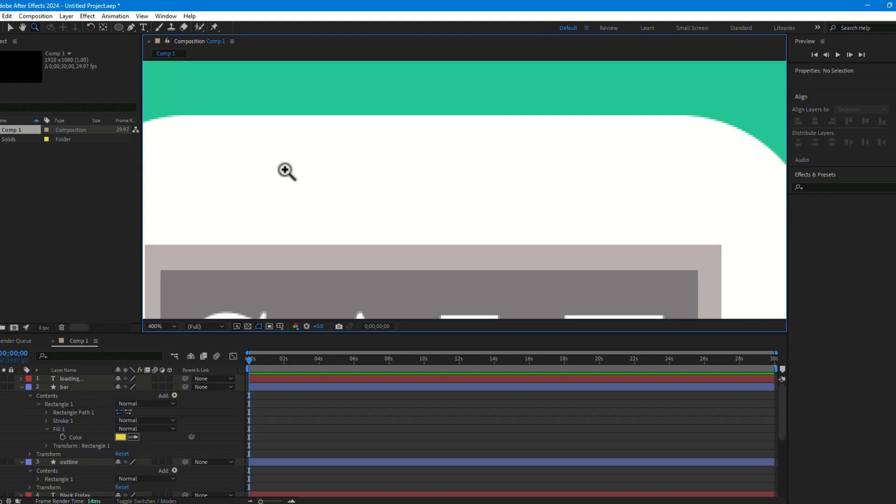
pyautogui.press('q')
pyautogui.moveTo(218, 161)
pyautogui.mouseDown()
pyautogui.moveTo(295, 182)
pyautogui.moveTo(438, 198)
pyautogui.moveTo(622, 203)
pyautogui.moveTo(633, 185)
pyautogui.mouseUp()
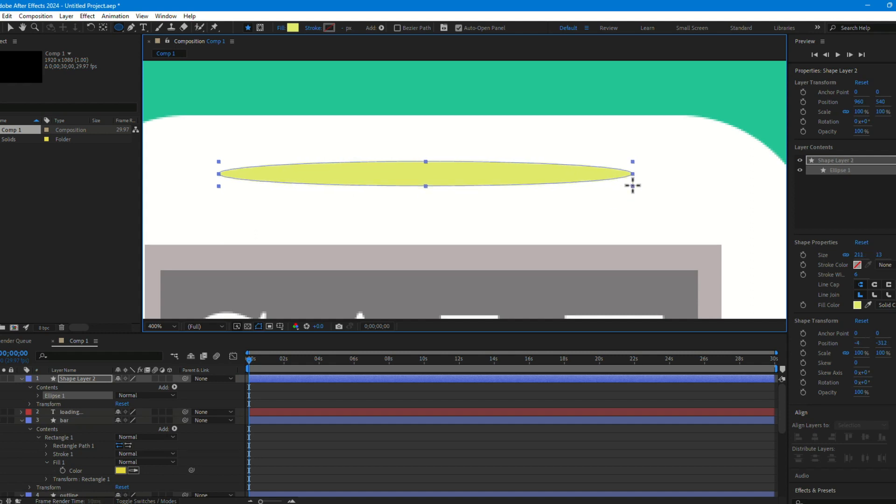
# Match the thin ellipse's fill to the cellphone screen's light grey and narrow the ellipse symmetrically about its centre
pyautogui.click(868, 305)
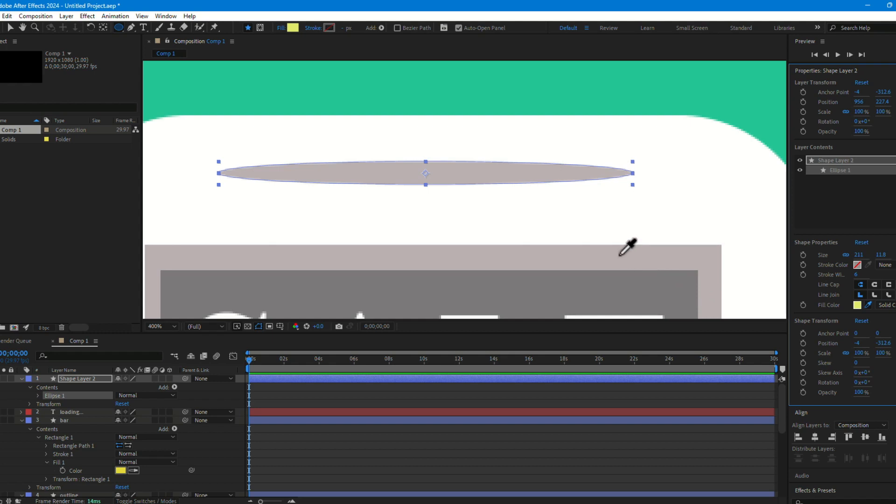
pyautogui.click(620, 256)
pyautogui.scroll(-2, 646, 232)
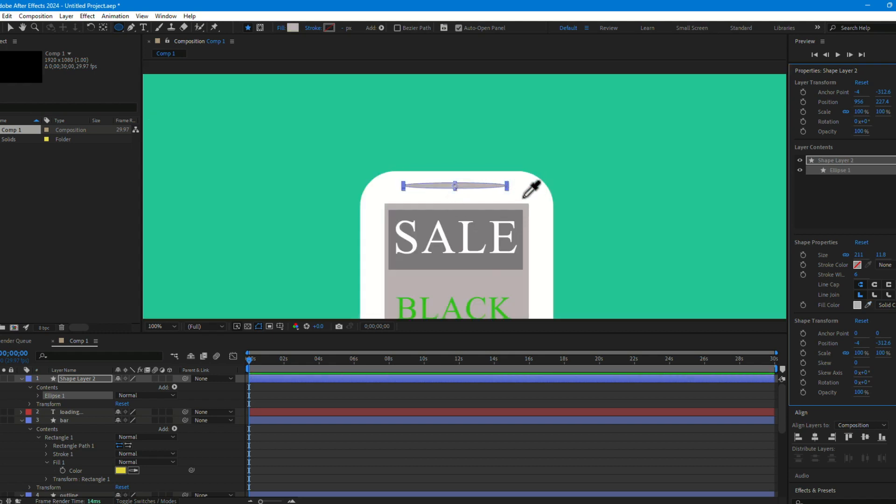
pyautogui.scroll(-1, 530, 186)
pyautogui.scroll(1, 530, 187)
pyautogui.press('v')
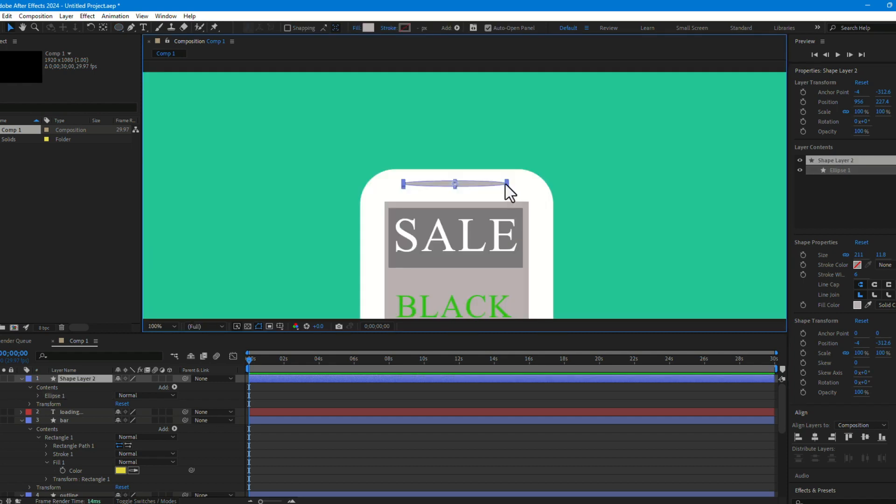
pyautogui.moveTo(507, 183); pyautogui.dragTo(489, 184)
pyautogui.click(473, 192)
pyautogui.click(450, 184)
pyautogui.click(625, 202)
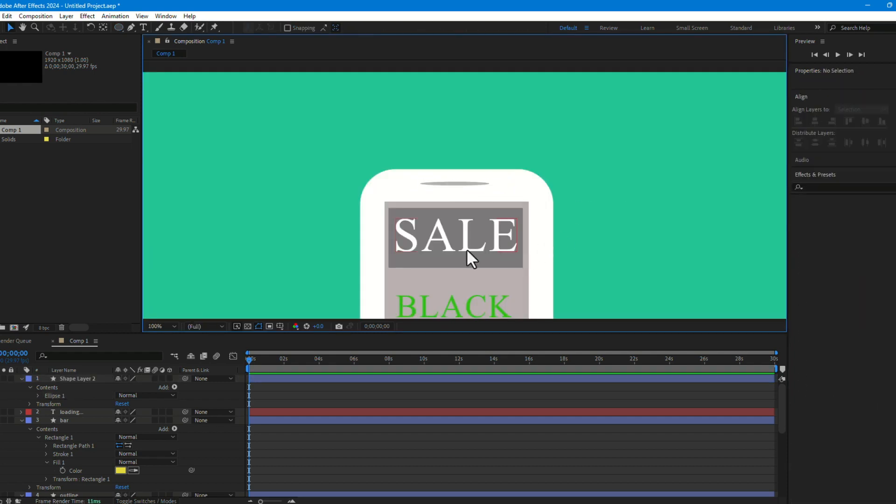
# Draw a circle about 55 px across in the white border below the screen and fill it with the screen's light grey
pyautogui.scroll(-4, 466, 248)
pyautogui.press('z')
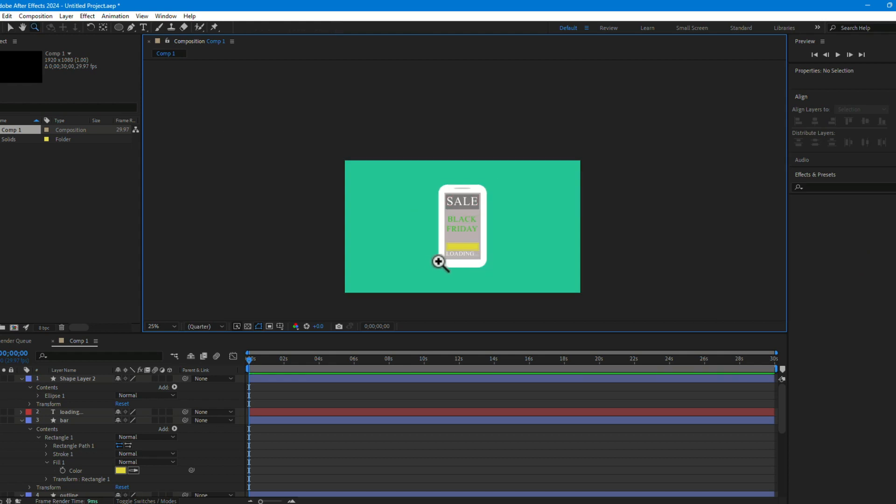
pyautogui.moveTo(436, 260); pyautogui.dragTo(500, 269)
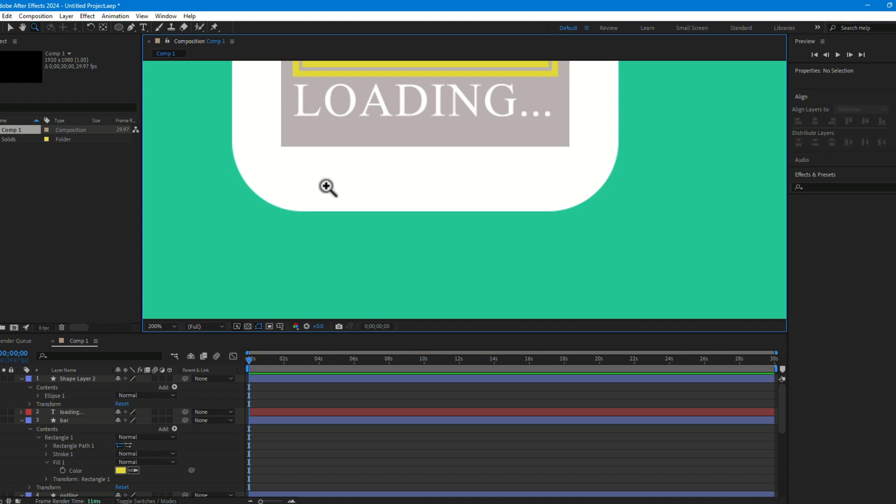
pyautogui.press('q')
pyautogui.moveTo(387, 157)
pyautogui.mouseDown()
pyautogui.moveTo(446, 203)
pyautogui.moveTo(430, 187)
pyautogui.moveTo(441, 190)
pyautogui.moveTo(423, 189)
pyautogui.mouseUp()
pyautogui.press('v')
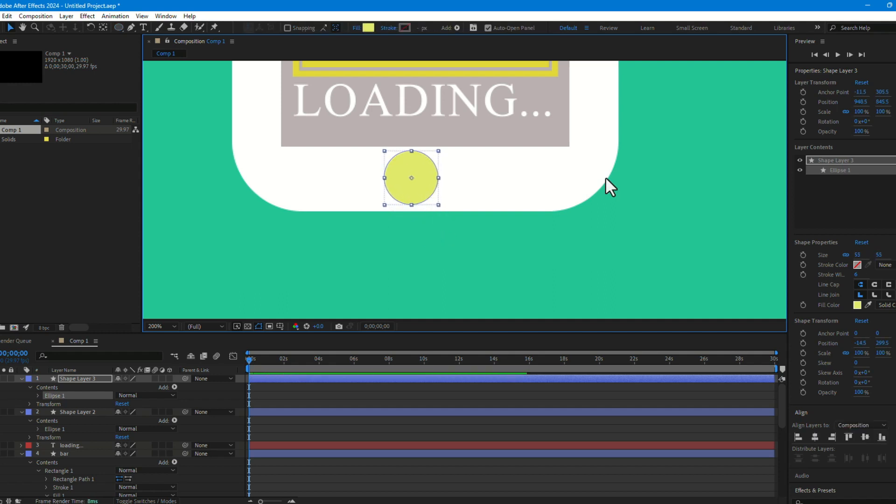
pyautogui.click(867, 305)
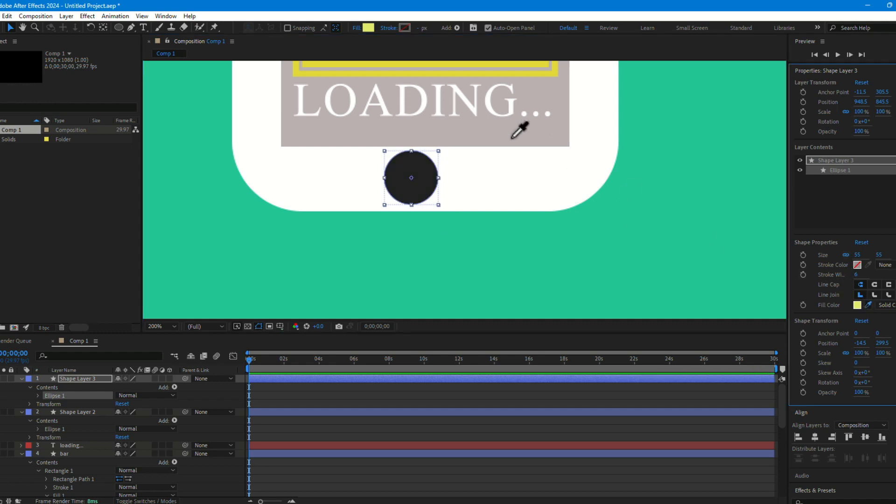
pyautogui.click(508, 133)
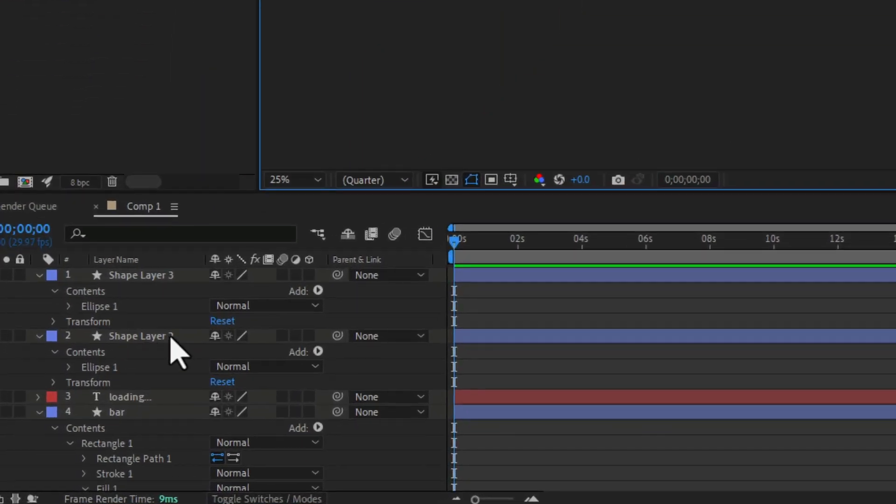
# Rename the thin ellipse's layer "speaker" and the circle's layer "button"
pyautogui.click(171, 338)
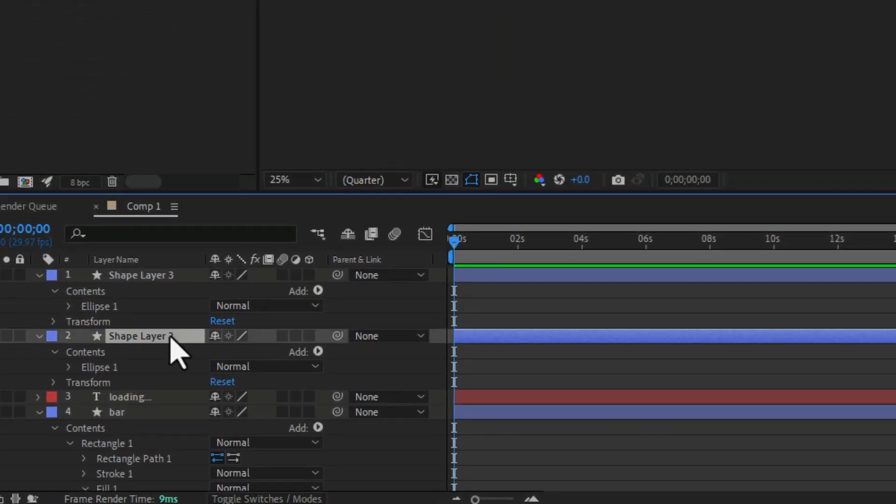
pyautogui.press('Return')
pyautogui.write('spe')
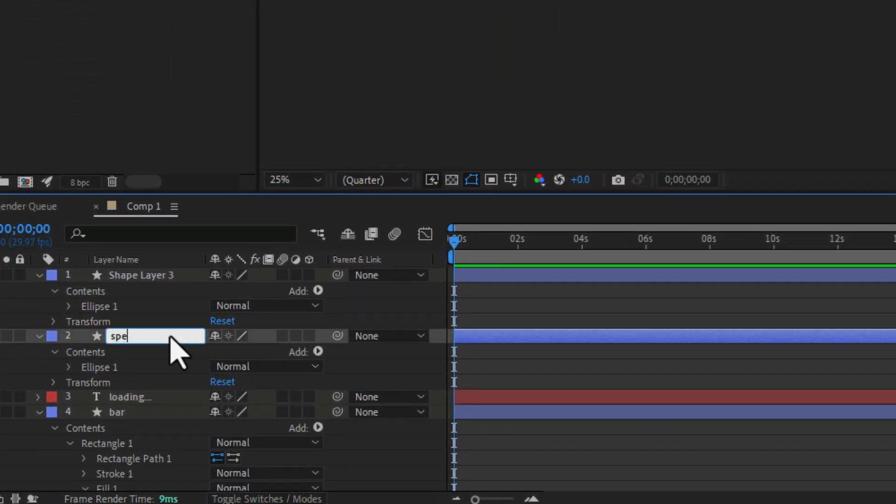
pyautogui.write('aker')
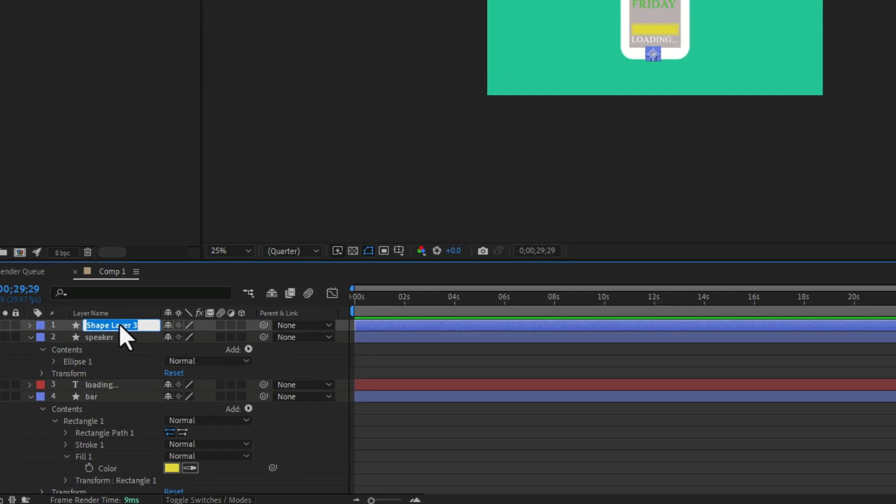
pyautogui.write('button')
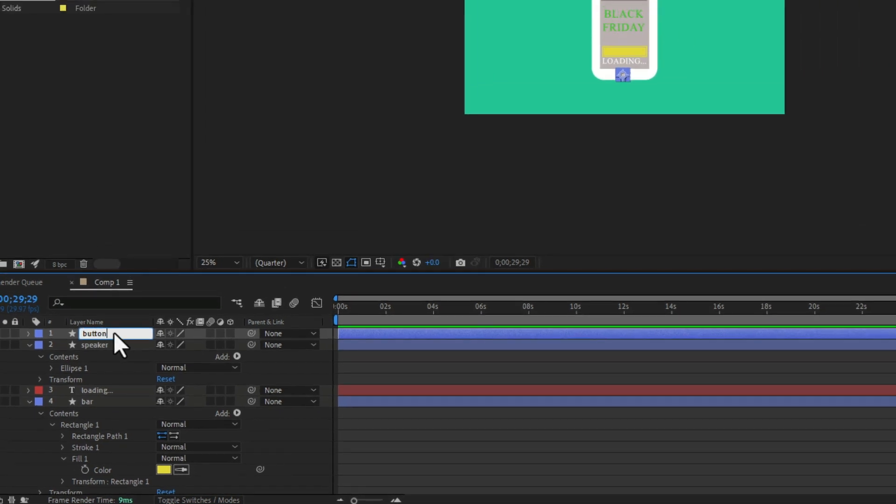
pyautogui.press('Return')
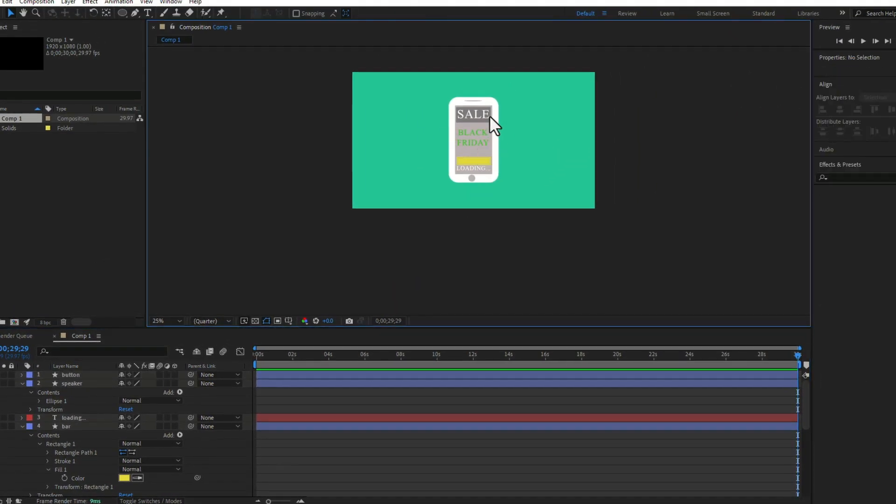
pyautogui.scroll(1, 469, 104)
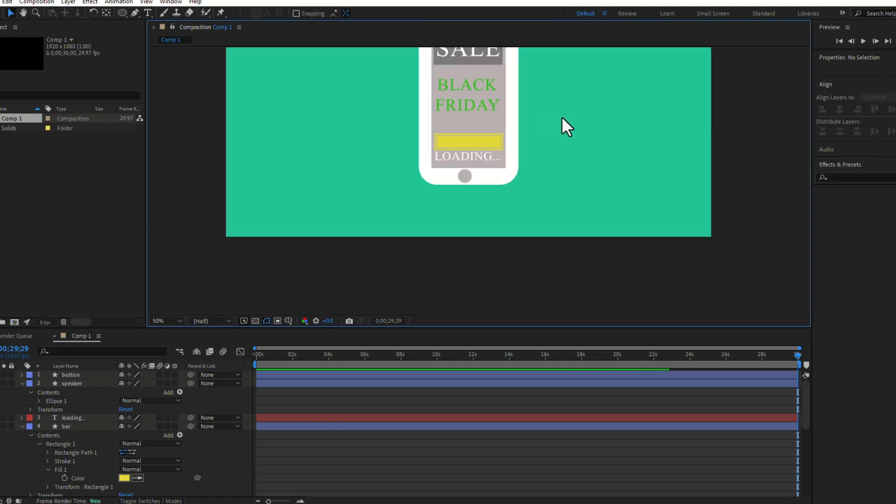
pyautogui.moveTo(582, 103); pyautogui.dragTo(596, 177)
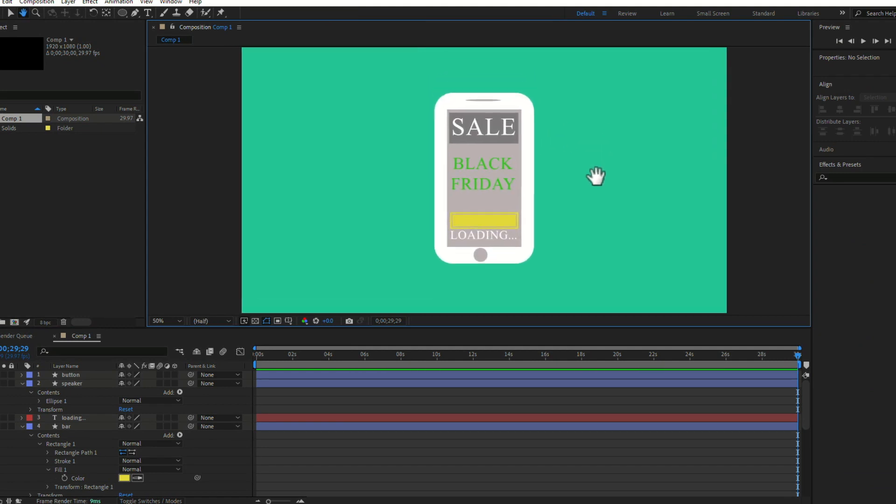
pyautogui.scroll(3, 522, 131)
pyautogui.scroll(-3, 522, 131)
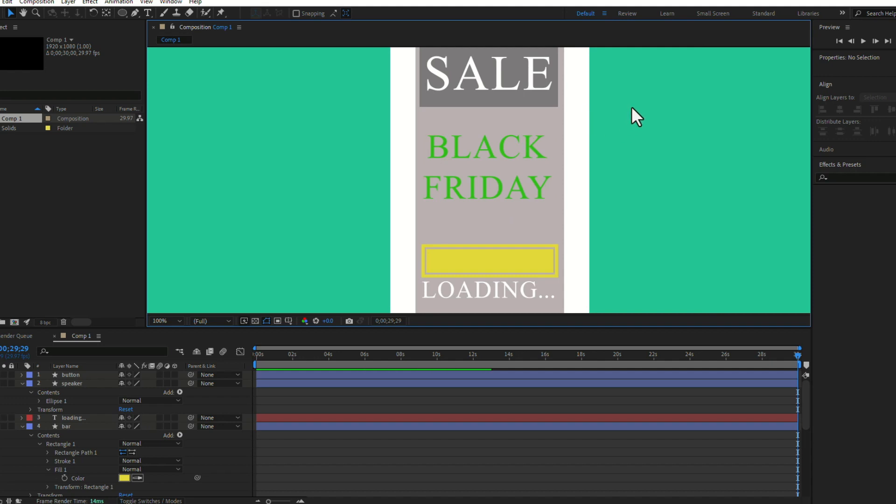
pyautogui.moveTo(632, 114); pyautogui.dragTo(640, 157)
pyautogui.scroll(-1, 486, 163)
pyautogui.scroll(3, 486, 163)
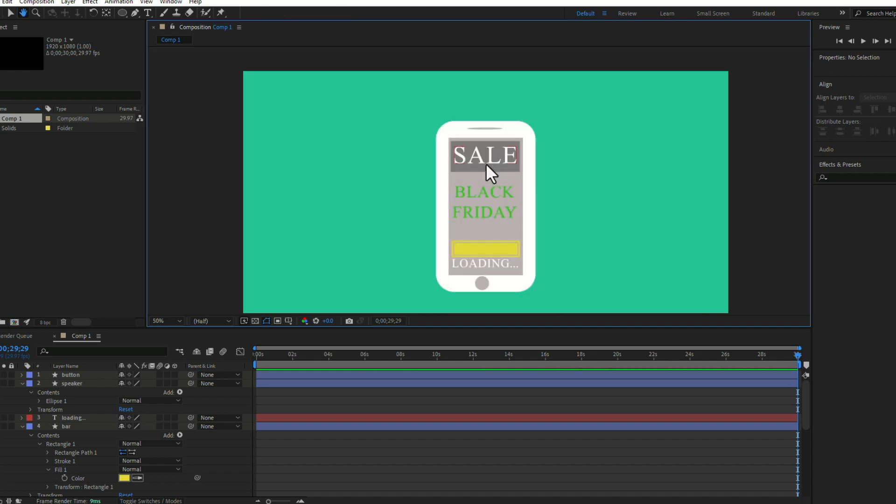
# Draw a closed triangle with the Pen tool through the cellphone screen's upper-left, upper-right and lower-right corners
pyautogui.press('g')
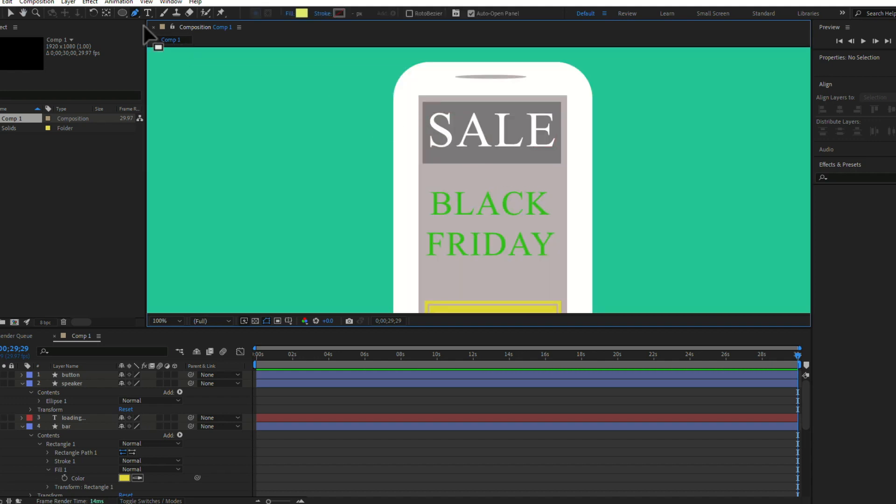
pyautogui.click(419, 96)
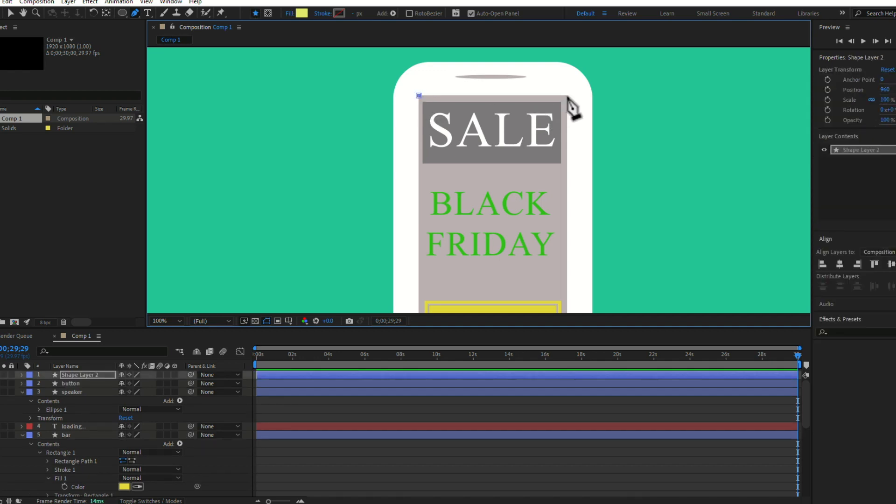
pyautogui.click(567, 96)
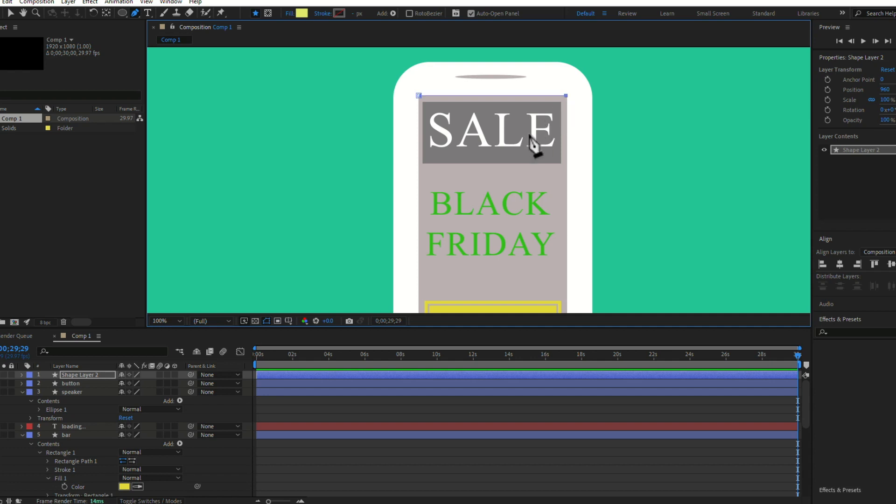
pyautogui.click(504, 160)
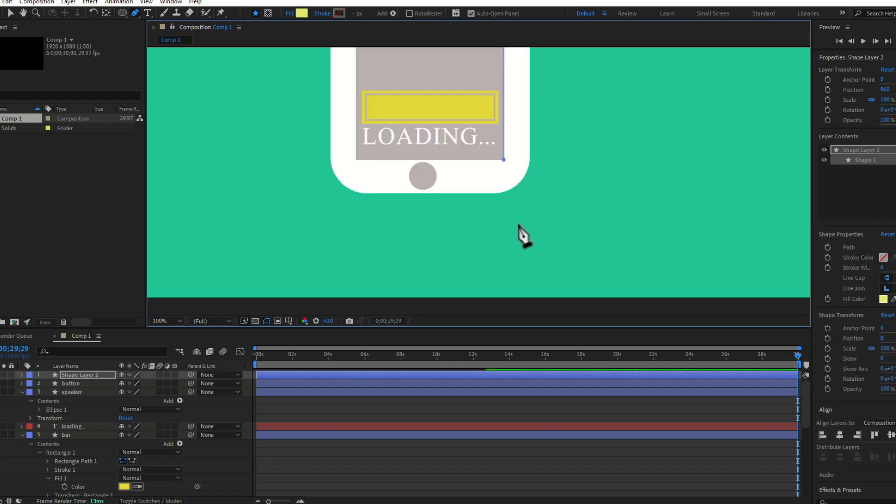
pyautogui.scroll(-6, 519, 226)
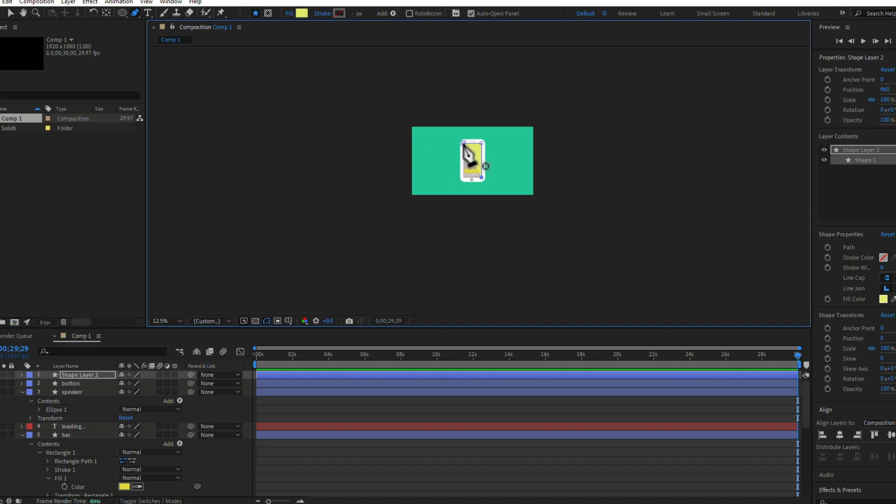
pyautogui.click(463, 144)
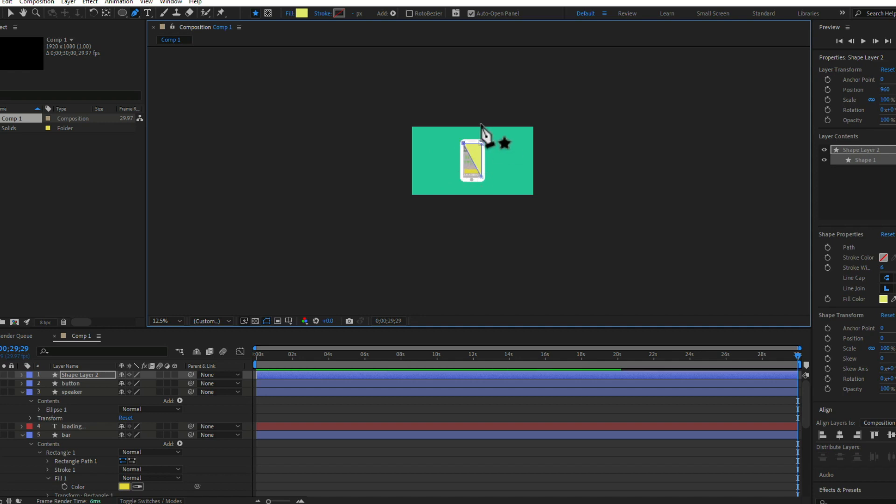
# Stretch the triangle slightly so its lower-right corner meets the cellphone screen's lower-right corner exactly
pyautogui.scroll(4, 482, 128)
pyautogui.press('h')
pyautogui.scroll(6, 513, 137)
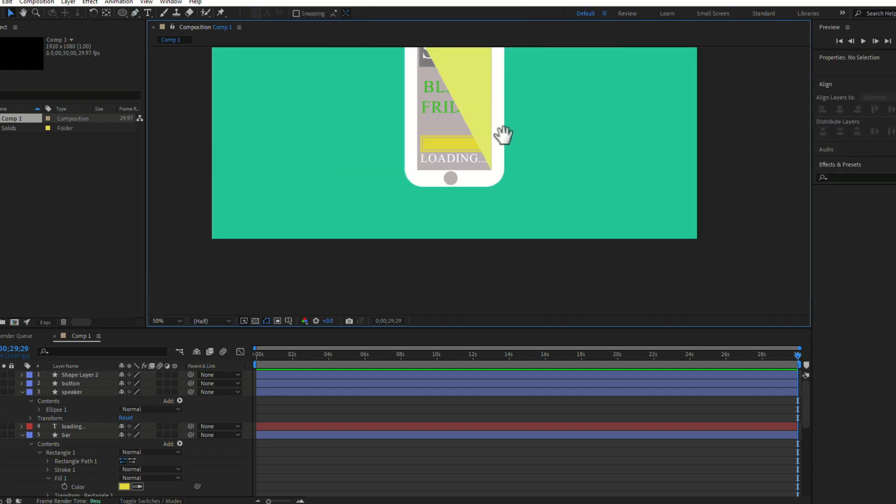
pyautogui.hotkey('shift', '/')
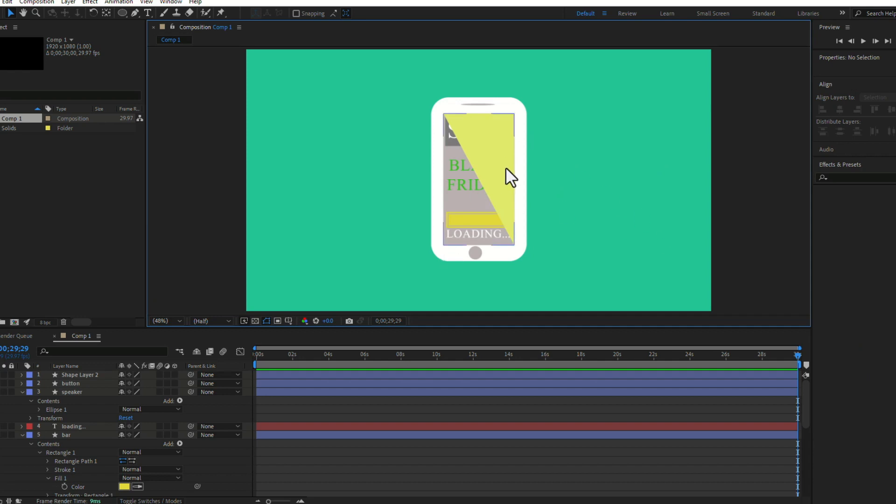
pyautogui.press('z')
pyautogui.moveTo(523, 201); pyautogui.dragTo(489, 264)
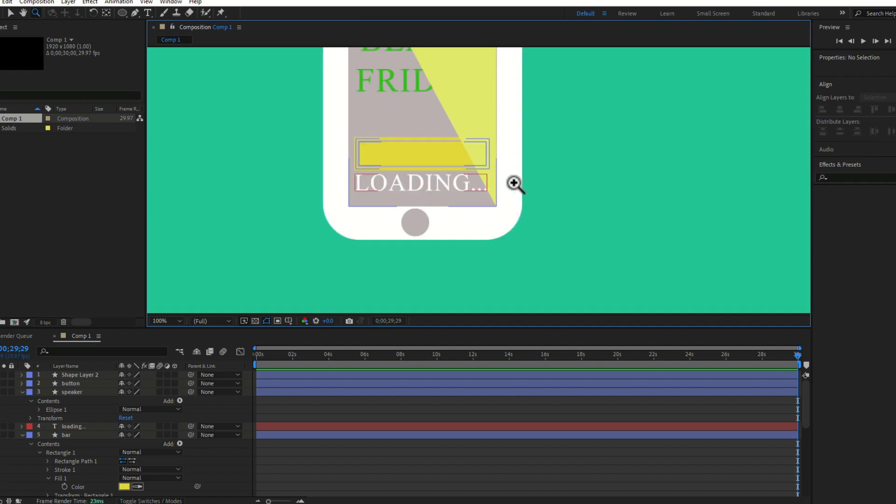
pyautogui.click(536, 173)
pyautogui.click(395, 204)
pyautogui.click(476, 234)
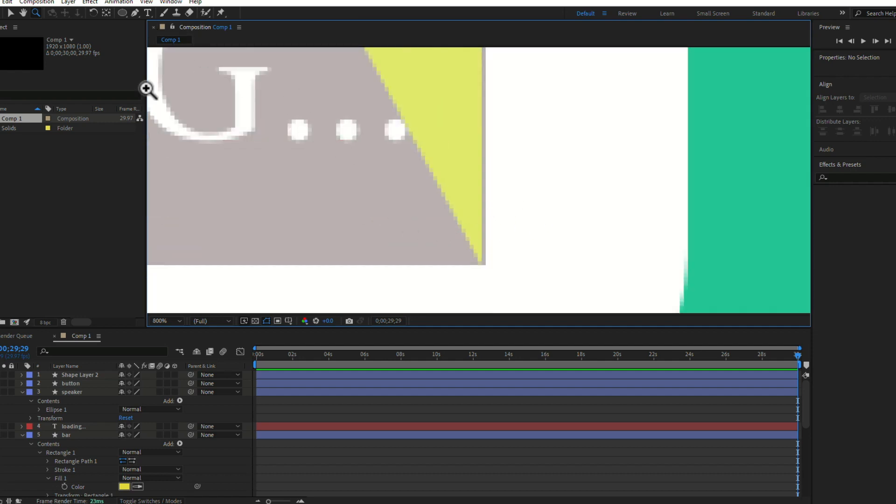
pyautogui.click(11, 12)
pyautogui.click(460, 158)
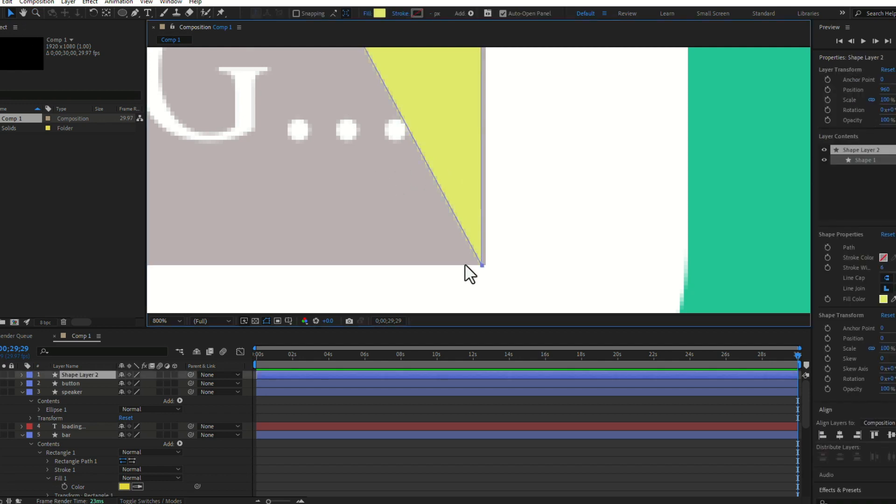
pyautogui.moveTo(484, 265); pyautogui.dragTo(486, 265)
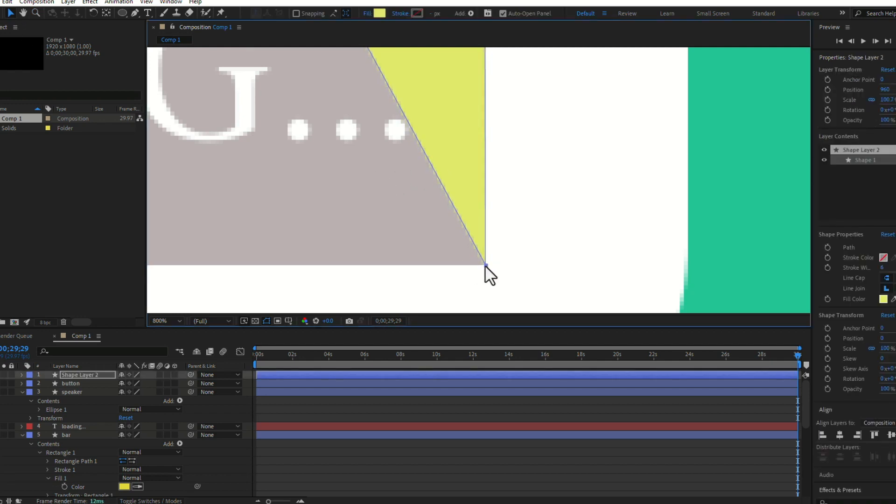
# Stretch the triangle slightly so its upper-left corner meets the cellphone screen's upper-left corner exactly
pyautogui.scroll(-3, 515, 197)
pyautogui.scroll(-4, 413, 174)
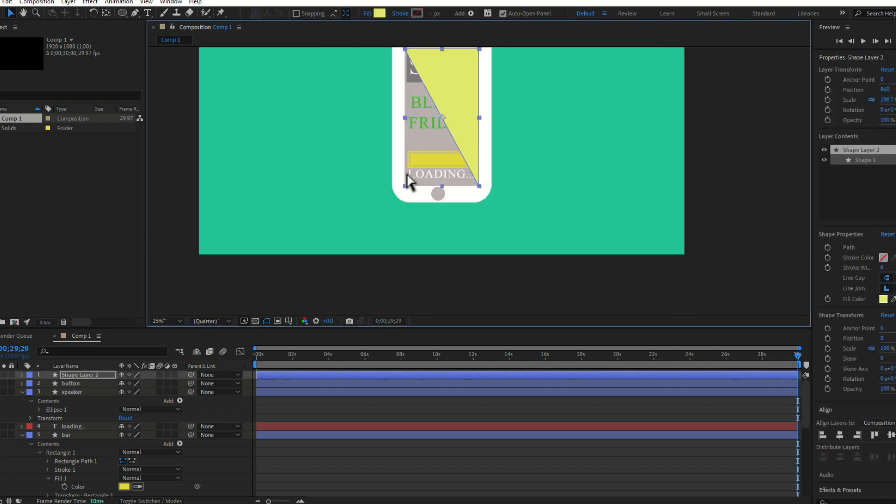
pyautogui.scroll(3, 429, 145)
pyautogui.scroll(-2, 426, 138)
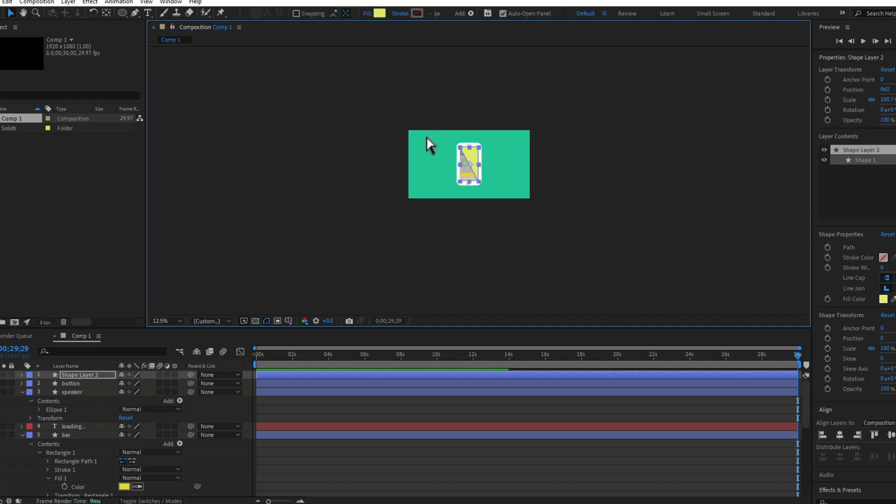
pyautogui.press('z')
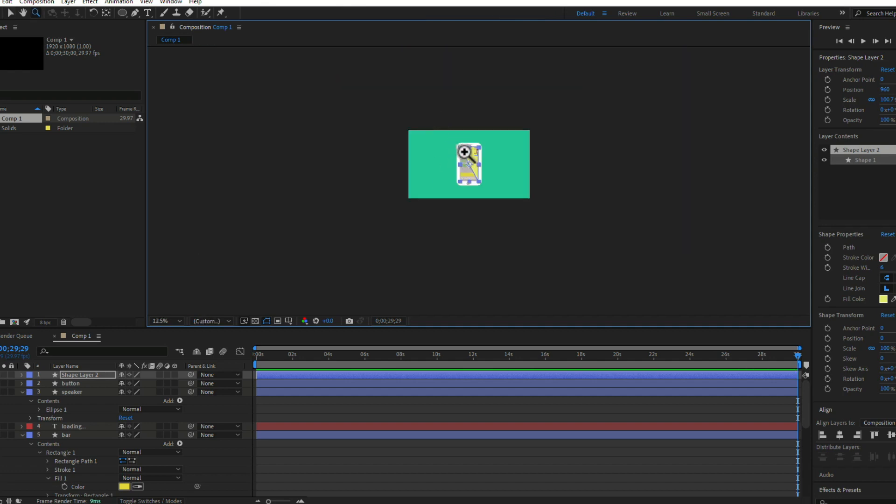
pyautogui.scroll(8, 468, 154)
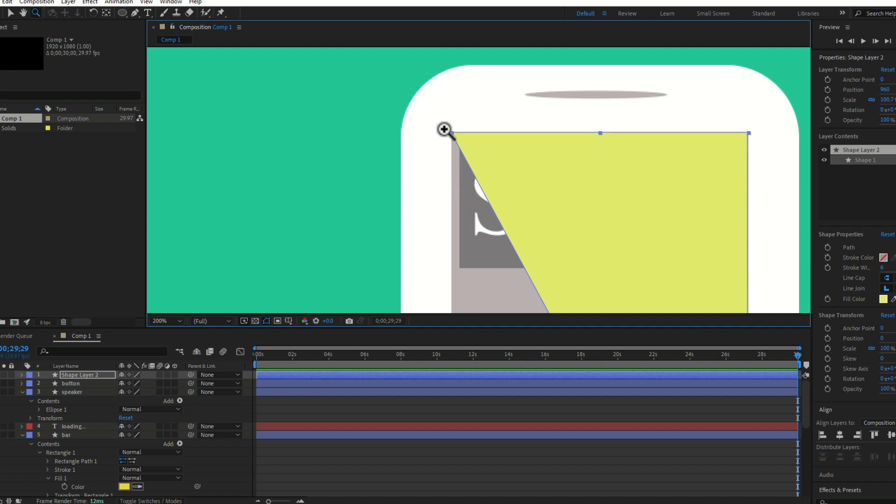
pyautogui.click(446, 132)
pyautogui.click(503, 197)
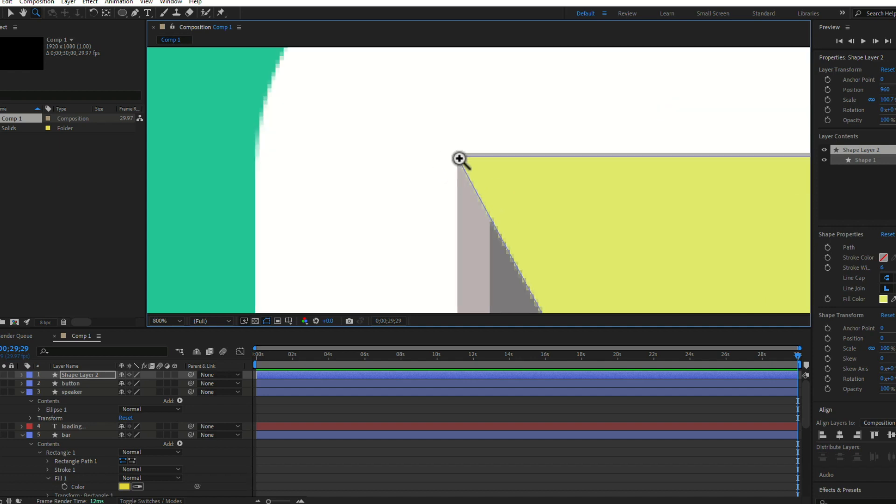
pyautogui.press('v')
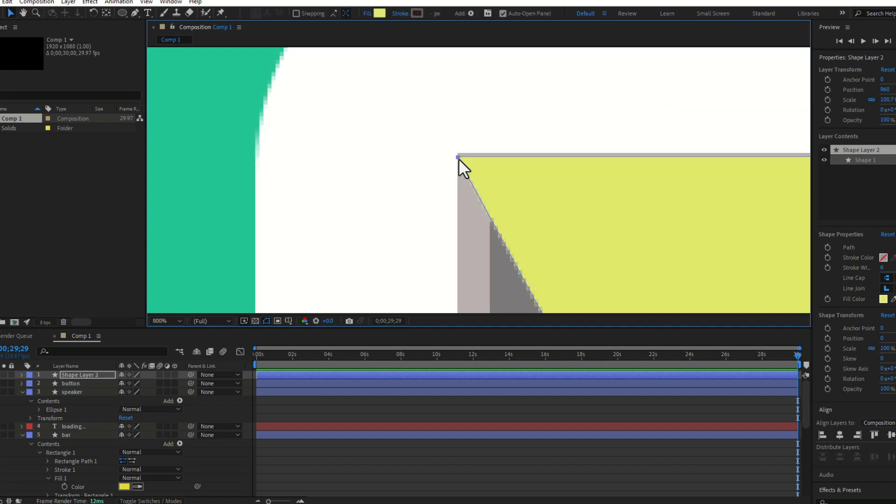
pyautogui.moveTo(456, 156); pyautogui.dragTo(457, 154)
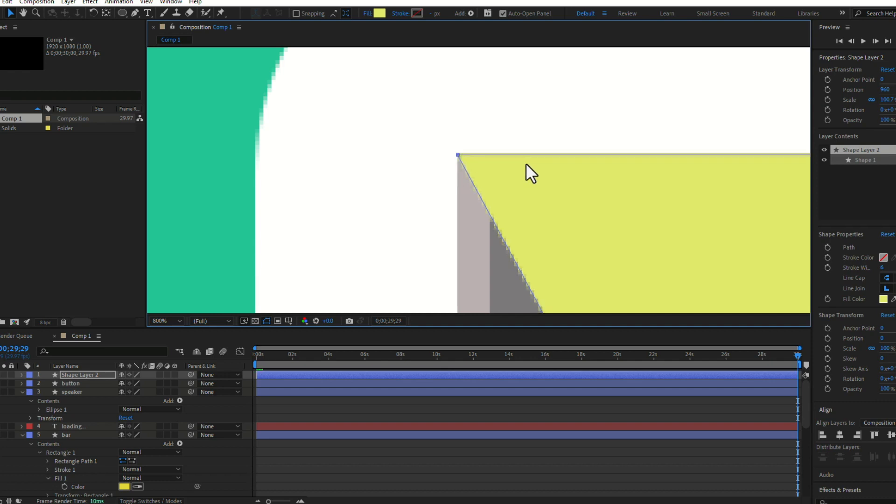
# Set the triangle's fill color to white (FFFFFF)
pyautogui.scroll(-4, 541, 179)
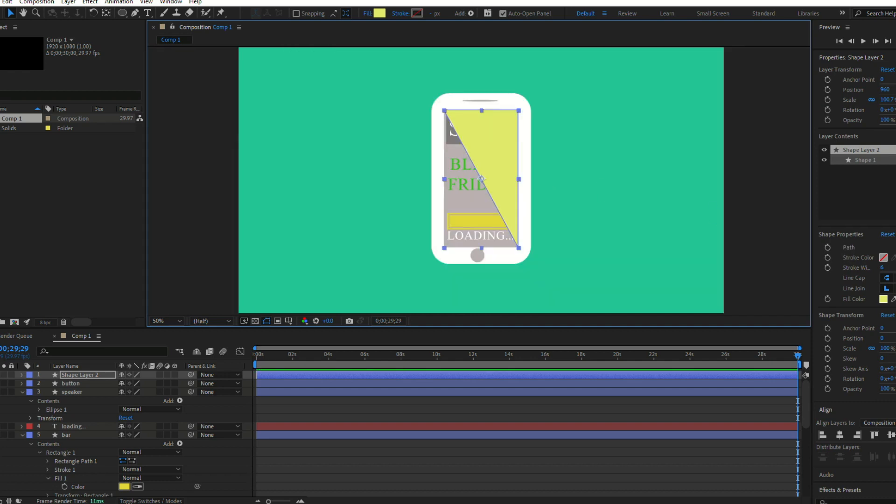
pyautogui.click(883, 300)
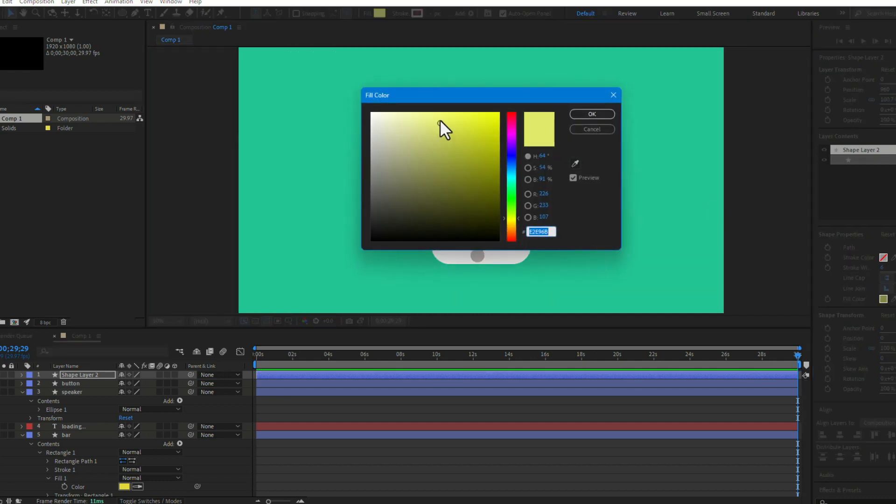
pyautogui.moveTo(439, 122); pyautogui.dragTo(332, 104)
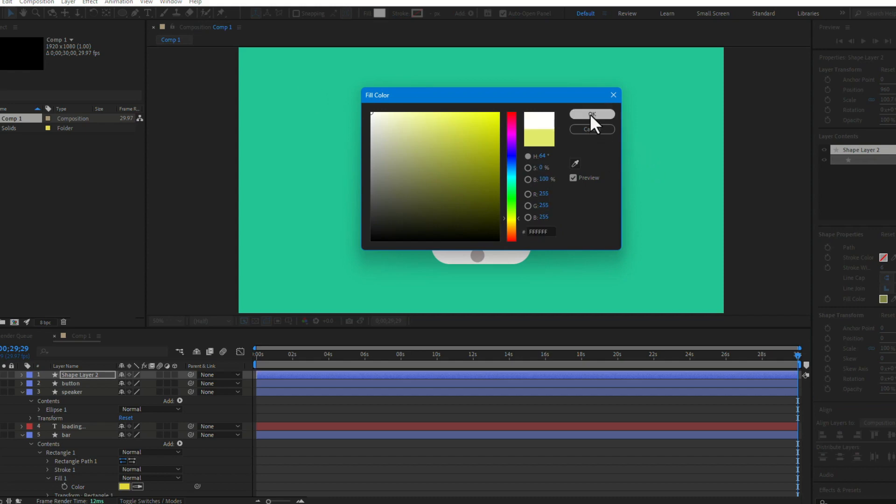
pyautogui.click(590, 115)
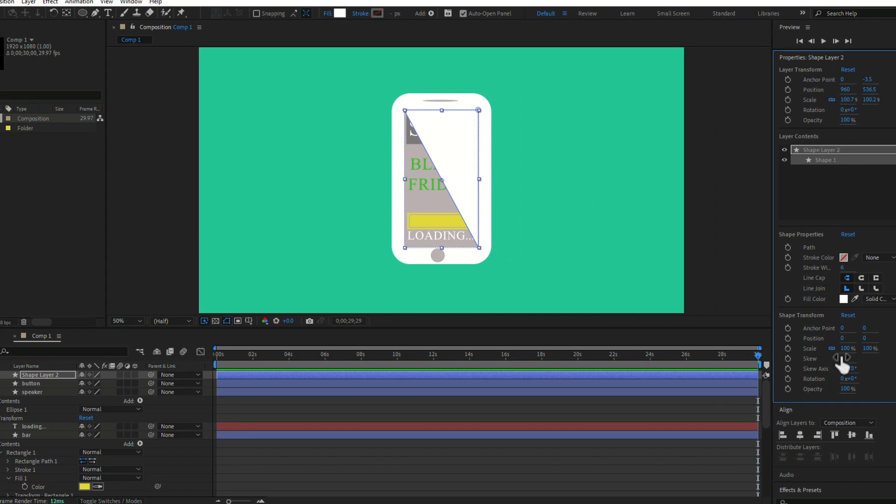
# Set the triangle's shape opacity to 21% and rename its layer "glass"
pyautogui.click(846, 389)
pyautogui.write('21')
pyautogui.press('Return')
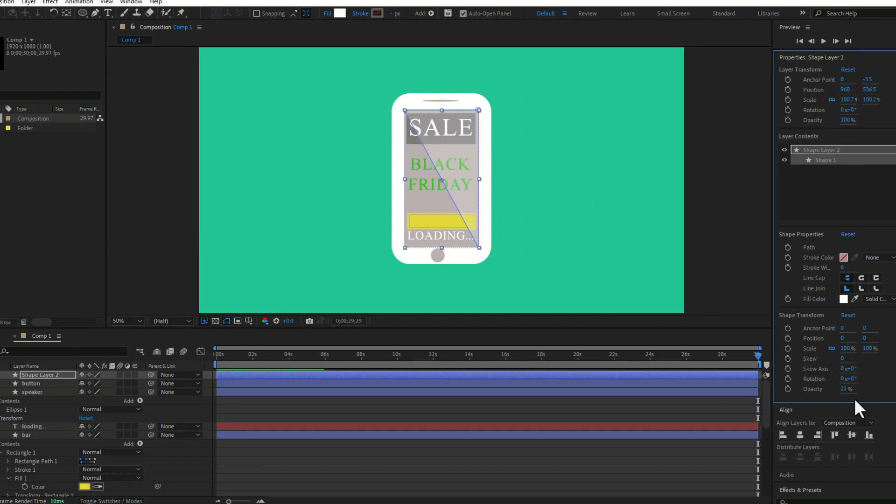
pyautogui.click(614, 229)
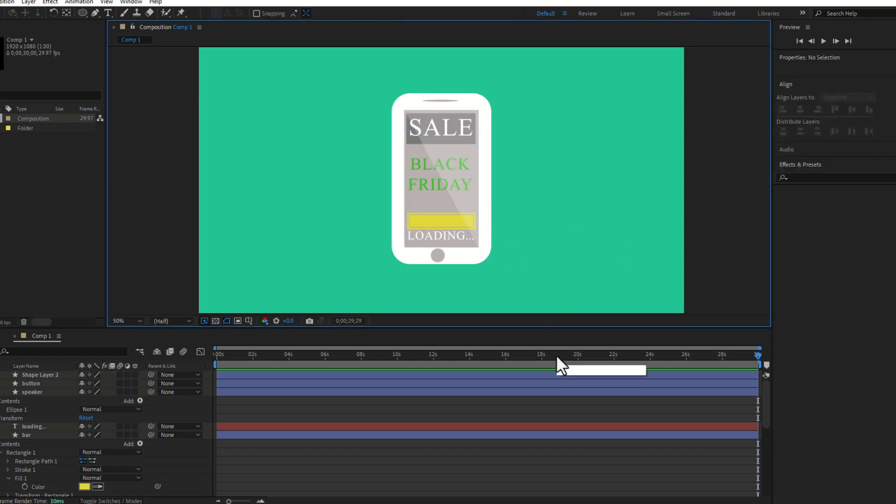
pyautogui.click(42, 375)
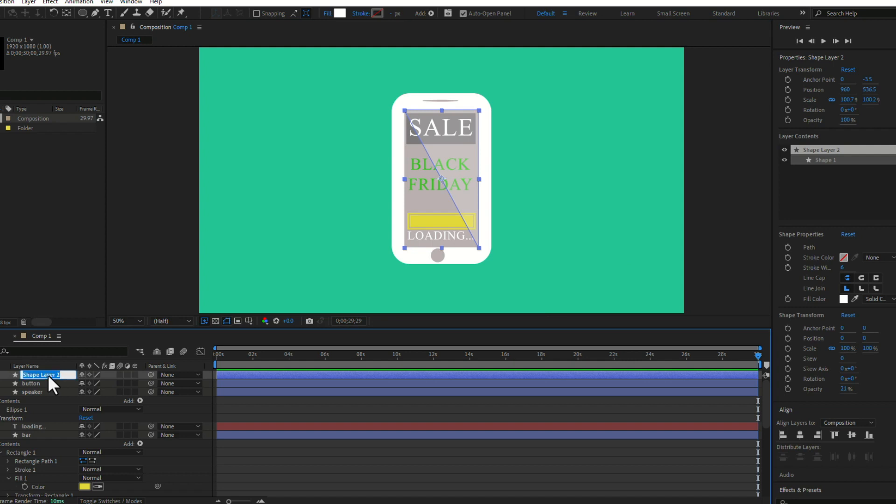
pyautogui.press('Return')
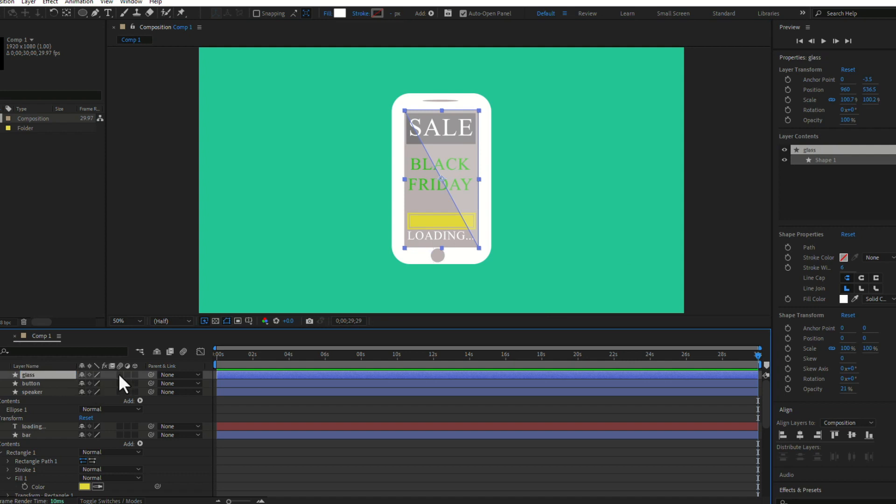
# Select all unlocked layers and collapse their expanded properties
pyautogui.click(46, 383)
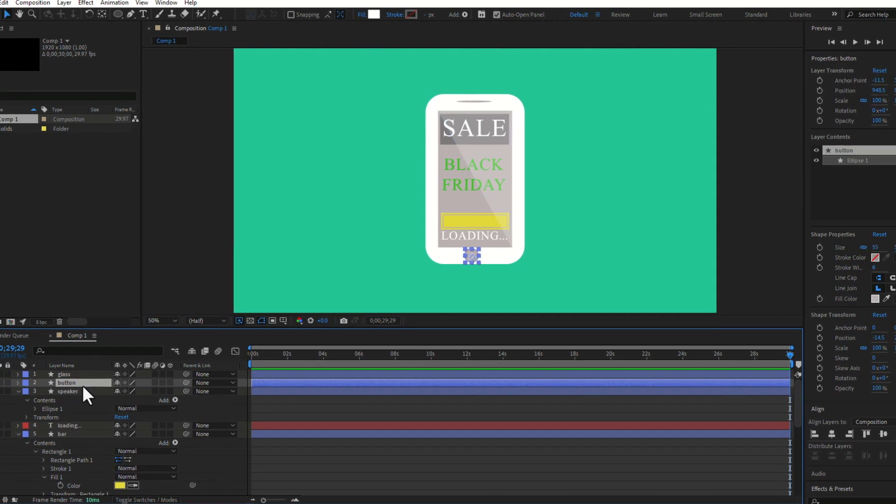
pyautogui.hotkey('ctrl', 'a')
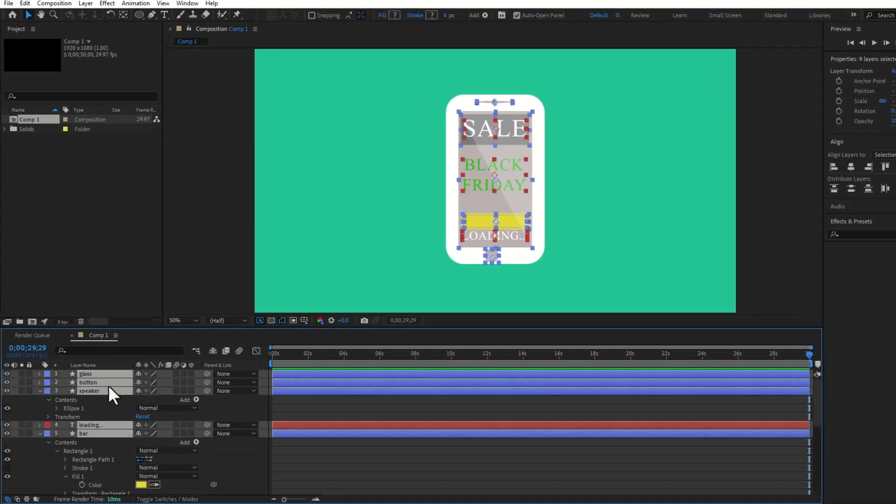
pyautogui.click(40, 373)
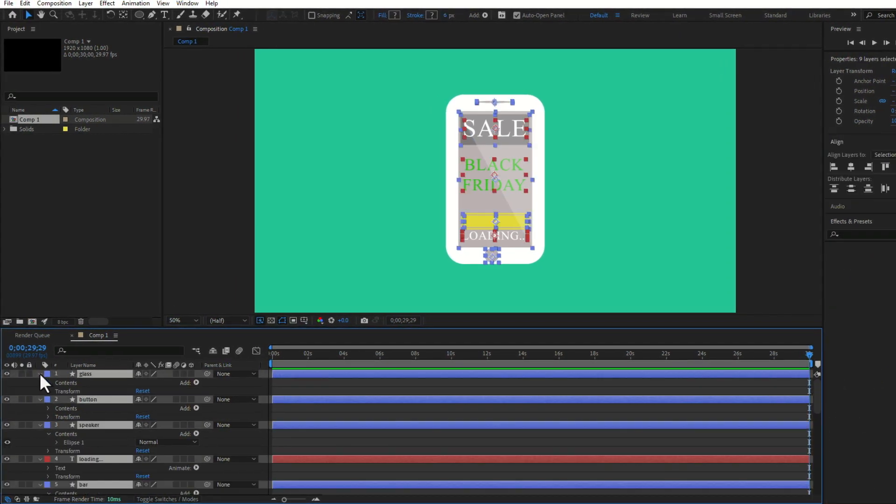
pyautogui.click(40, 373)
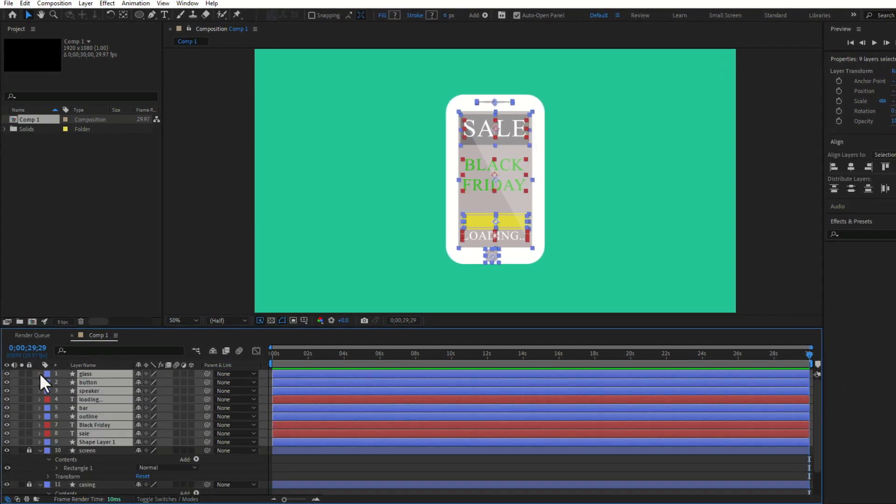
# Unlock the screen and casing layers and select every cellphone layer from glass to casing, with all their properties collapsed
pyautogui.click(29, 451)
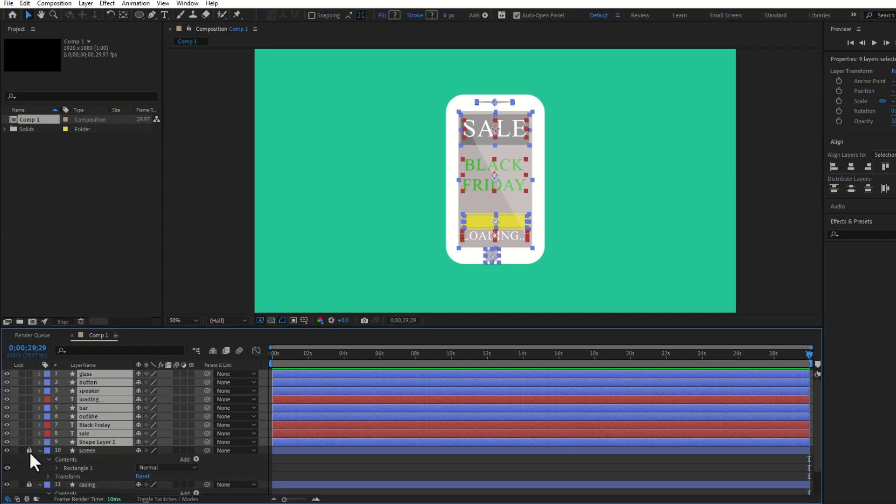
pyautogui.click(29, 484)
pyautogui.hotkey('ctrl', 'a')
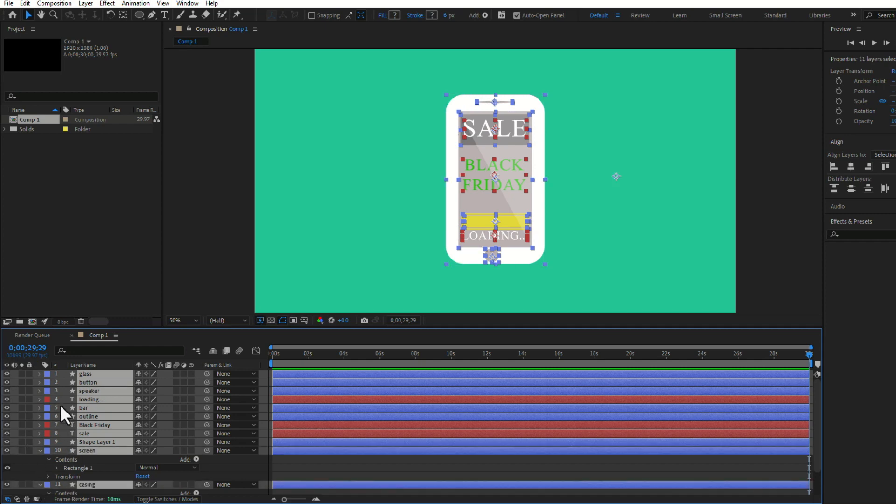
pyautogui.click(38, 373)
pyautogui.click(38, 374)
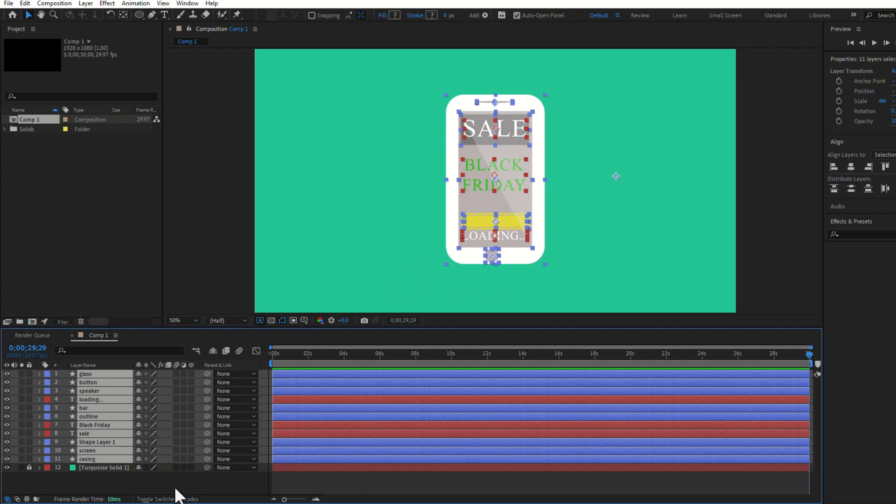
pyautogui.moveTo(174, 486); pyautogui.dragTo(35, 349)
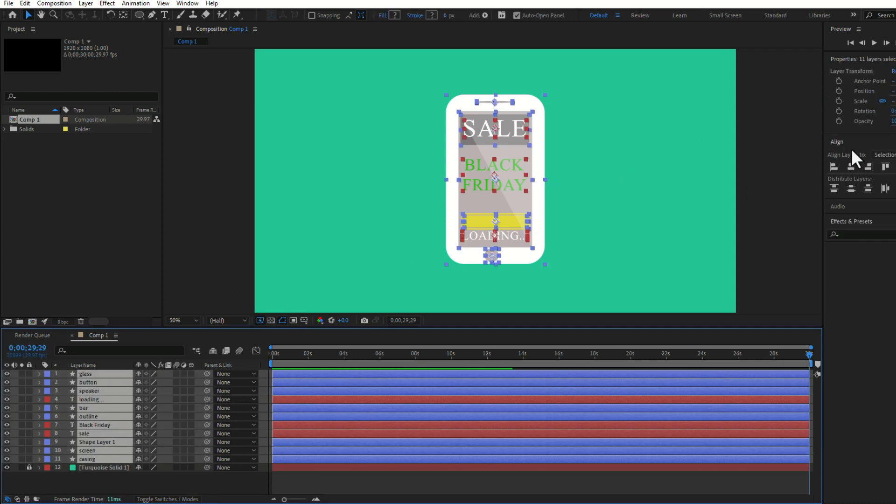
# Change the screen layer's fill to a slightly darker grey
pyautogui.click(97, 451)
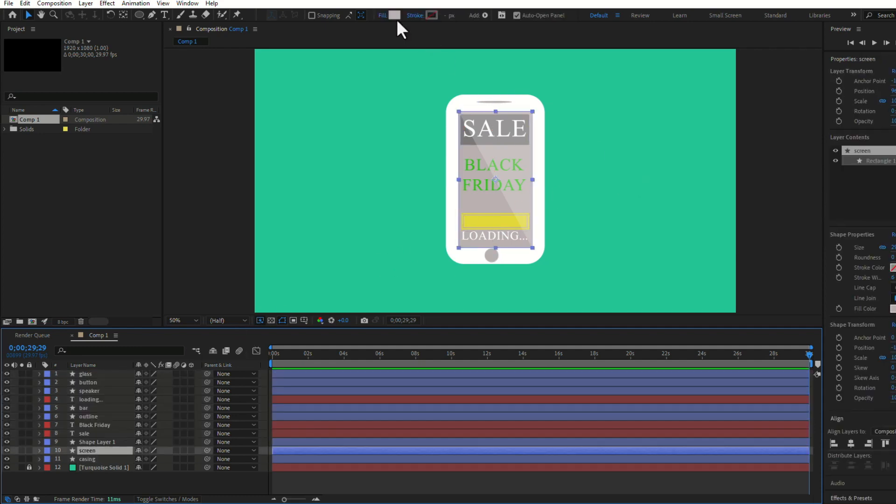
pyautogui.click(893, 309)
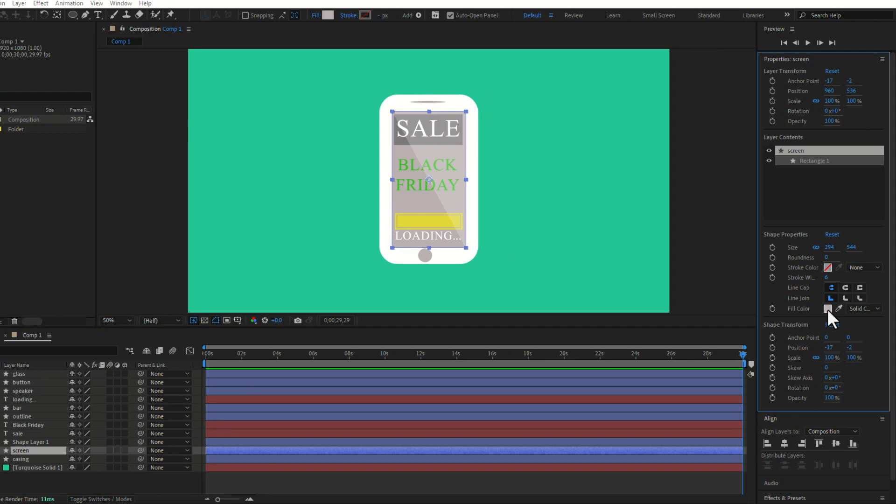
pyautogui.click(827, 309)
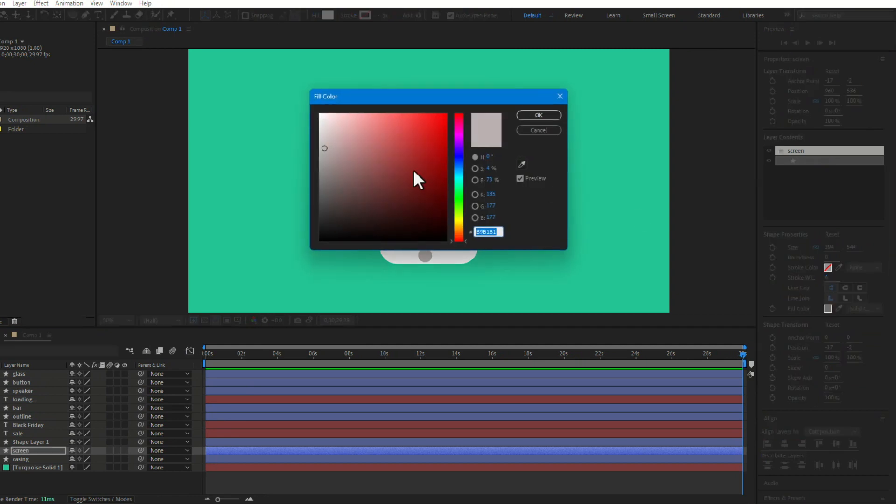
pyautogui.moveTo(323, 147); pyautogui.dragTo(324, 162)
pyautogui.click(539, 115)
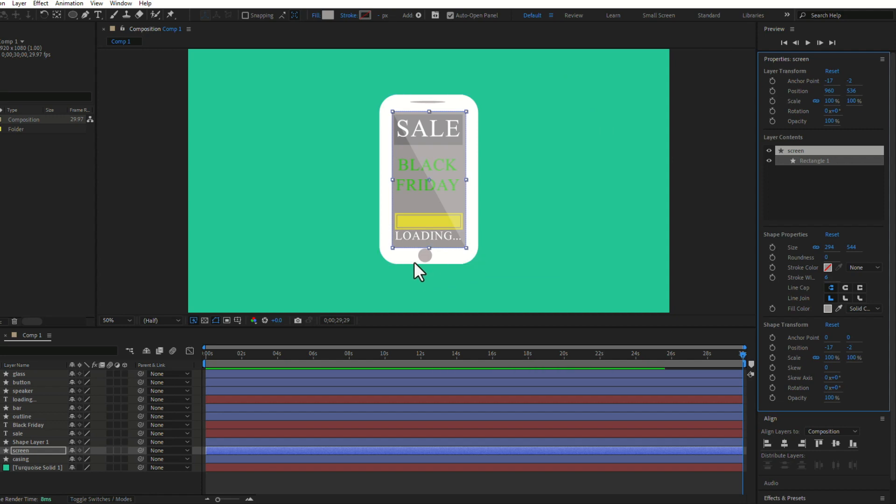
# Match the fill colors of the home button and the speaker to the screen's grey by sampling it with the eyedropper
pyautogui.click(424, 256)
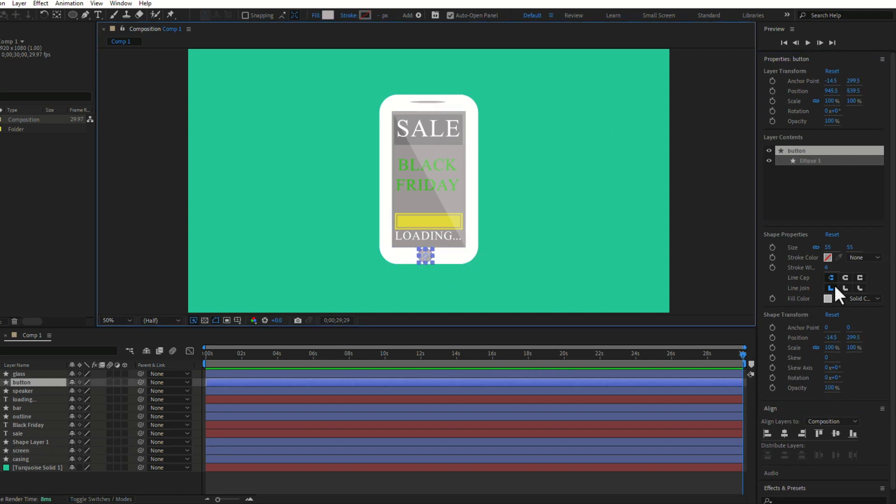
pyautogui.click(838, 299)
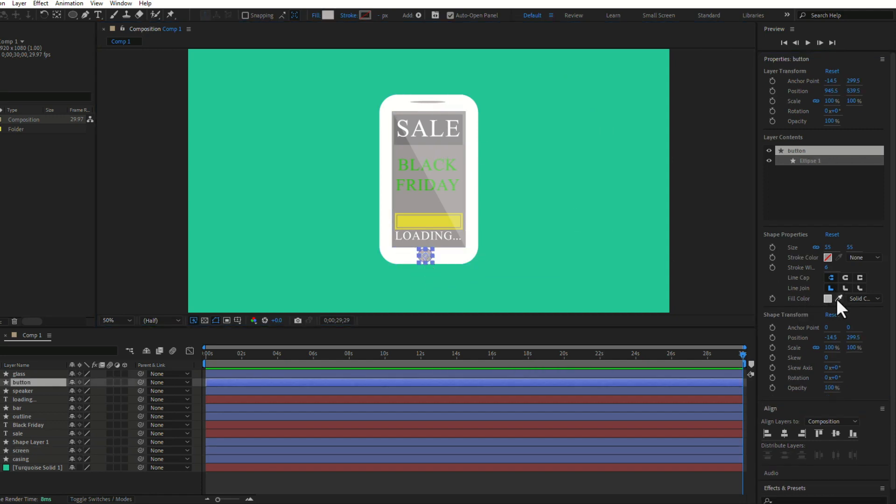
pyautogui.click(402, 243)
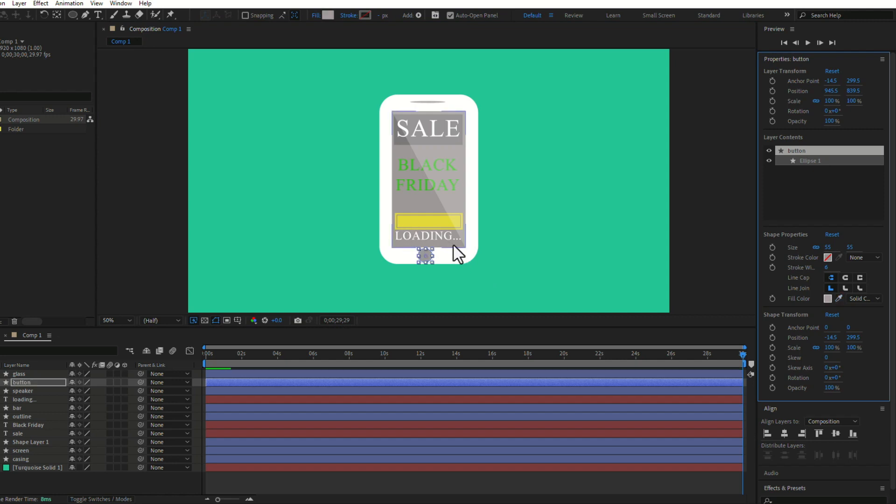
pyautogui.click(426, 102)
pyautogui.click(838, 298)
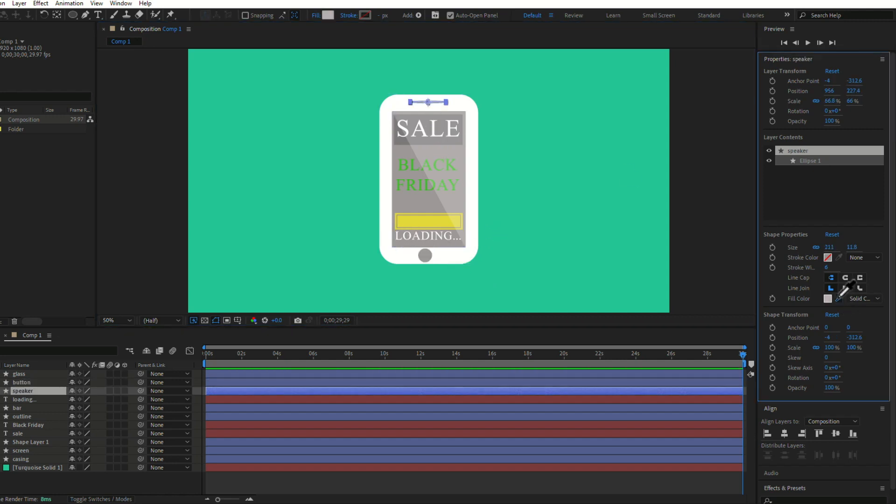
pyautogui.click(418, 243)
pyautogui.click(475, 270)
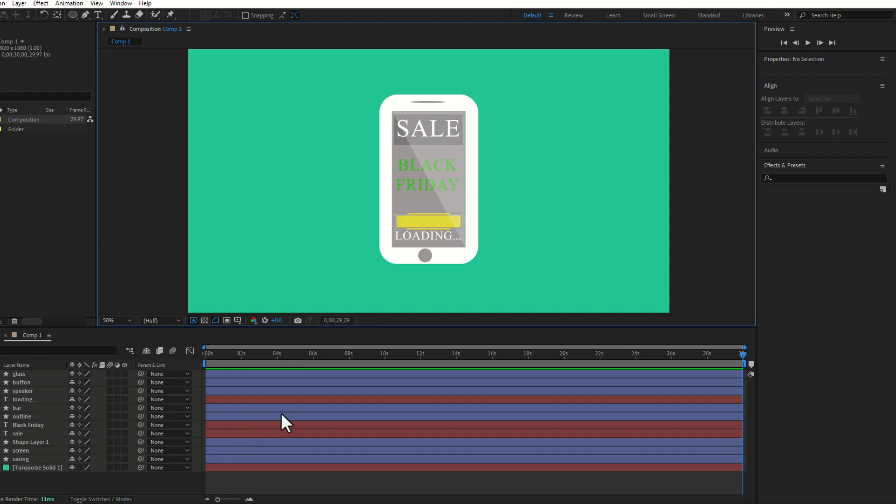
# Apply a Drop Shadow layer style to the casing, button and speaker layers together and check the result in the composition view
pyautogui.click(29, 459)
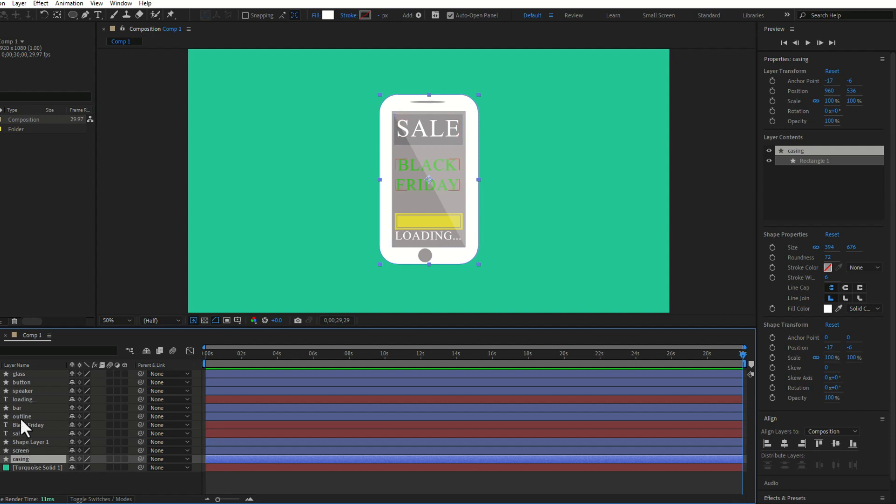
pyautogui.keyDown('ctrl'); pyautogui.click(21, 382); pyautogui.keyUp('ctrl')
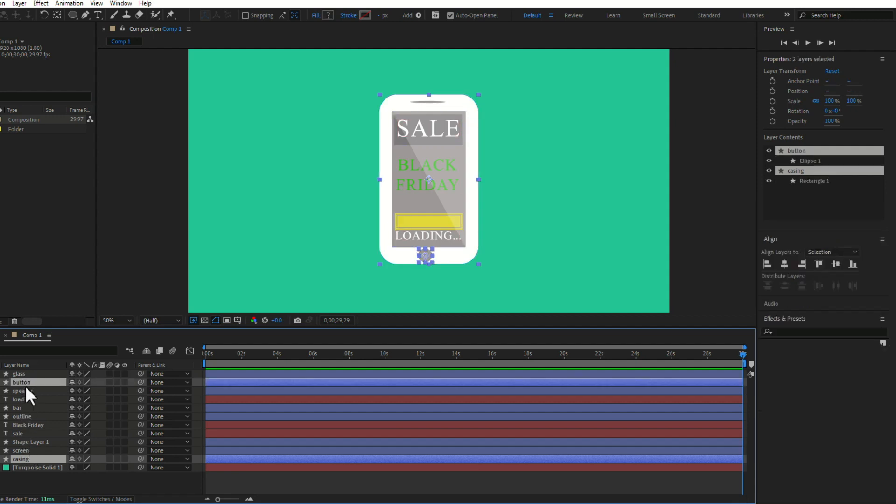
pyautogui.keyDown('ctrl'); pyautogui.click(26, 390); pyautogui.keyUp('ctrl')
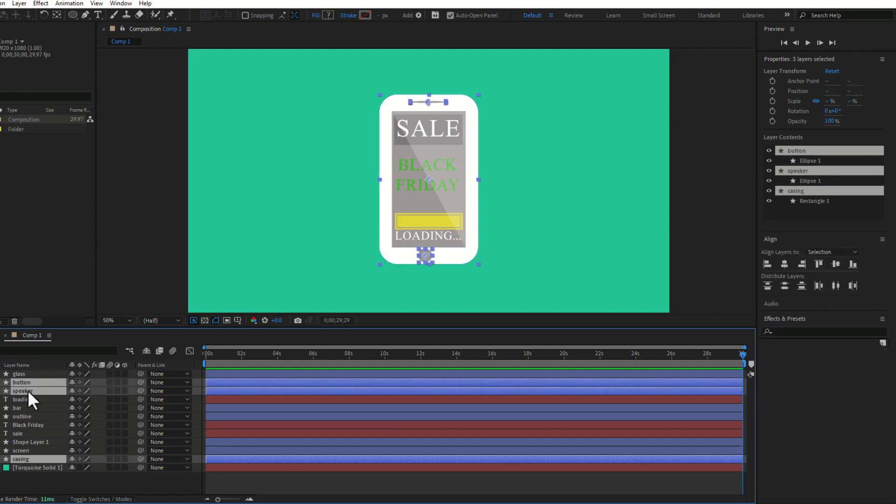
pyautogui.rightClick(27, 391)
pyautogui.moveTo(112, 231)
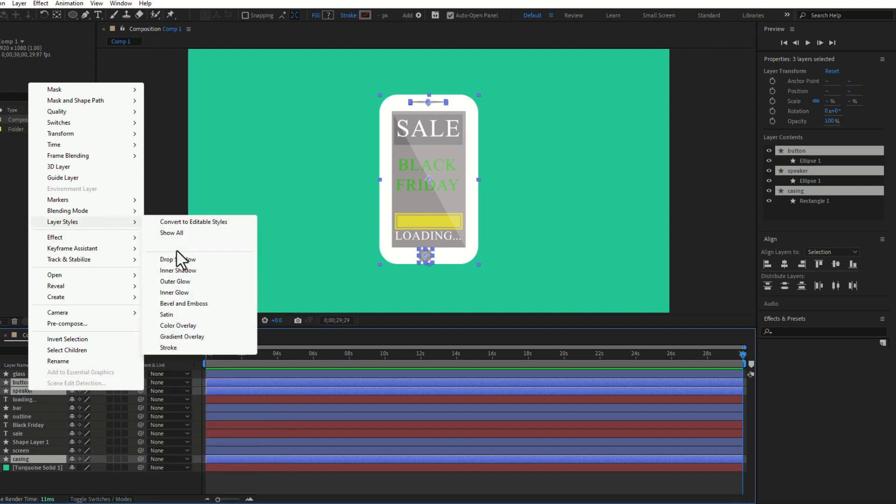
pyautogui.click(183, 258)
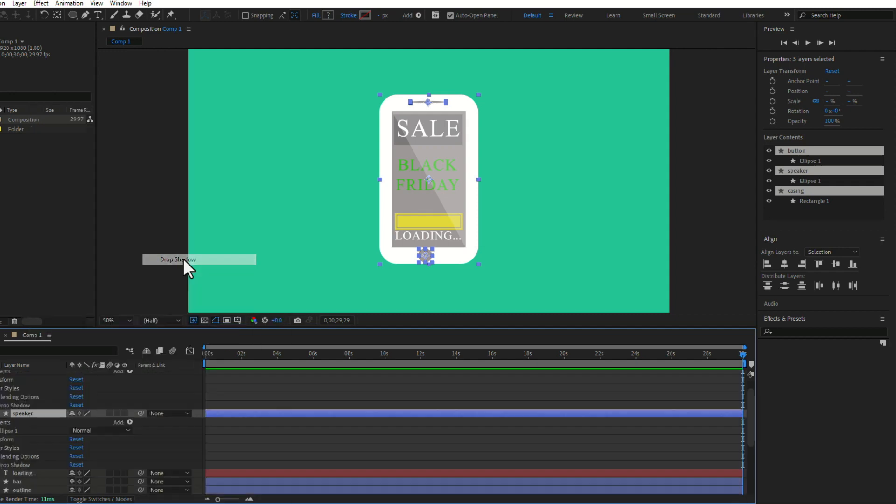
pyautogui.click(509, 262)
pyautogui.press('/')
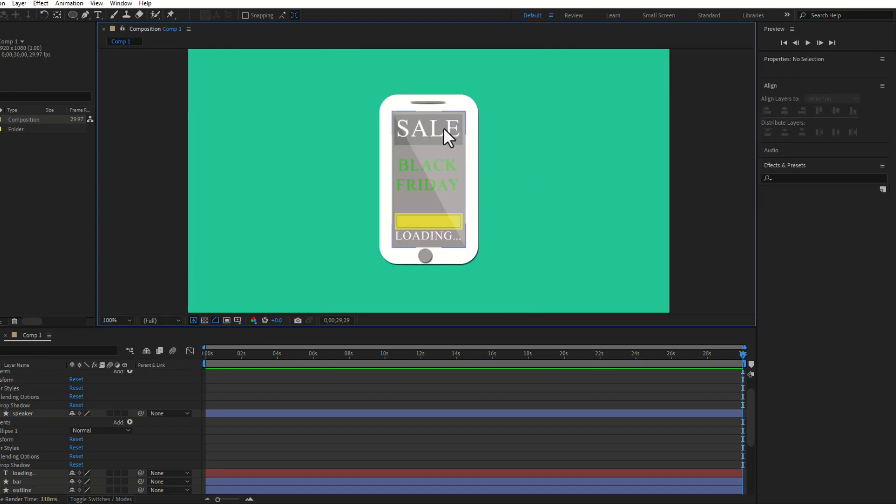
pyautogui.scroll(-1, 444, 128)
pyautogui.scroll(1, 420, 272)
pyautogui.scroll(-1, 497, 265)
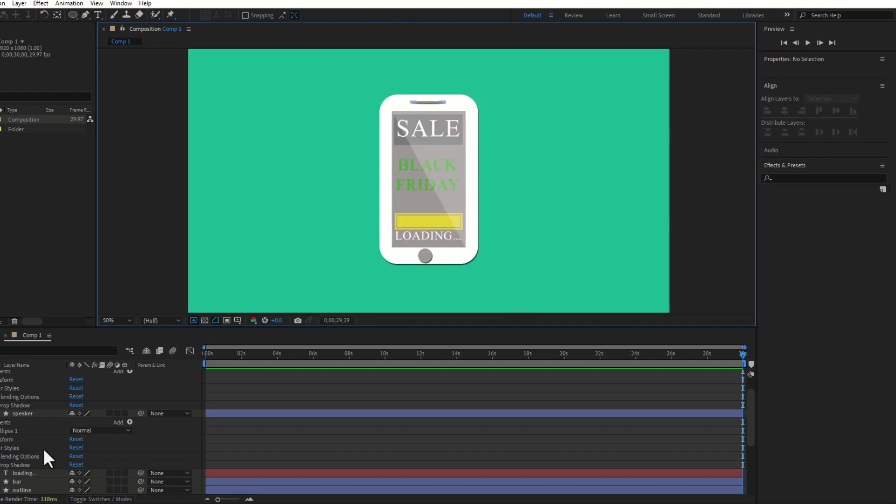
# Try a Drop Shadow layer style on the screen layer
pyautogui.scroll(-3, 25, 458)
pyautogui.click(23, 472)
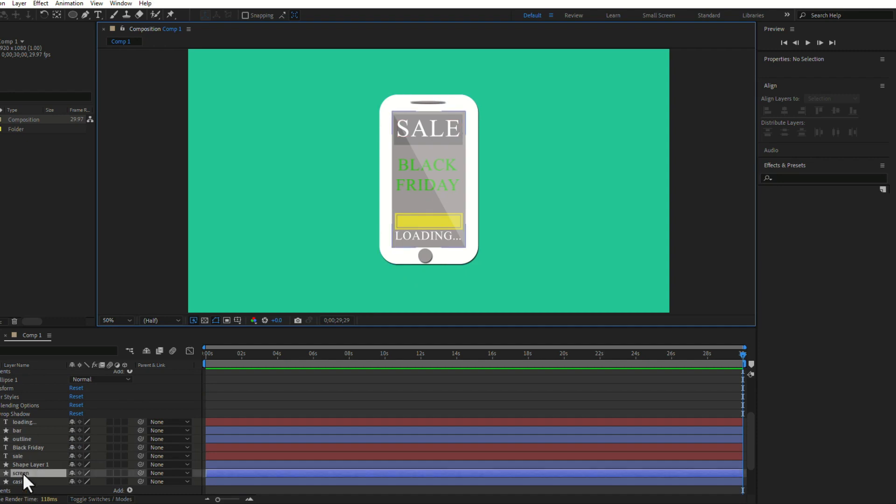
pyautogui.rightClick(24, 473)
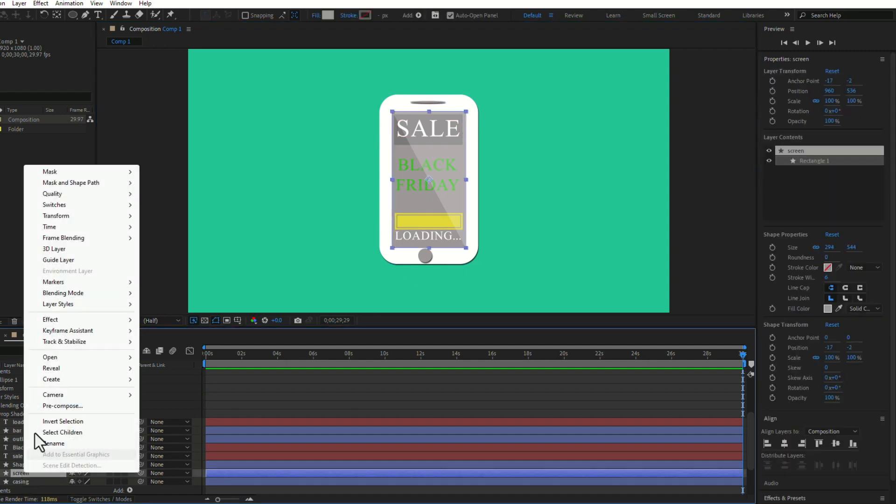
pyautogui.moveTo(114, 308)
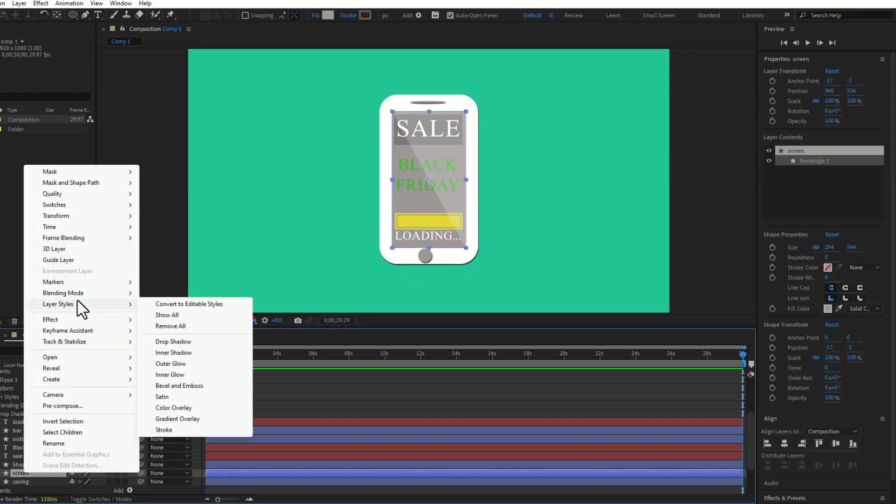
pyautogui.click(176, 342)
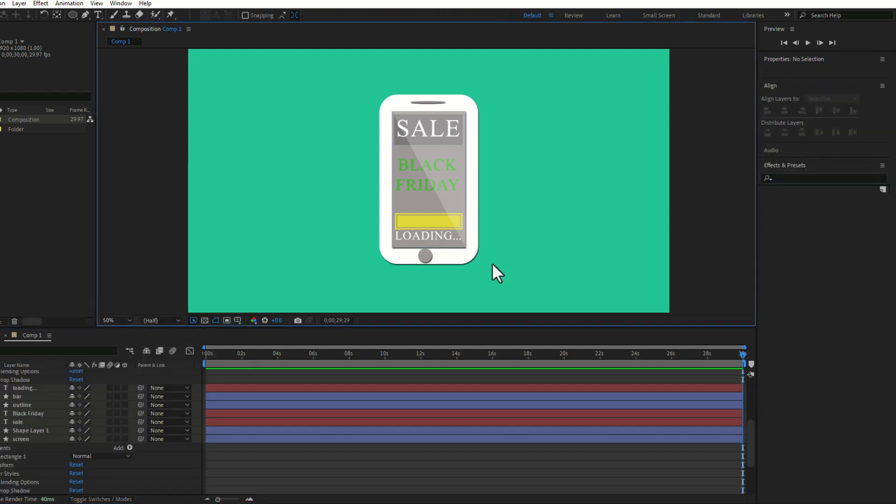
# Rename the rectangle layer behind the SALE text to saleBG and collapse the expanded screen and casing layers
pyautogui.click(29, 430)
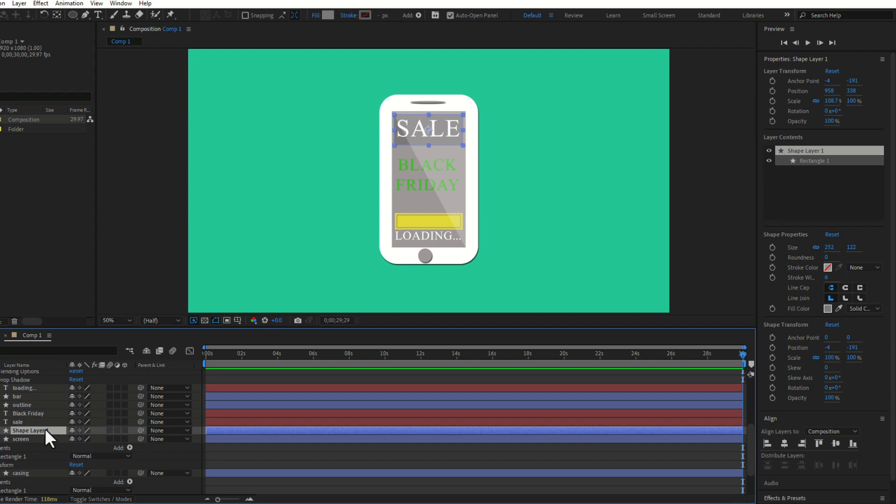
pyautogui.press('Return')
pyautogui.write('saleBG')
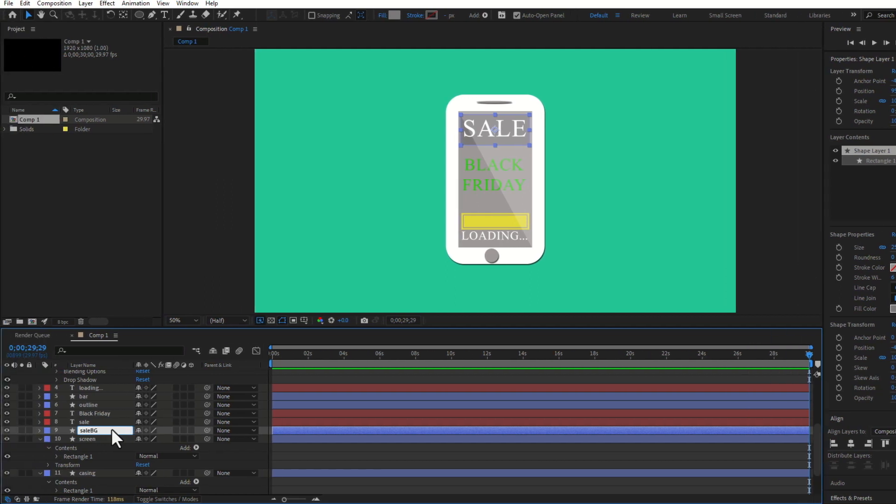
pyautogui.press('Return')
pyautogui.click(39, 439)
pyautogui.click(39, 447)
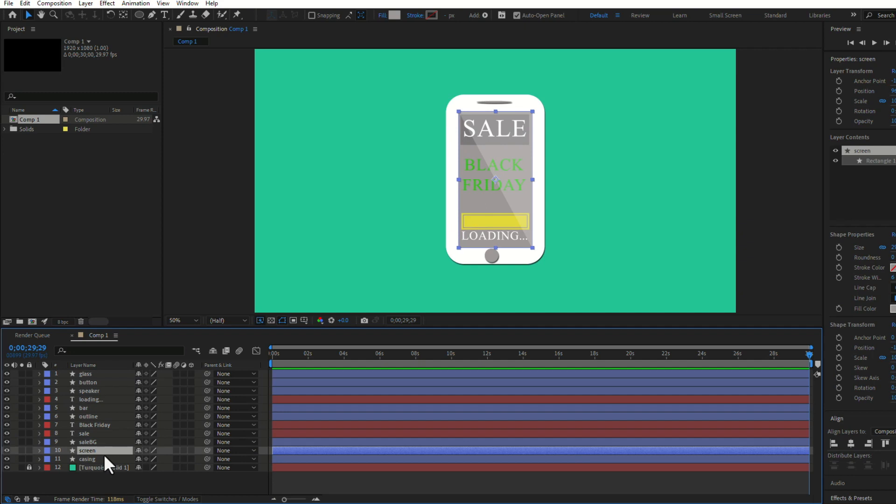
# Center all unlocked cellphone layers horizontally relative to the composition
pyautogui.hotkey('ctrl', 'a')
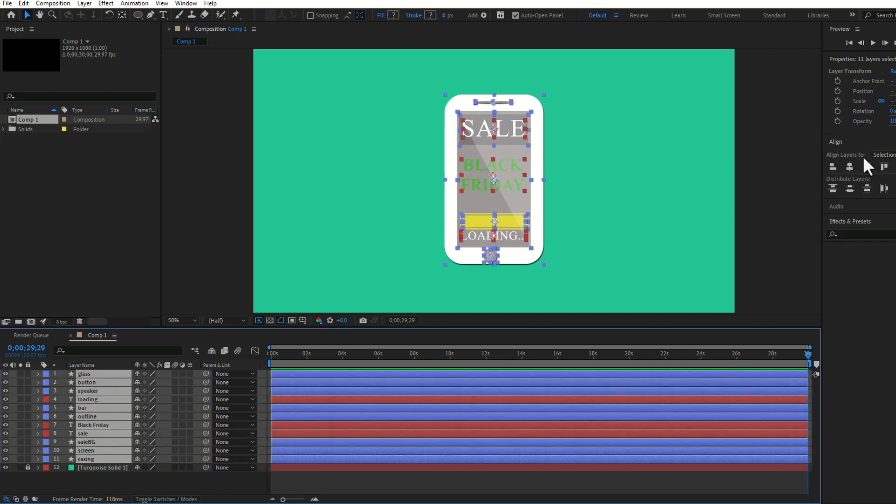
pyautogui.click(884, 155)
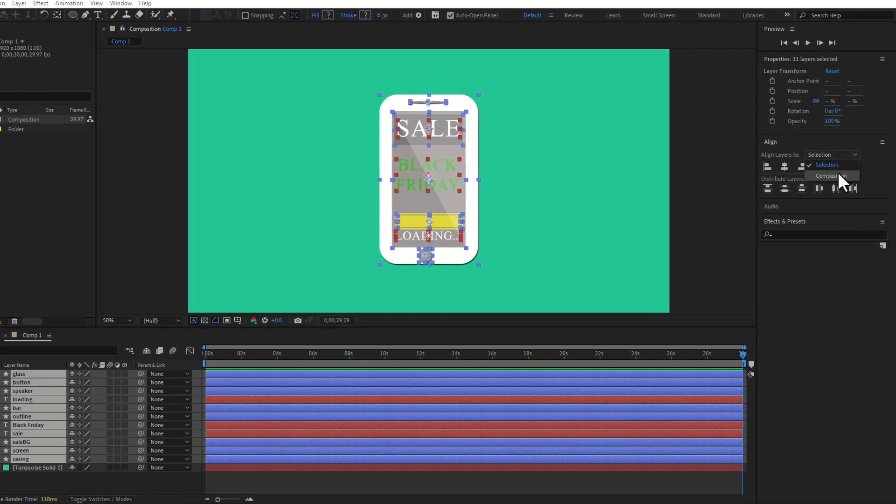
pyautogui.click(839, 175)
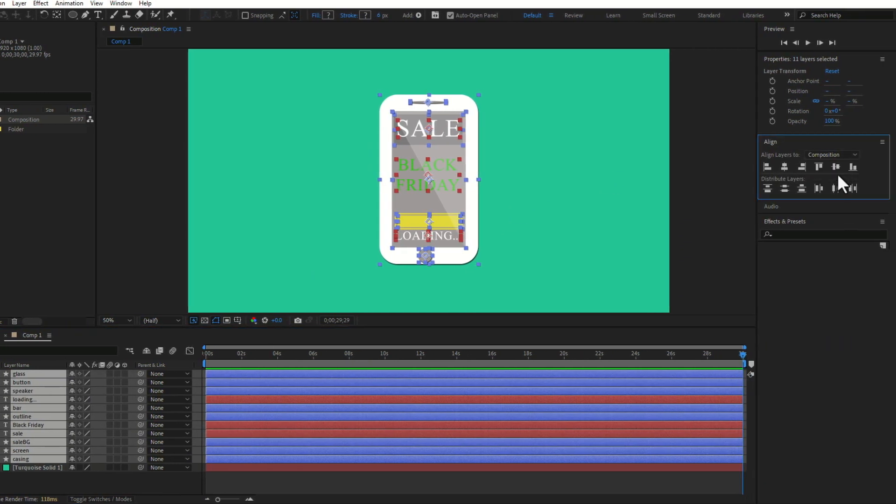
pyautogui.click(785, 169)
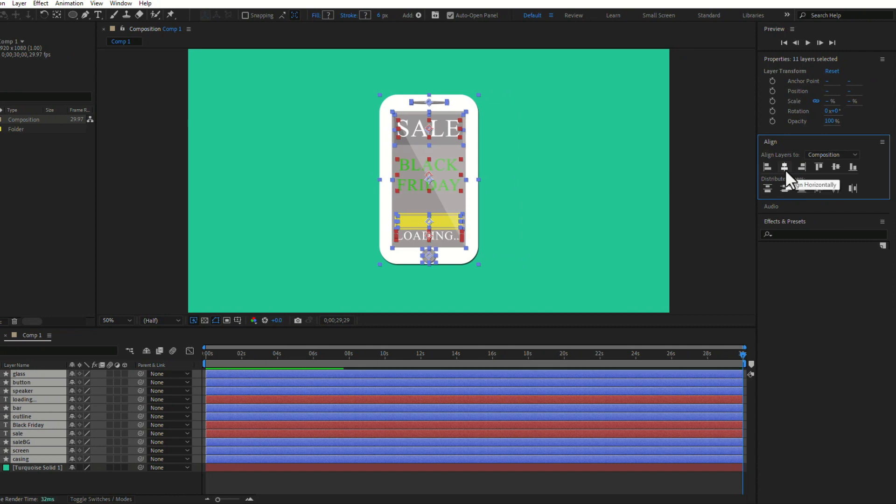
pyautogui.click(548, 216)
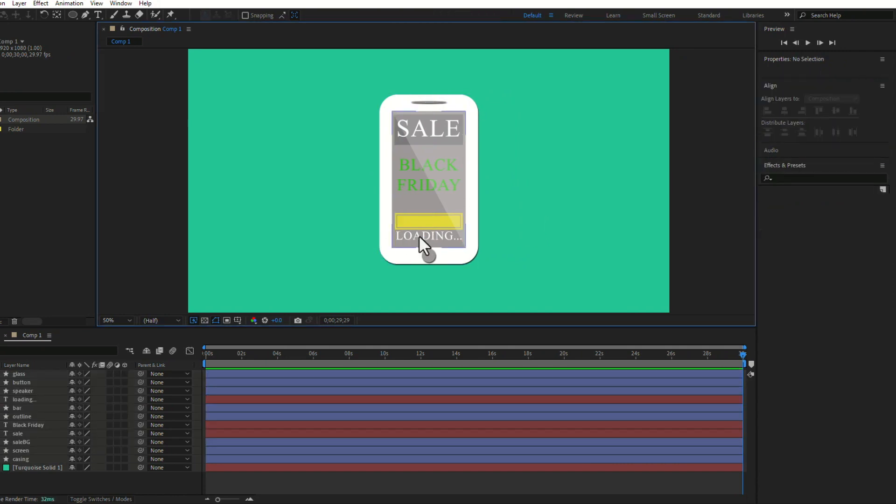
# Move the bar and outline layers up together to a Y position of 687.6
pyautogui.click(426, 222)
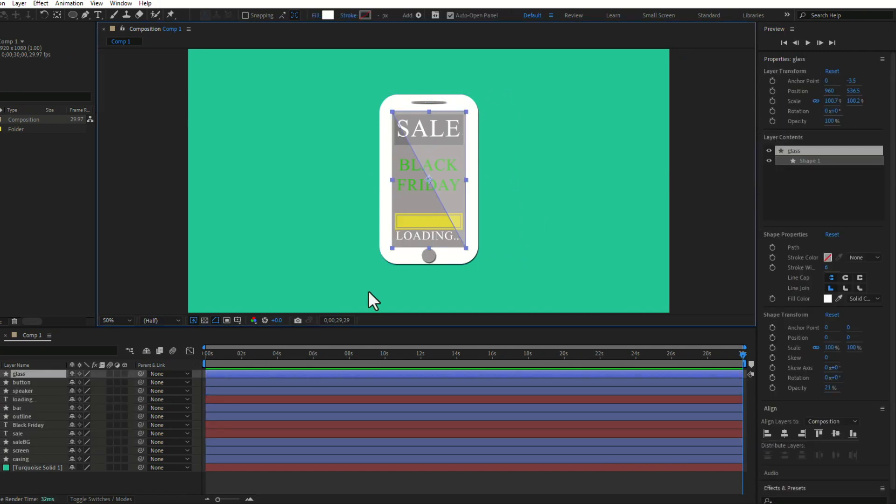
pyautogui.click(26, 420)
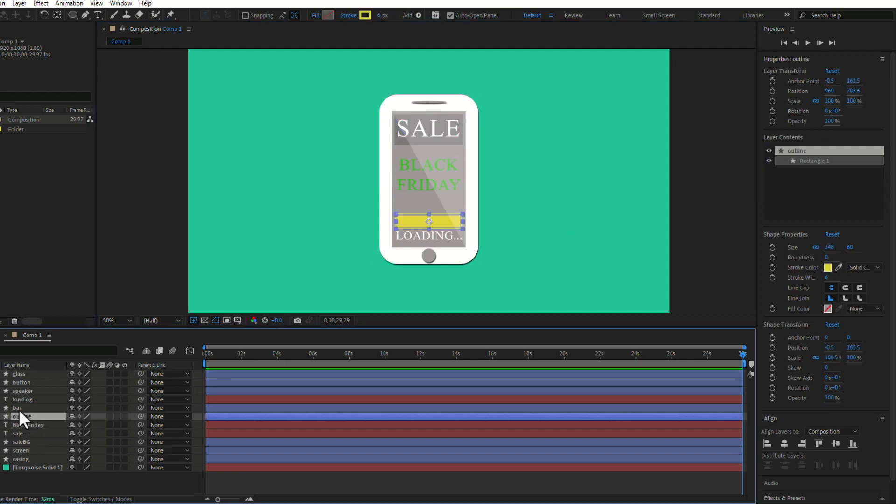
pyautogui.keyDown('shift'); pyautogui.click(18, 407); pyautogui.keyUp('shift')
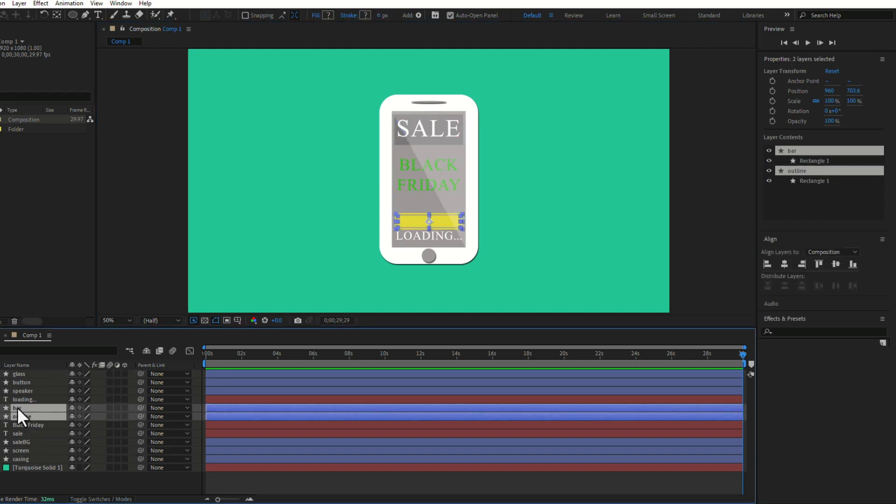
pyautogui.press('Up')
pyautogui.press('Up')
pyautogui.press('Up')
pyautogui.press('Up')
pyautogui.press('Up')
pyautogui.press('Up')
pyautogui.press('Up')
pyautogui.press('Up')
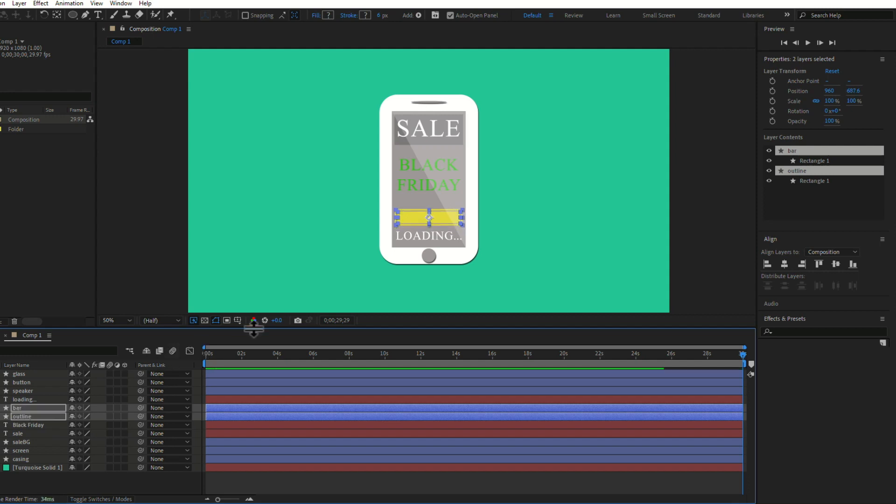
# Nudge the loading text layer up slightly beneath the bar
pyautogui.click(33, 400)
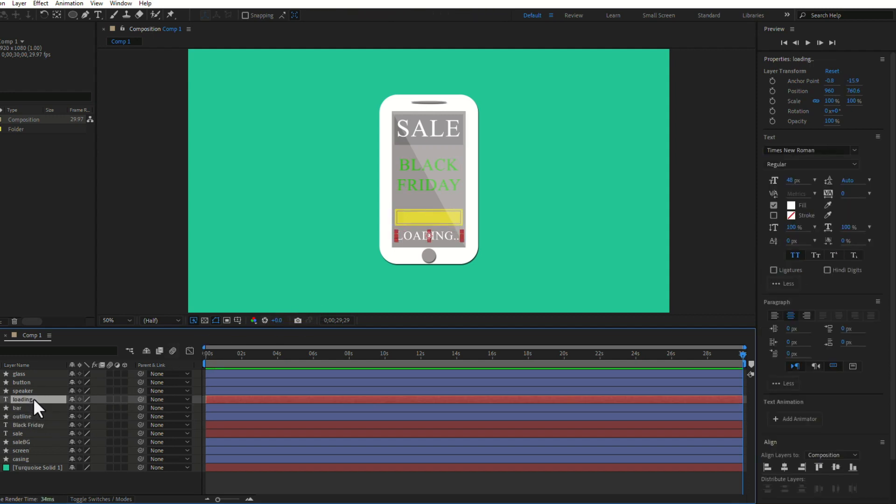
pyautogui.press('Up')
pyautogui.press('Up')
# Change the fill colour of the Black Friday text to red, hex D81938
pyautogui.click(427, 190)
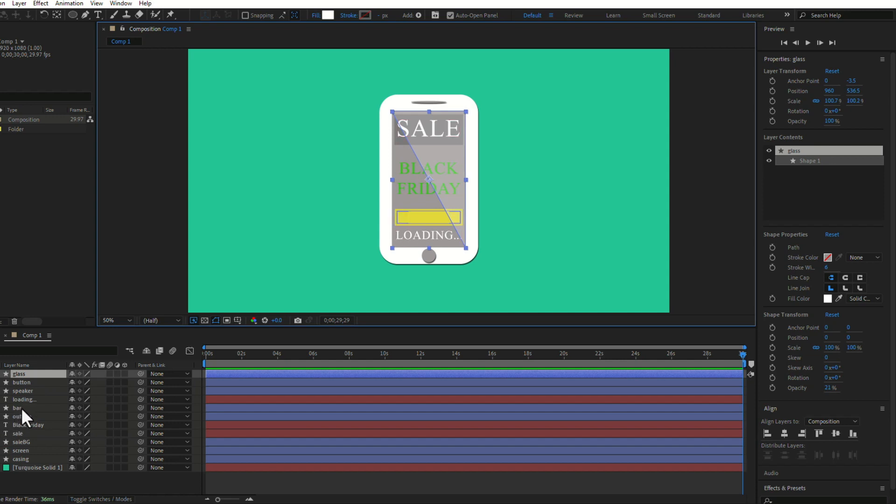
pyautogui.click(25, 422)
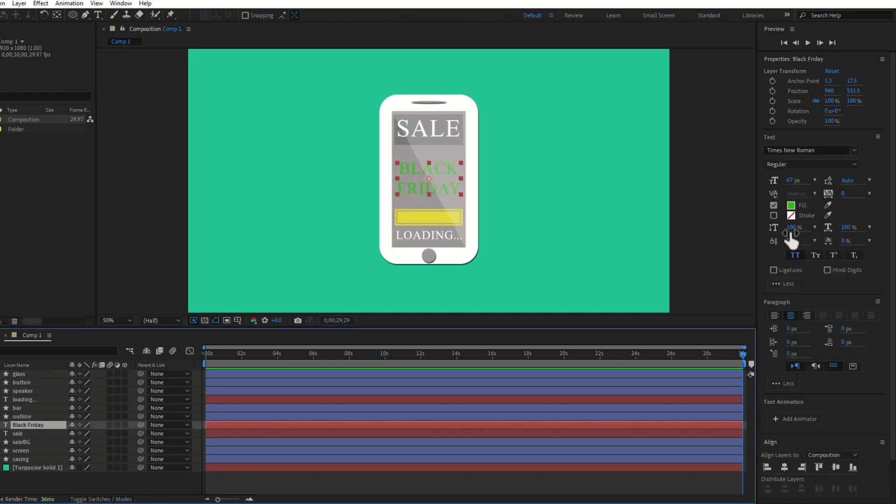
pyautogui.click(791, 205)
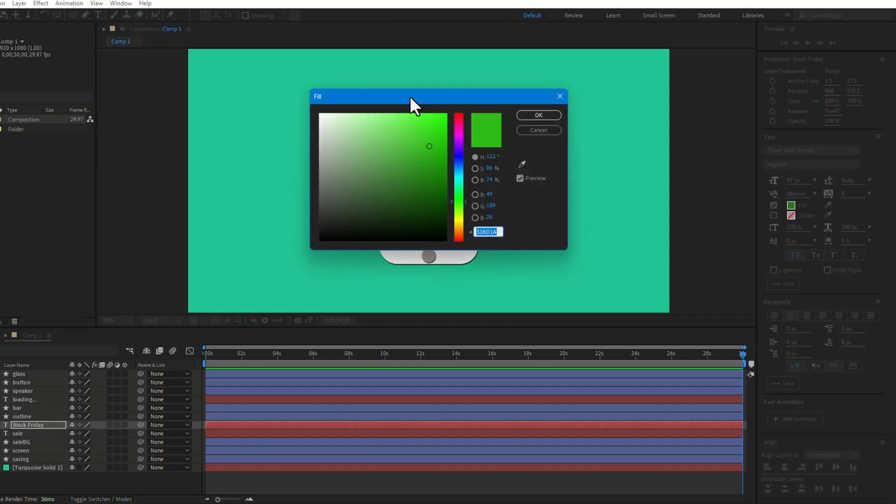
pyautogui.moveTo(409, 96); pyautogui.dragTo(626, 98)
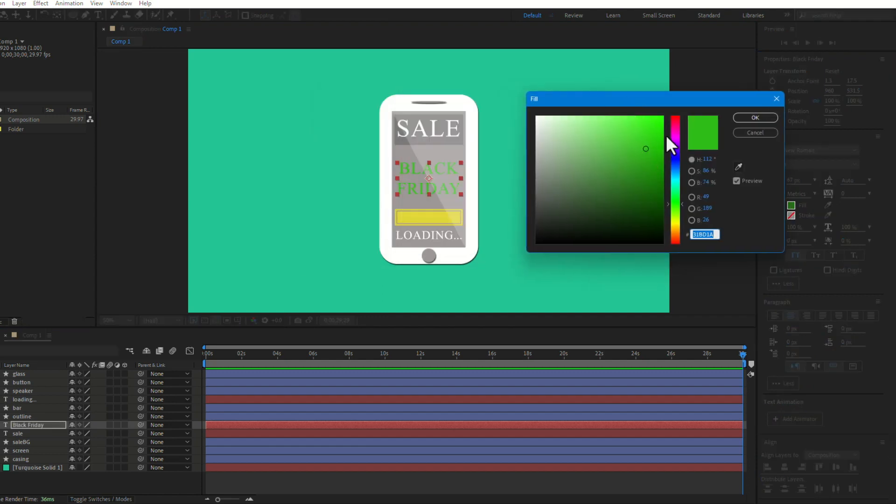
pyautogui.click(676, 120)
pyautogui.moveTo(644, 130); pyautogui.dragTo(649, 136)
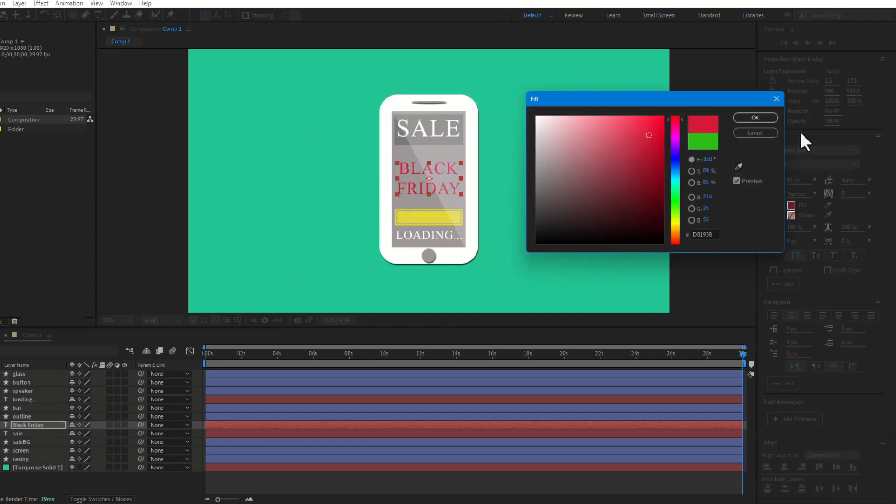
pyautogui.click(765, 118)
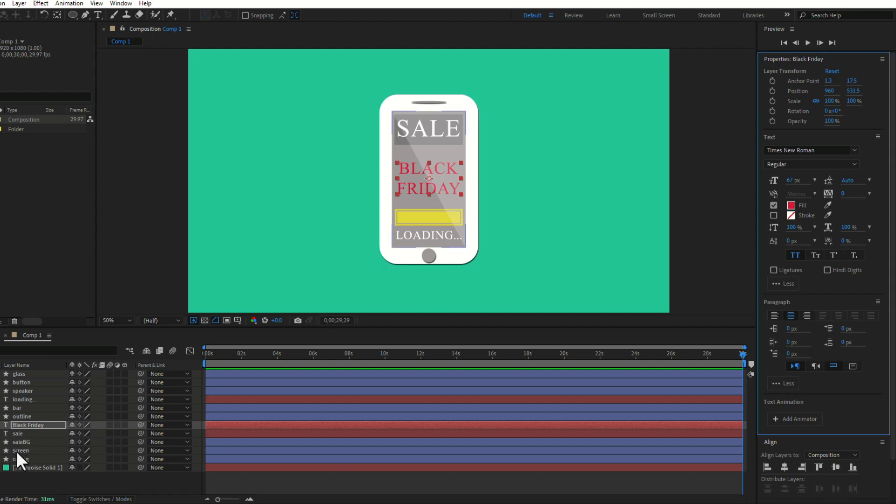
# Distribute the outline, Black Friday and saleBG layers evenly along the vertical direction
pyautogui.keyDown('ctrl'); pyautogui.click(14, 416); pyautogui.keyUp('ctrl')
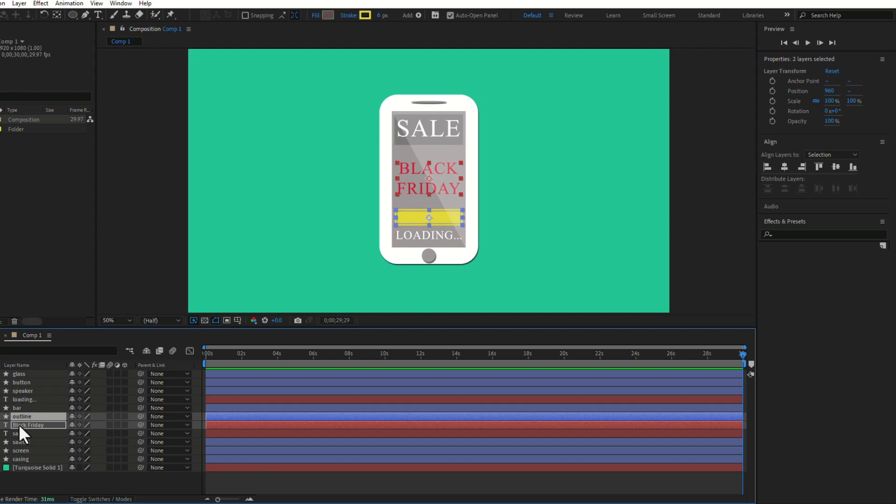
pyautogui.keyDown('ctrl'); pyautogui.click(18, 441); pyautogui.keyUp('ctrl')
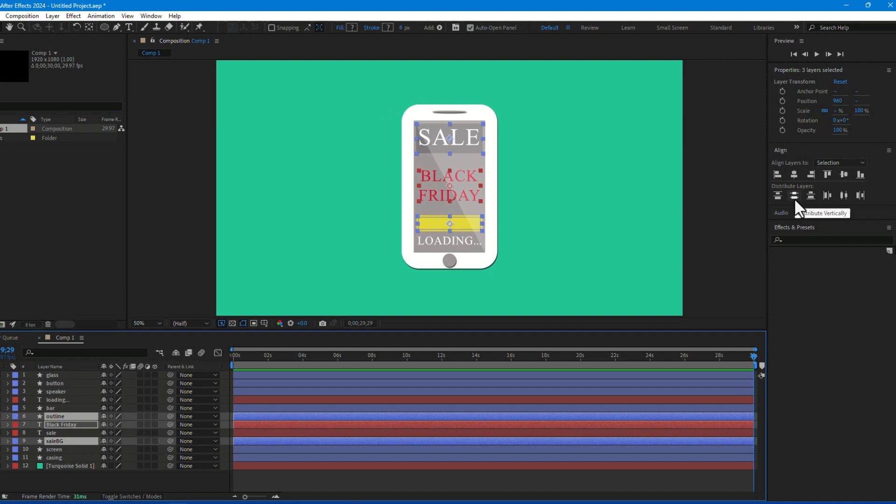
pyautogui.click(793, 198)
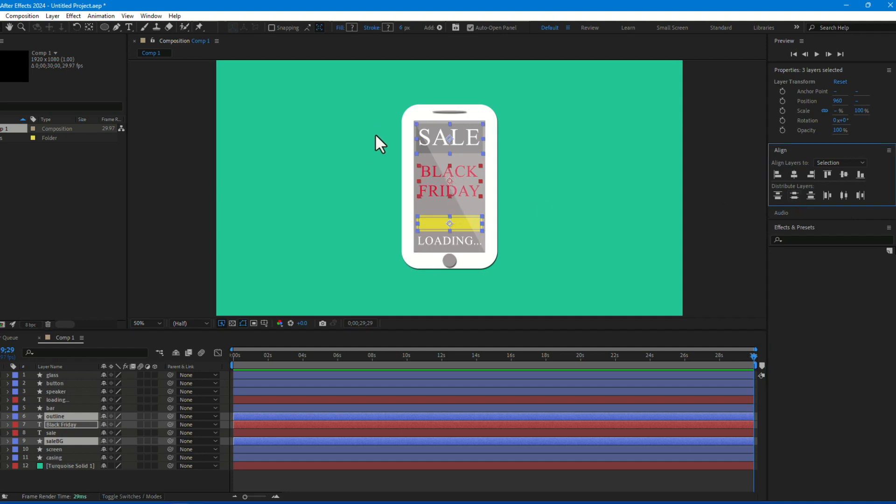
# Select all the layers that make up the cellphone, leaving out the turquoise background solid
pyautogui.moveTo(364, 95); pyautogui.dragTo(519, 290)
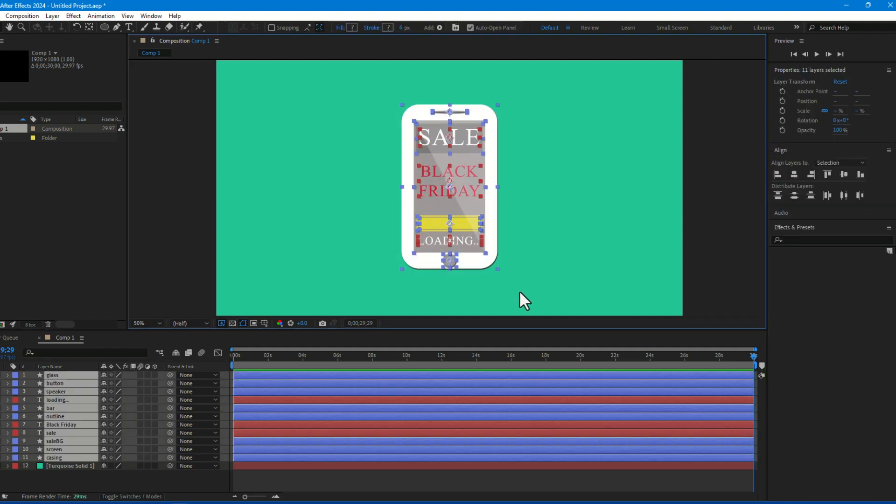